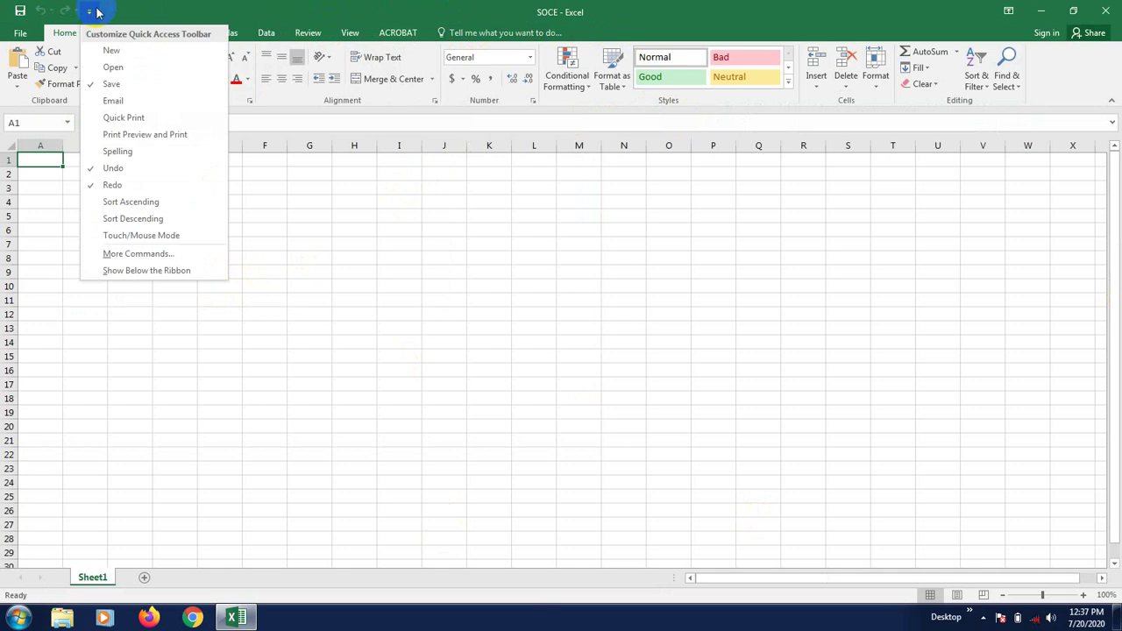
- Examine the Insert, Page Layout, Formulas, Data, Review and View command sets, and return to the Home commands
click(253, 303)
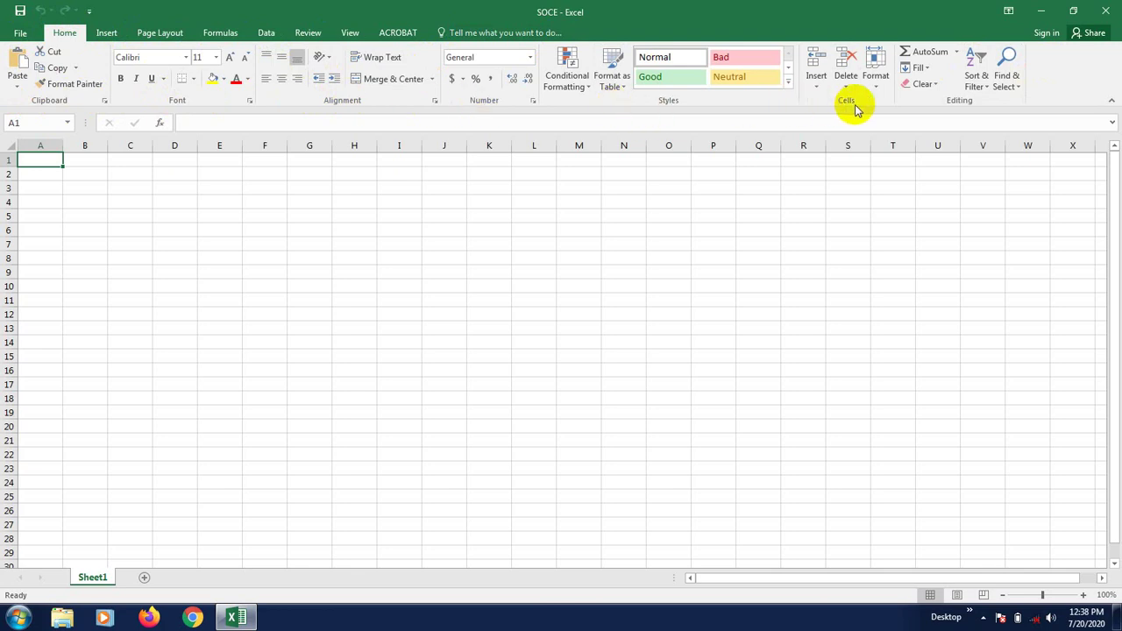
click(105, 35)
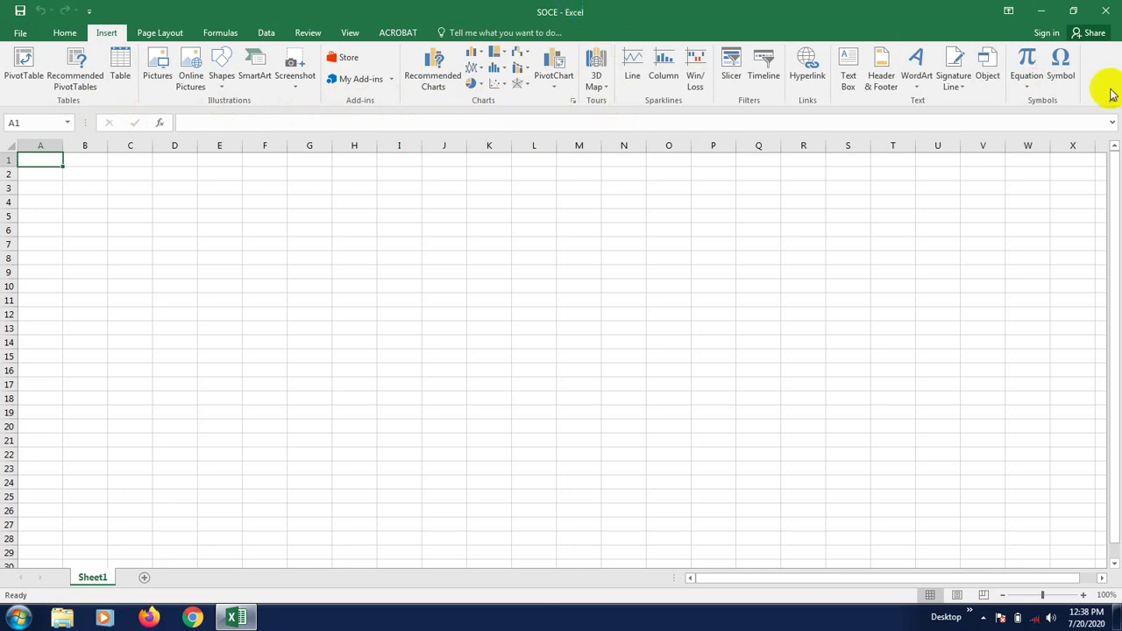
click(155, 35)
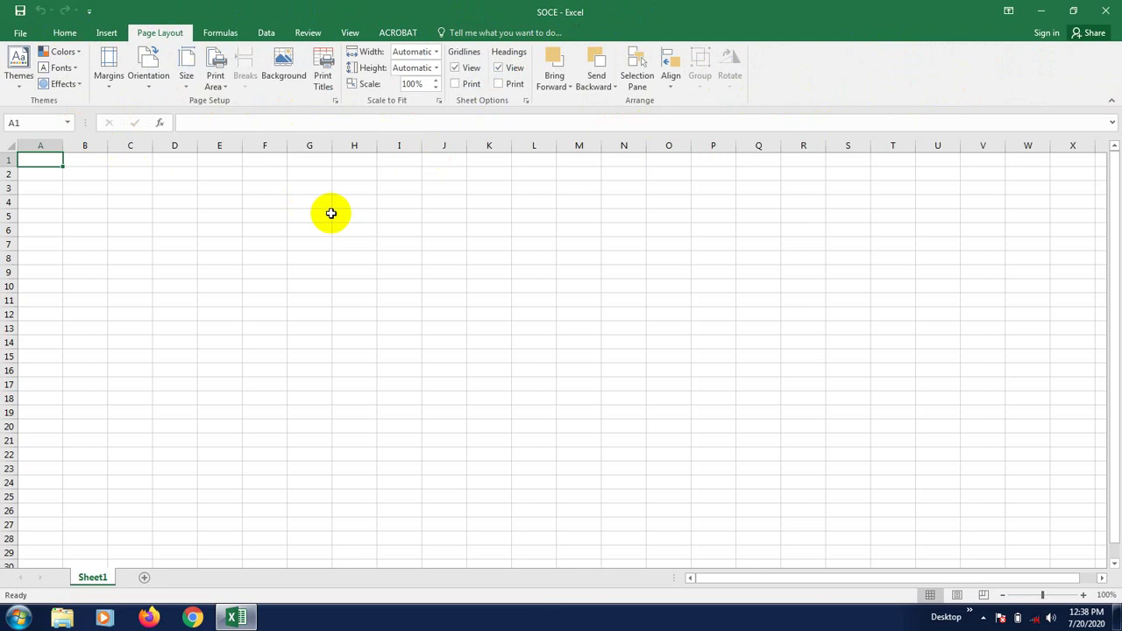
click(215, 33)
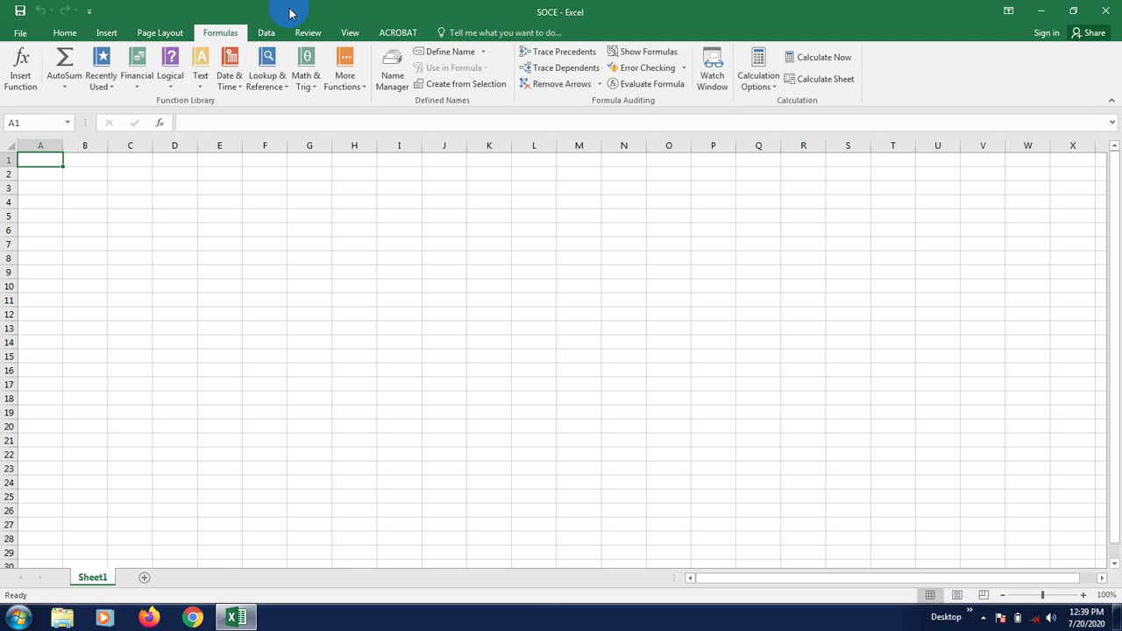
click(266, 33)
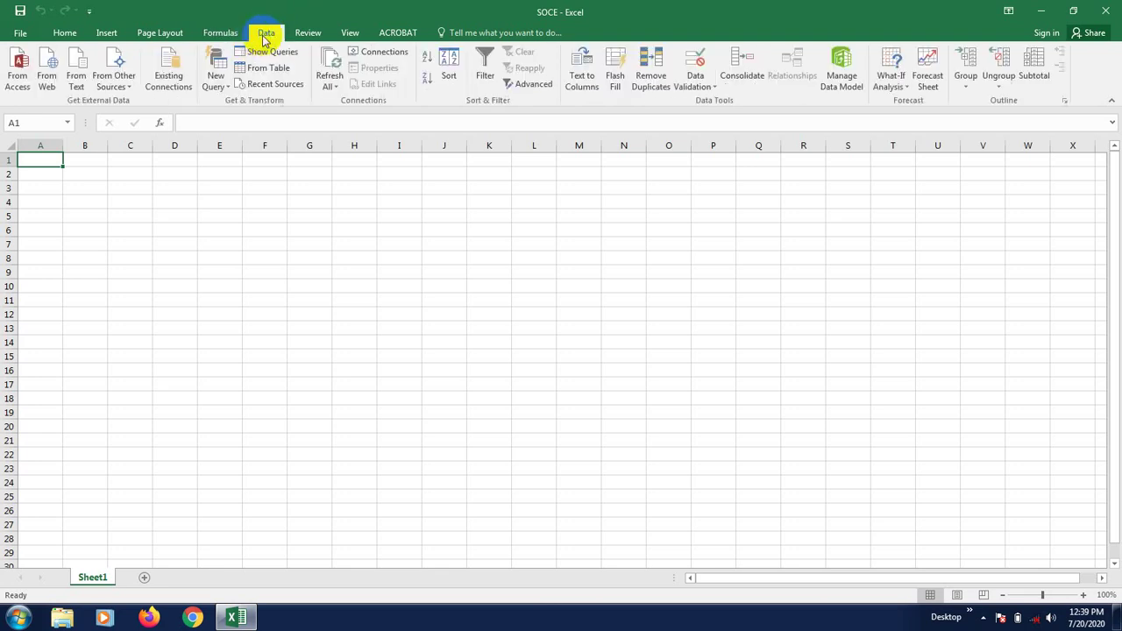
click(306, 33)
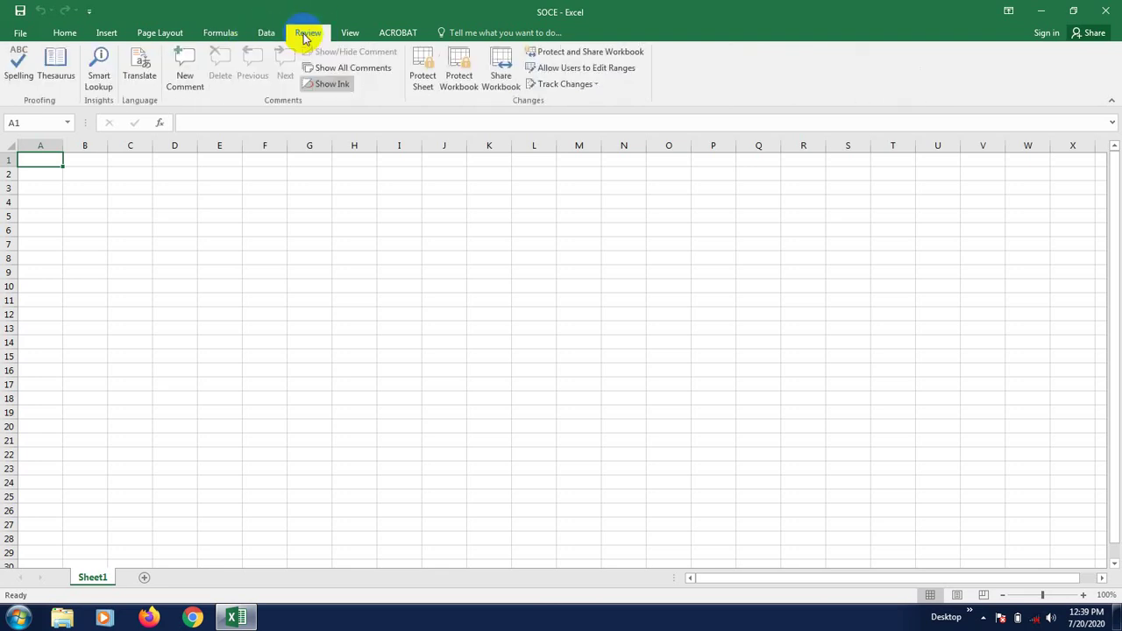
click(349, 33)
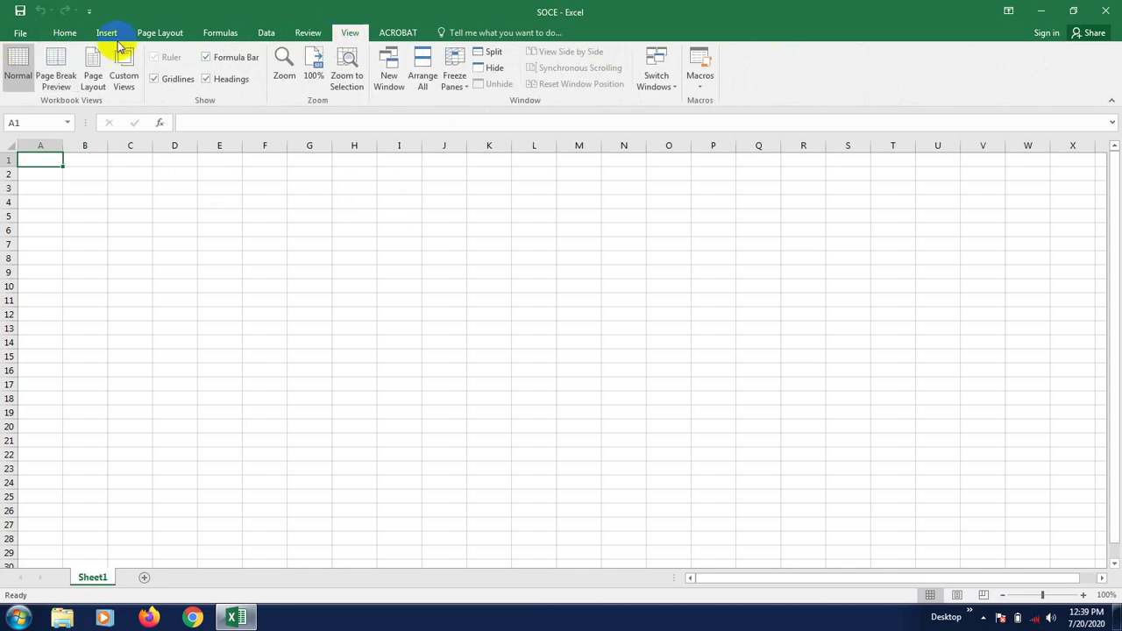
click(71, 39)
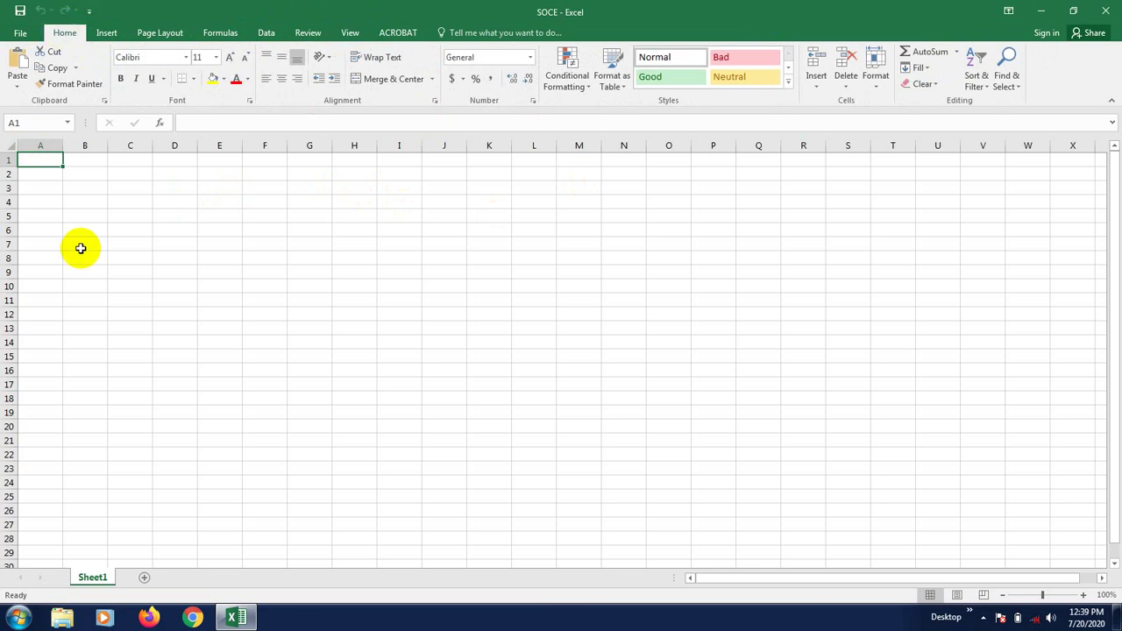
- Select cells A4 and G11 to examine how column letters and row numbers form each cell address
click(42, 202)
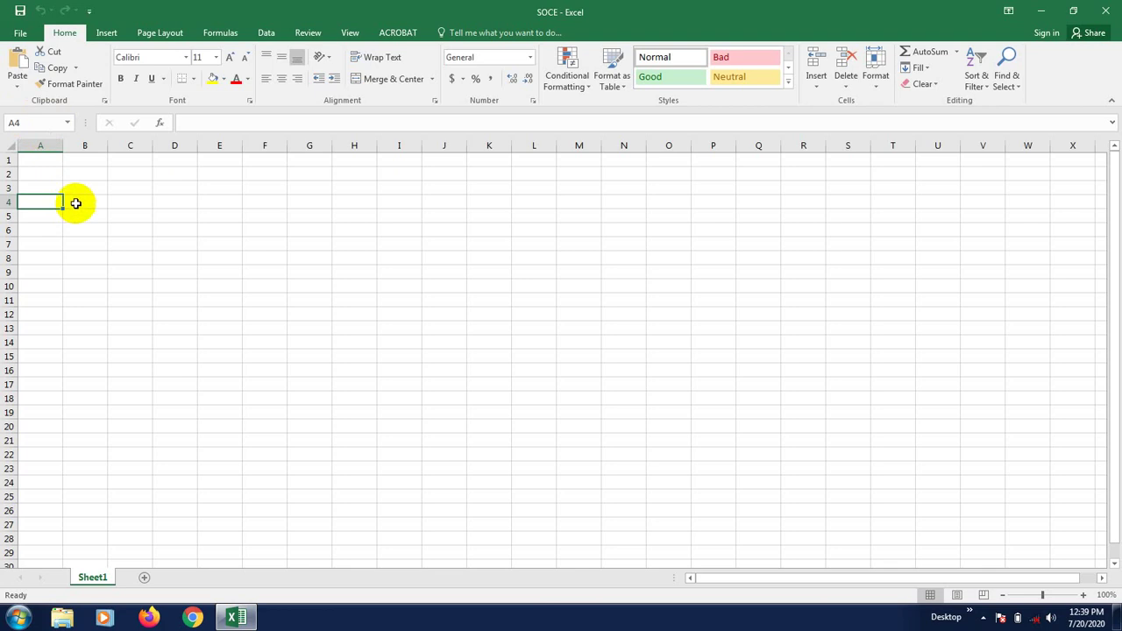
click(291, 300)
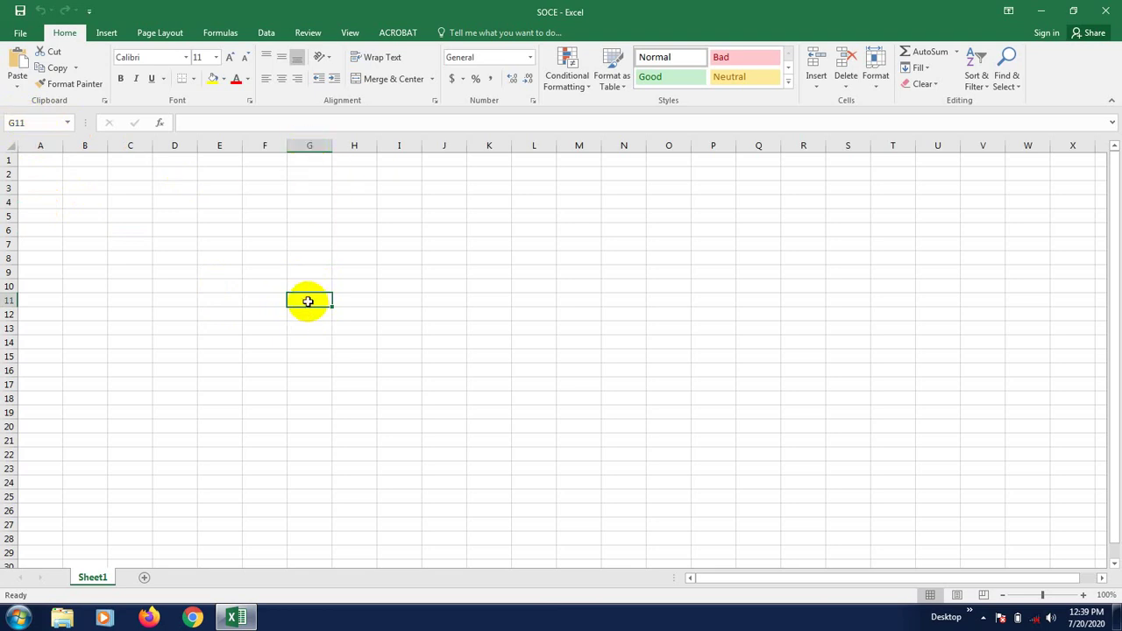
click(8, 300)
click(320, 300)
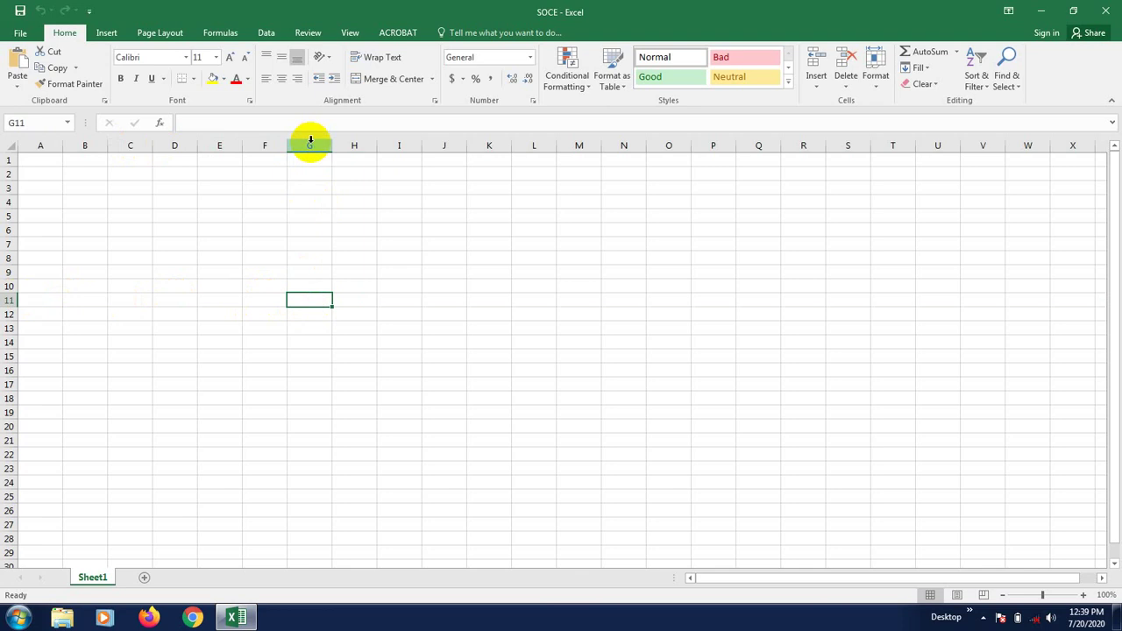
- Activate formula bar editing for cells F6 and H9 in turn, leaving both cells empty
click(264, 229)
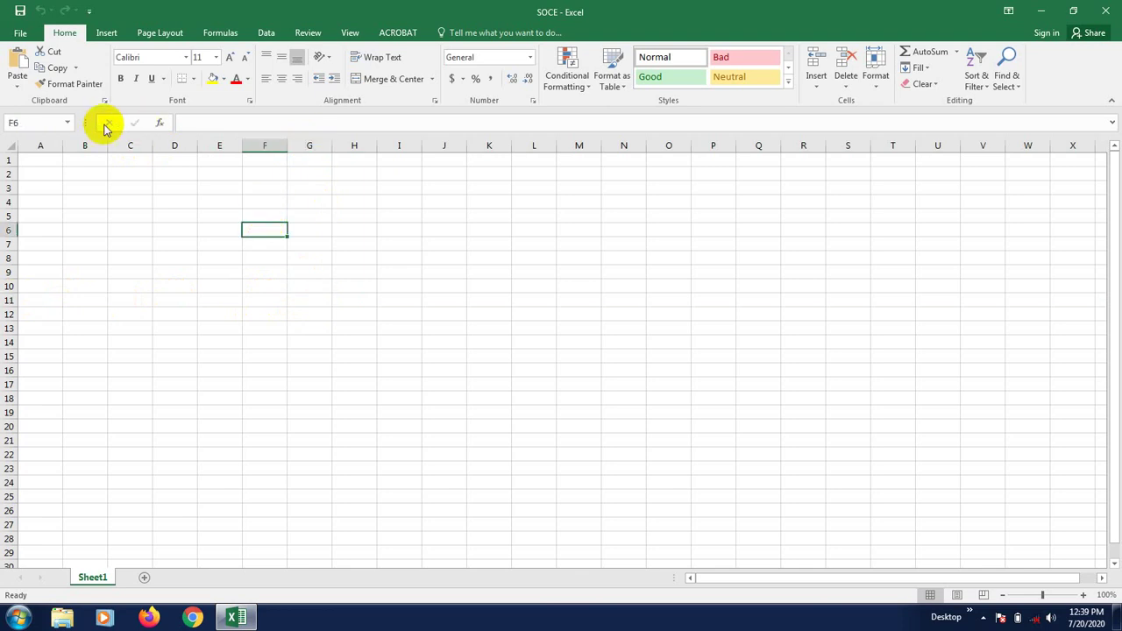
click(184, 121)
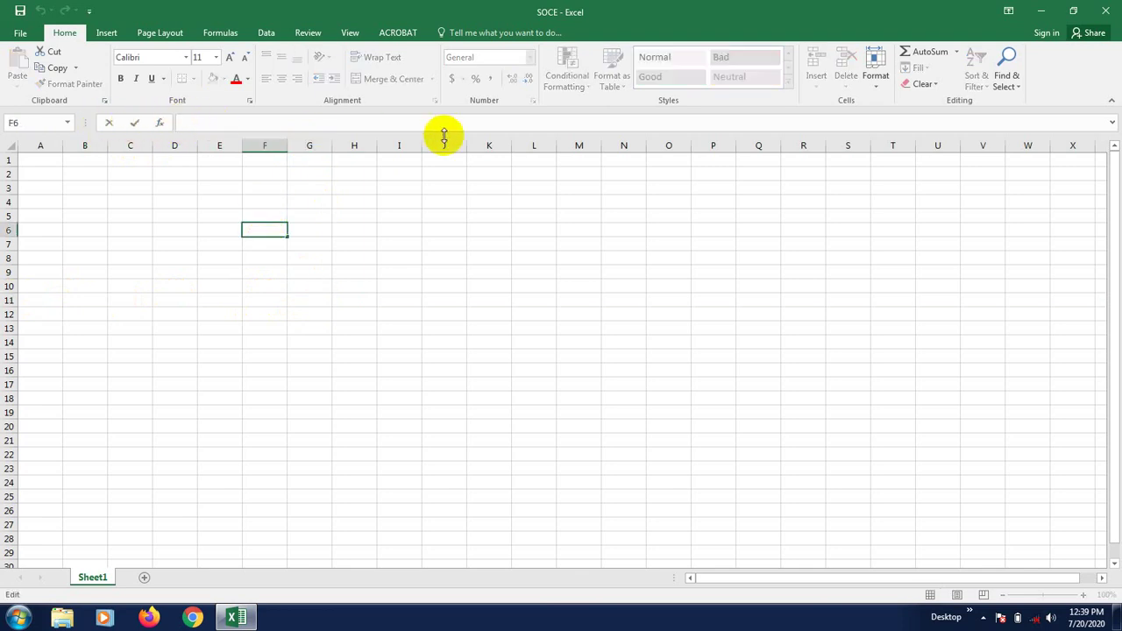
click(198, 325)
click(342, 273)
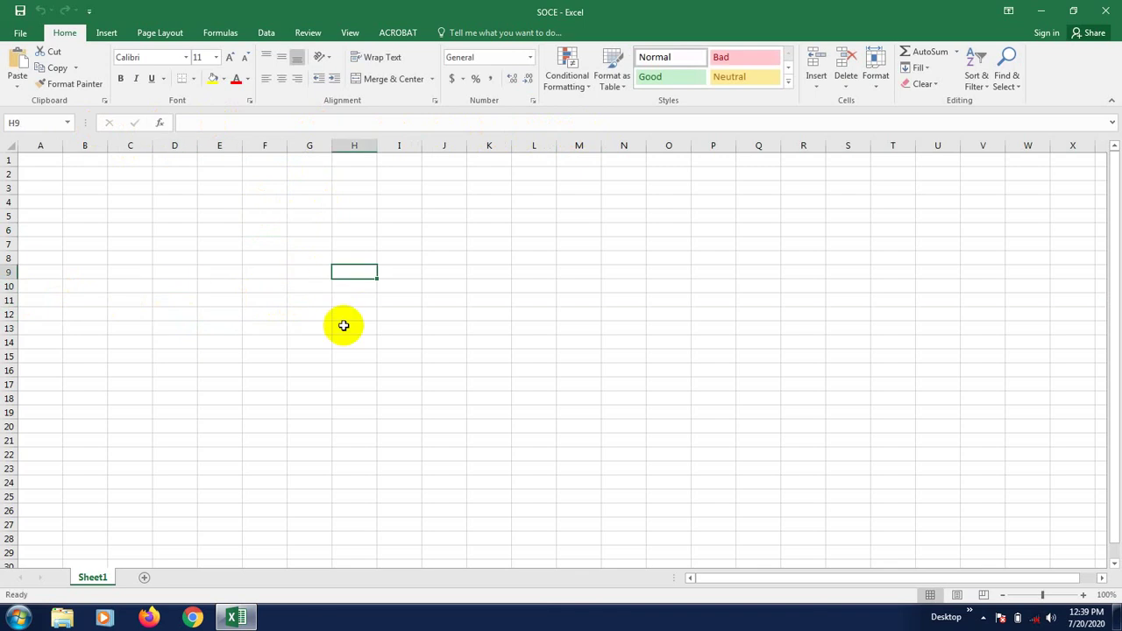
click(220, 122)
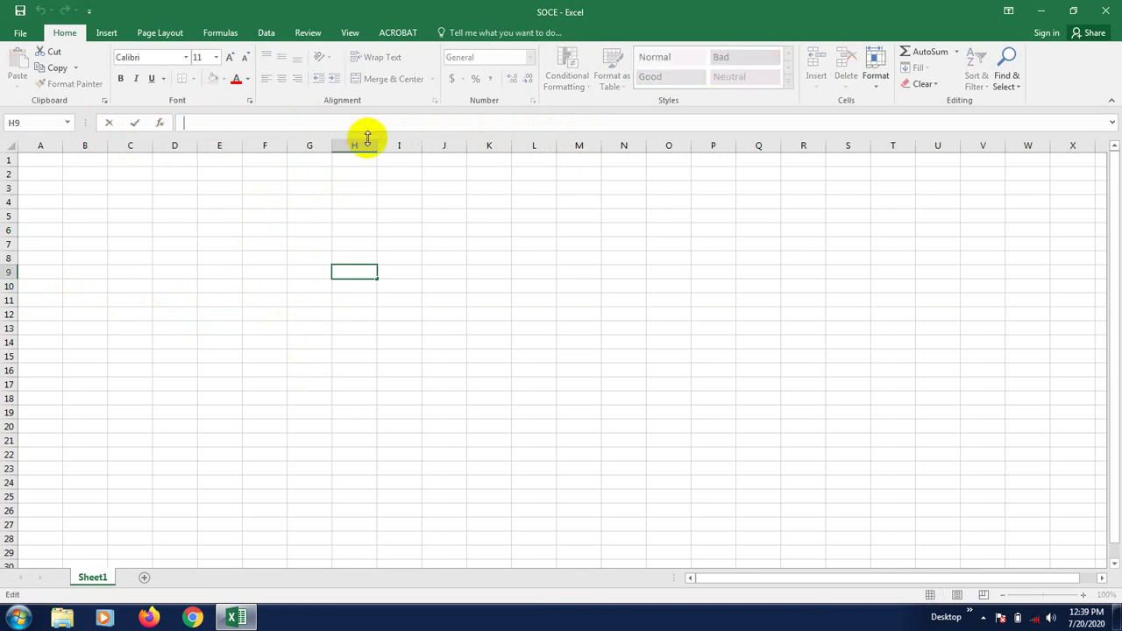
click(200, 258)
click(150, 269)
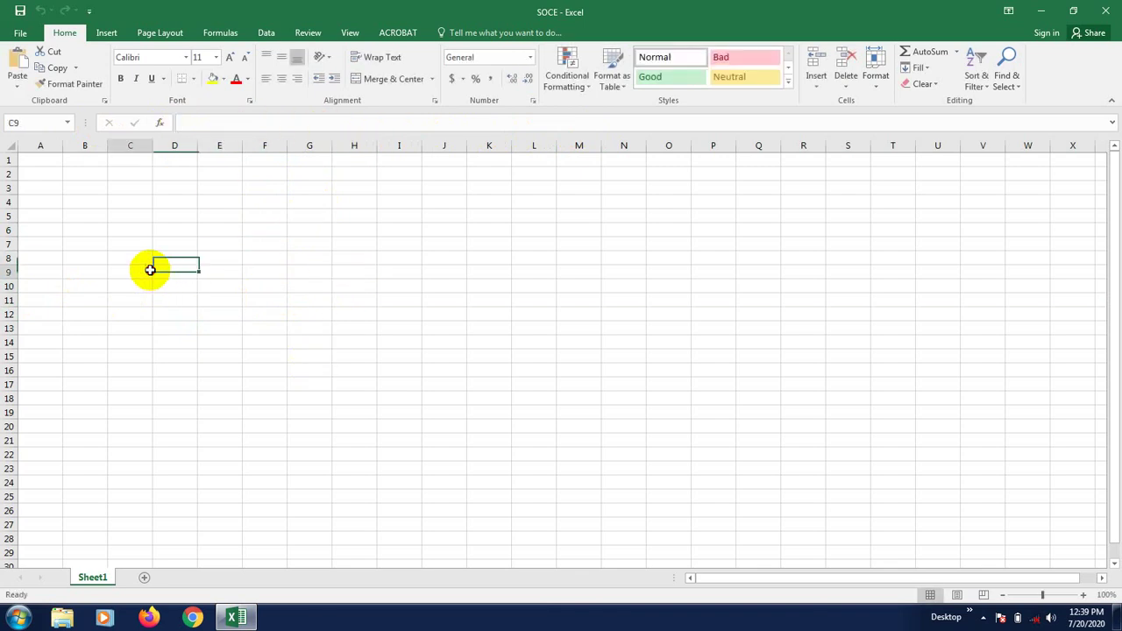
click(230, 301)
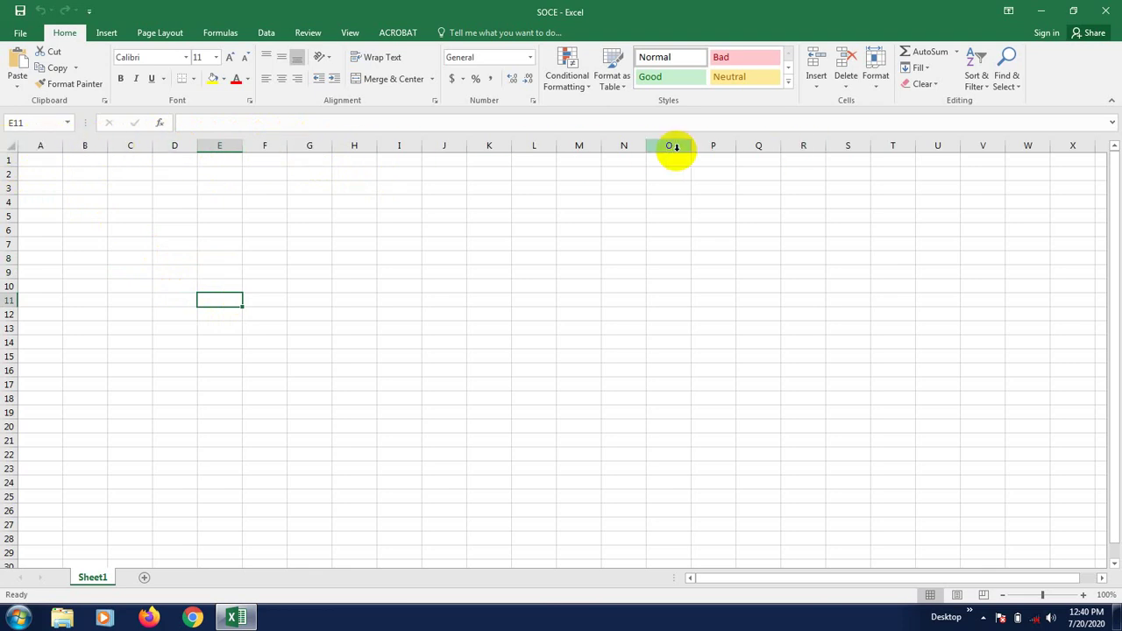
- Select the entire columns A through E, one column at a time
click(48, 144)
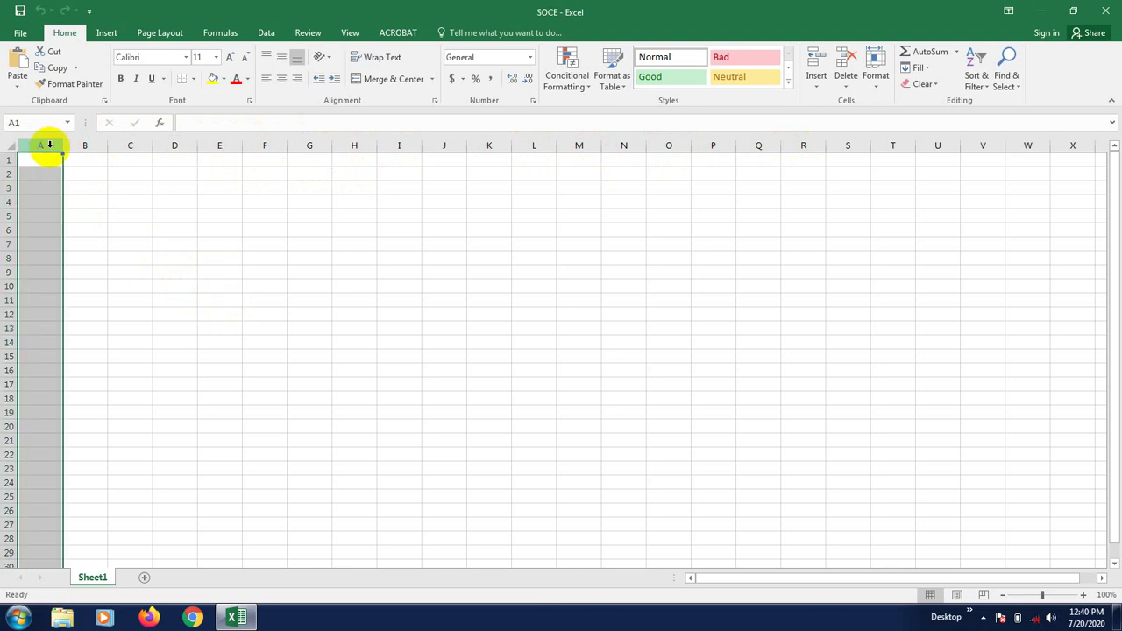
click(93, 147)
click(138, 147)
click(181, 146)
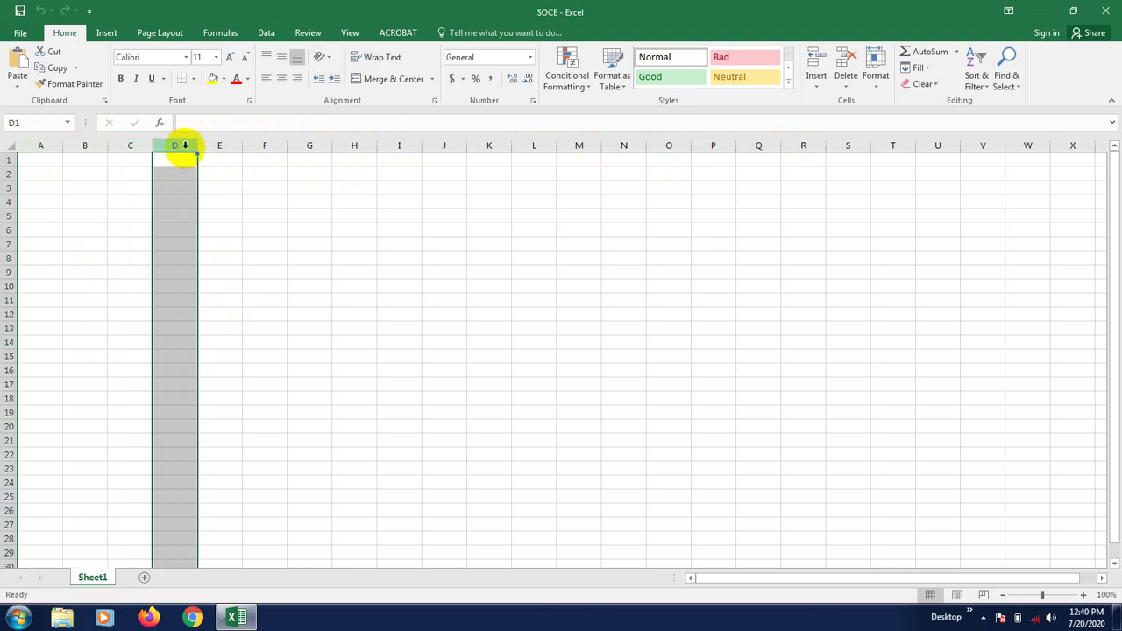
click(230, 146)
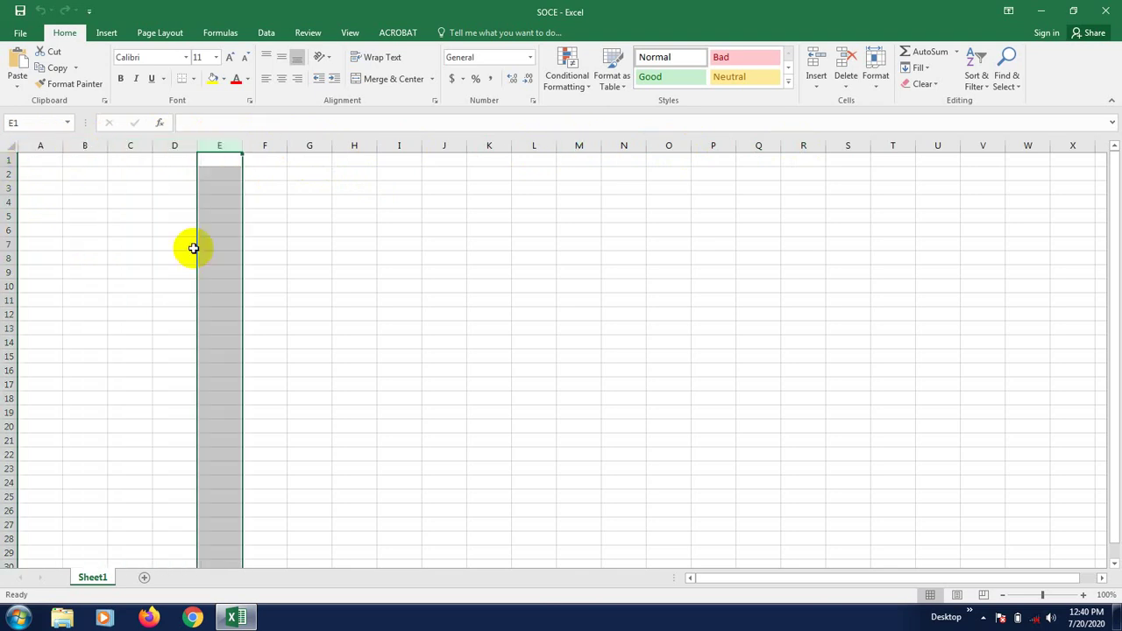
- Select the entire rows 1 through 5, one row at a time, ending with cell C8 selected
click(8, 159)
click(5, 173)
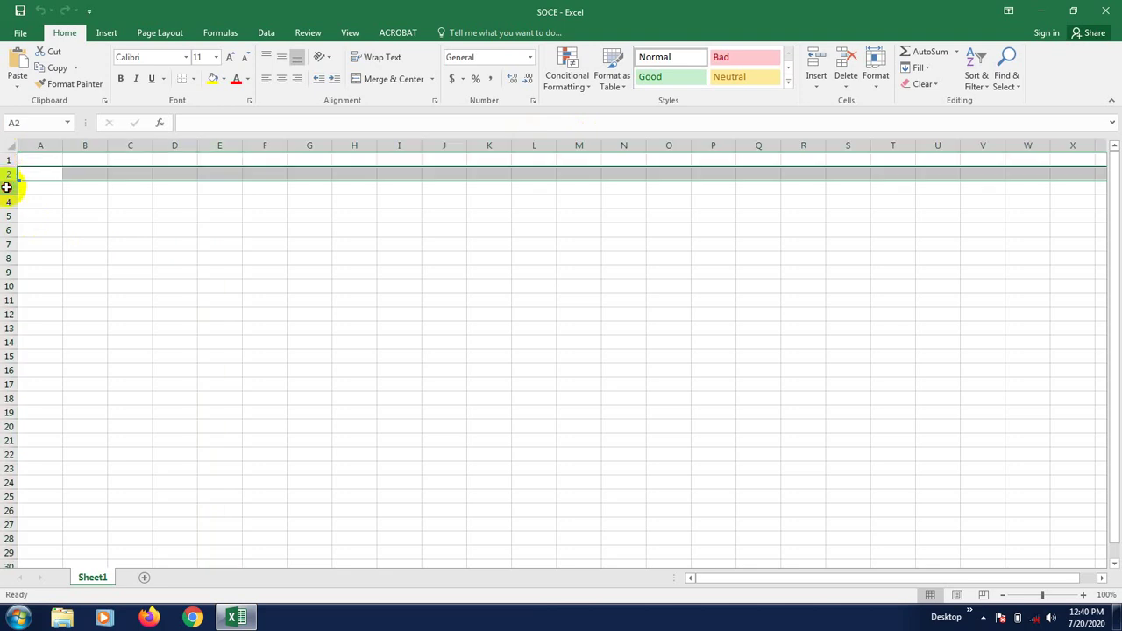
click(7, 187)
click(7, 200)
click(7, 216)
click(131, 257)
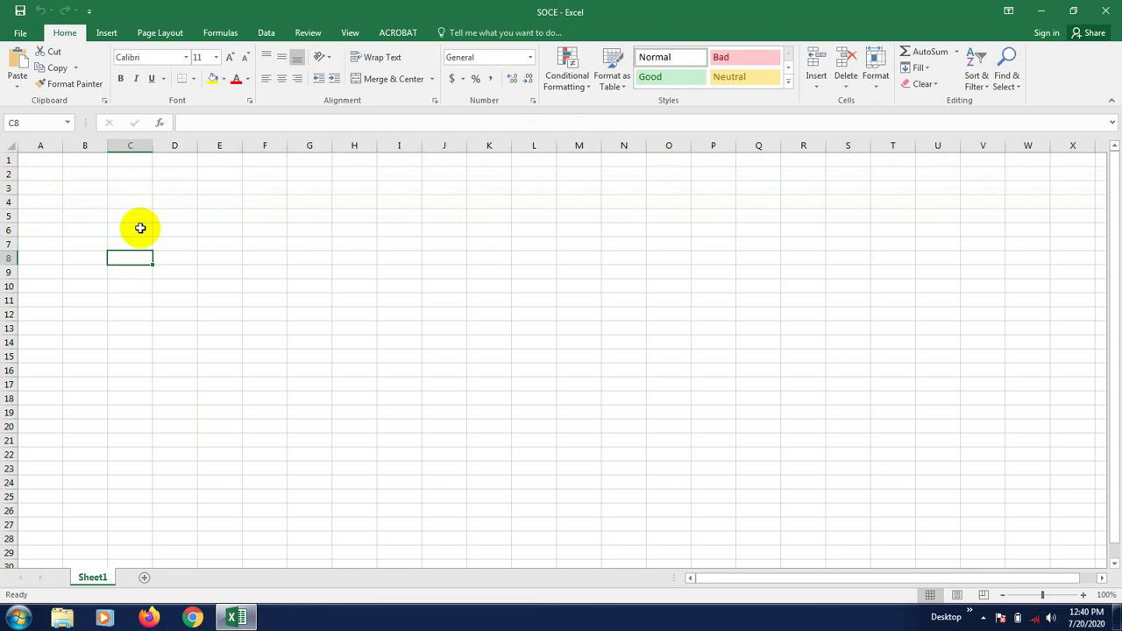
- Go from cell A1 straight to the last column of the sheet in row 1
click(491, 270)
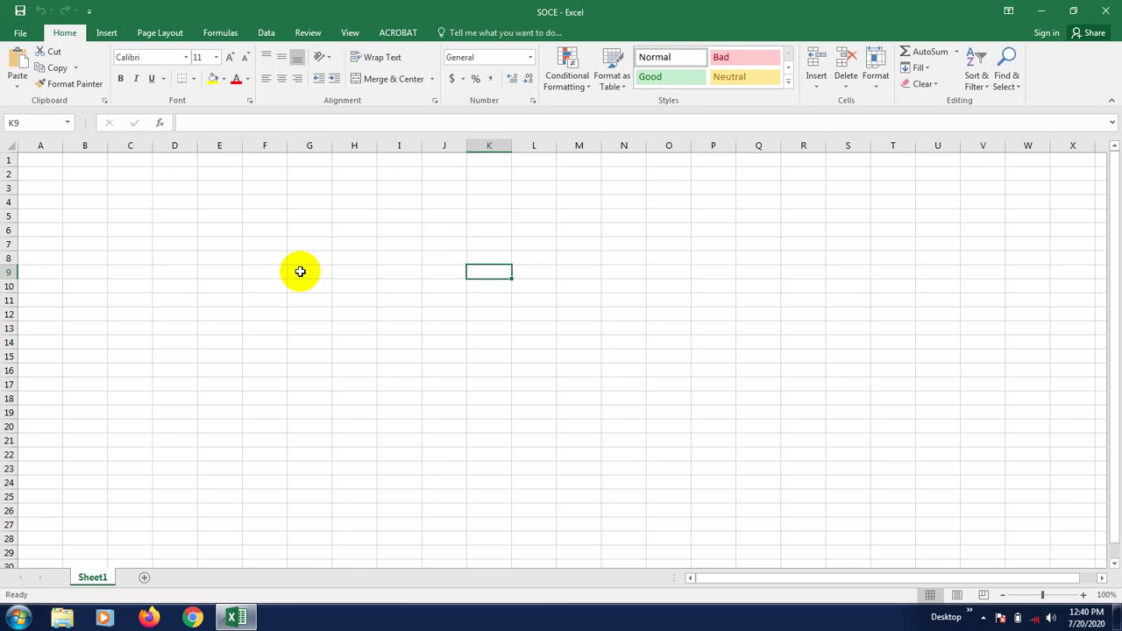
click(42, 163)
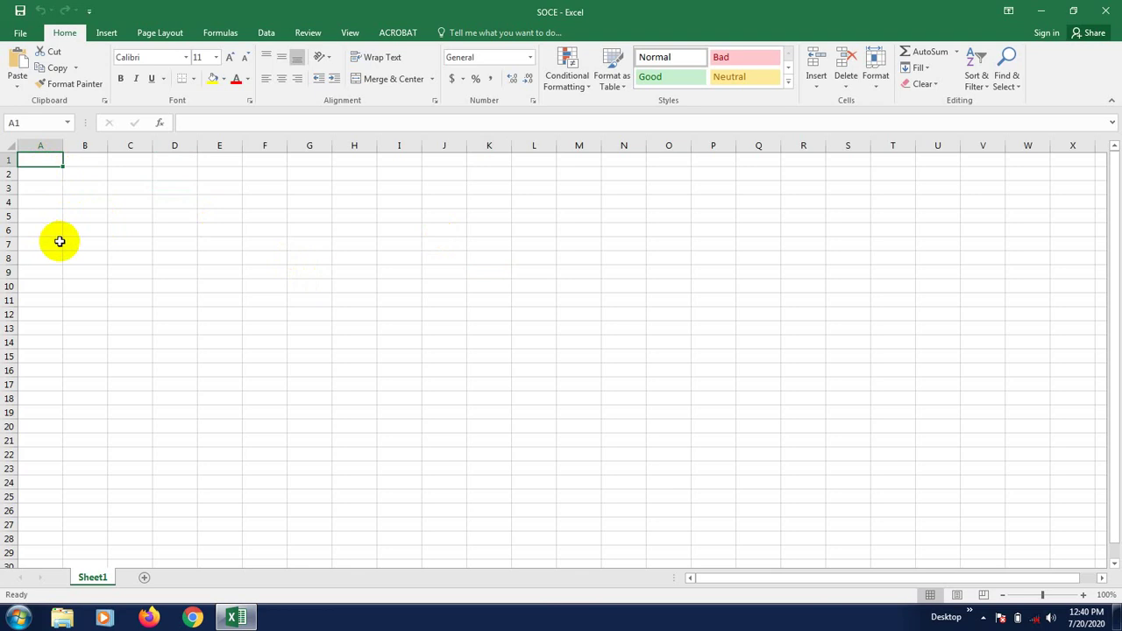
key(ctrl+Right)
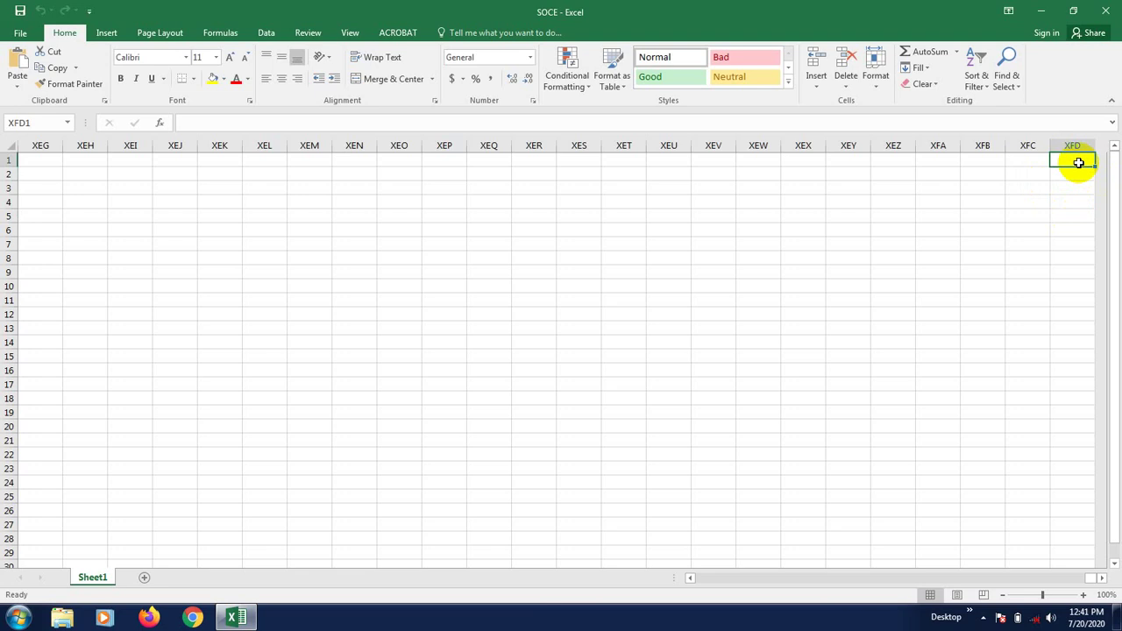
- Go from cell XFD1 straight to the last row of the sheet
click(1012, 220)
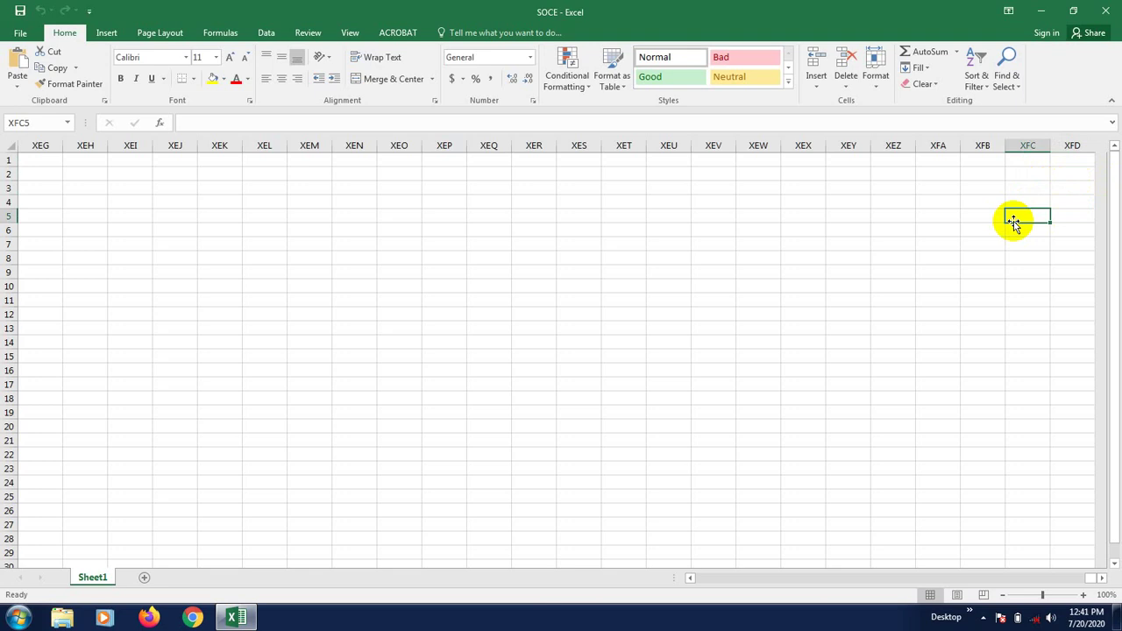
click(804, 205)
click(1061, 160)
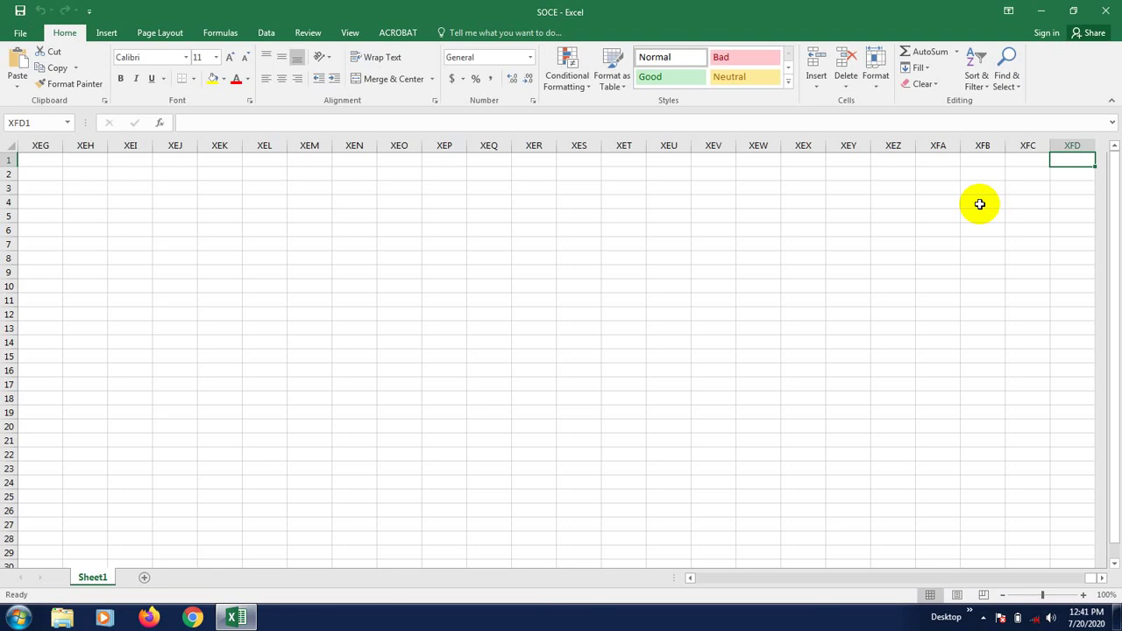
key(ctrl+Down)
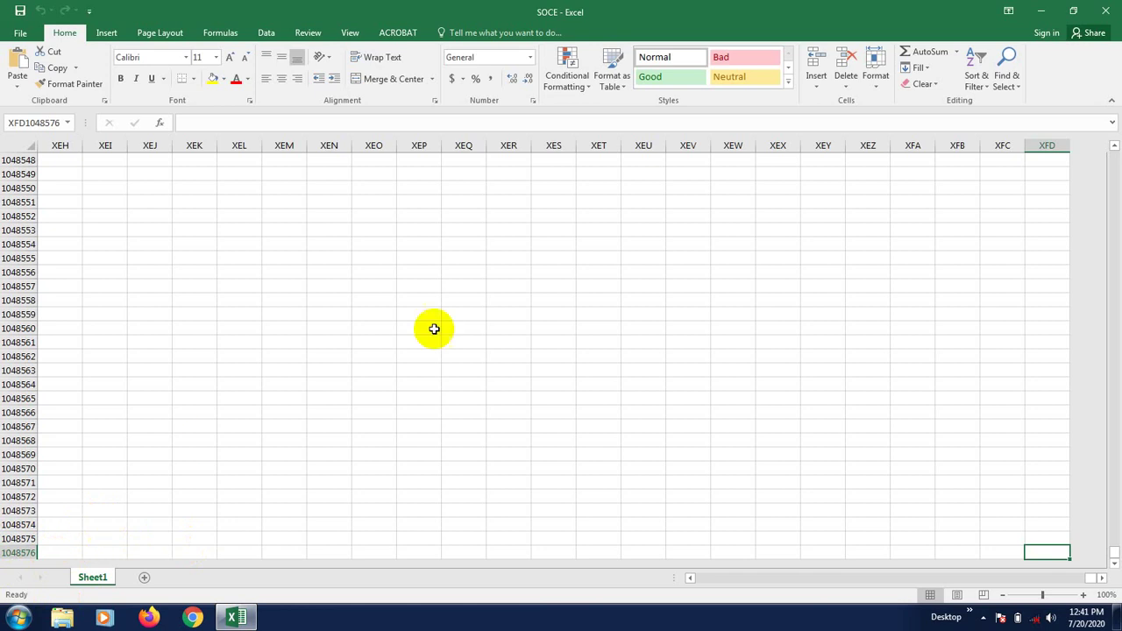
click(551, 342)
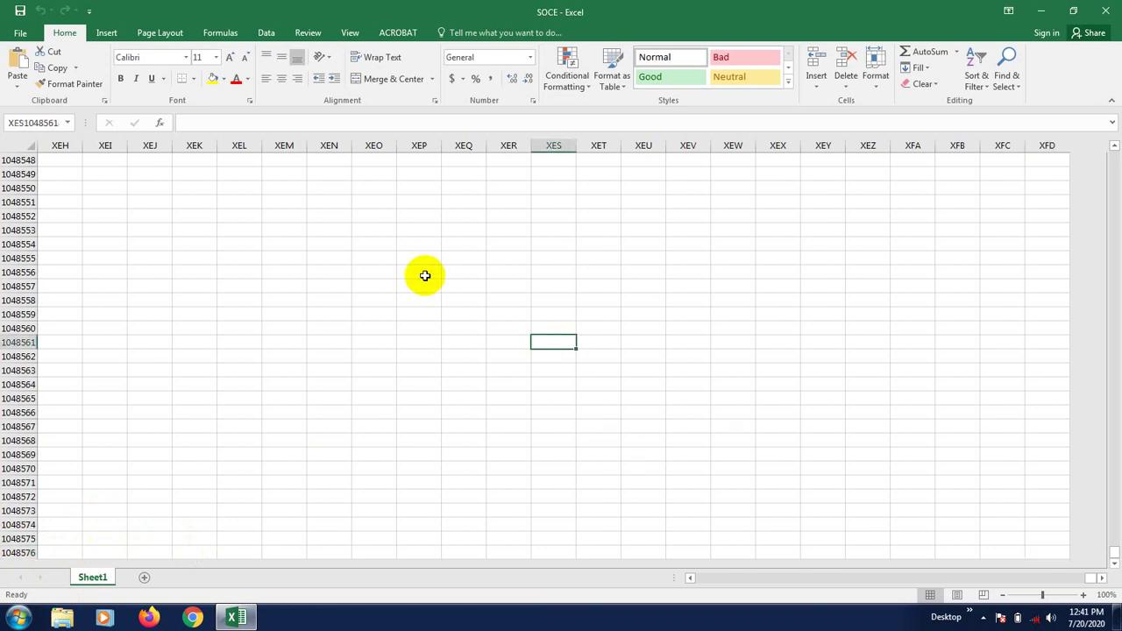
- Return to the start of the sheet by entering the cell reference A1
click(58, 122)
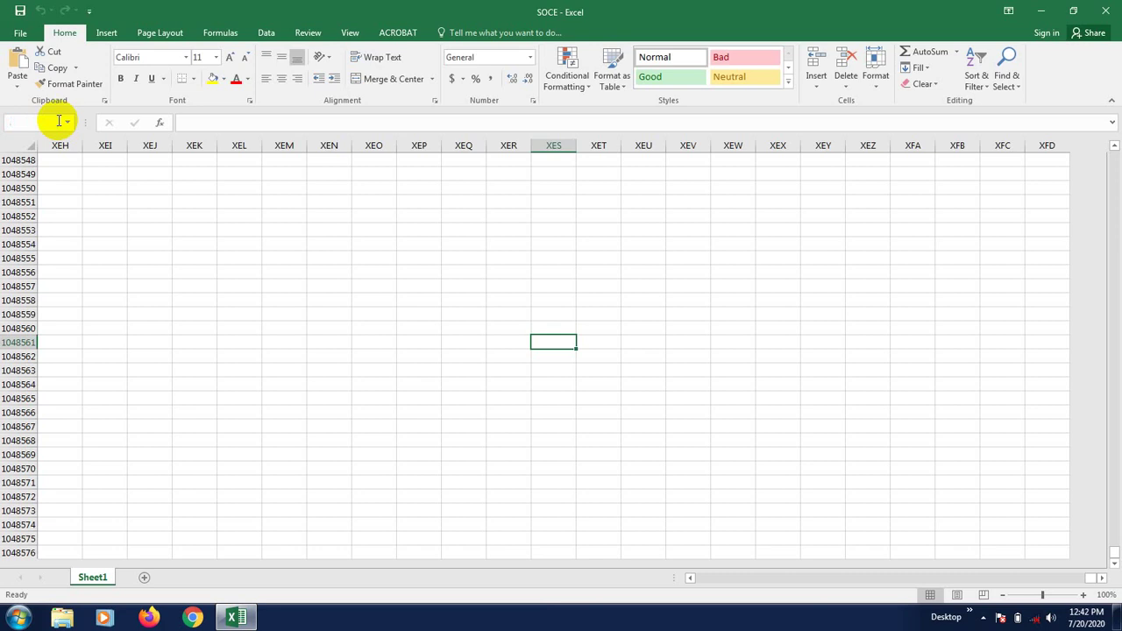
text(A1)
key(Return)
click(88, 328)
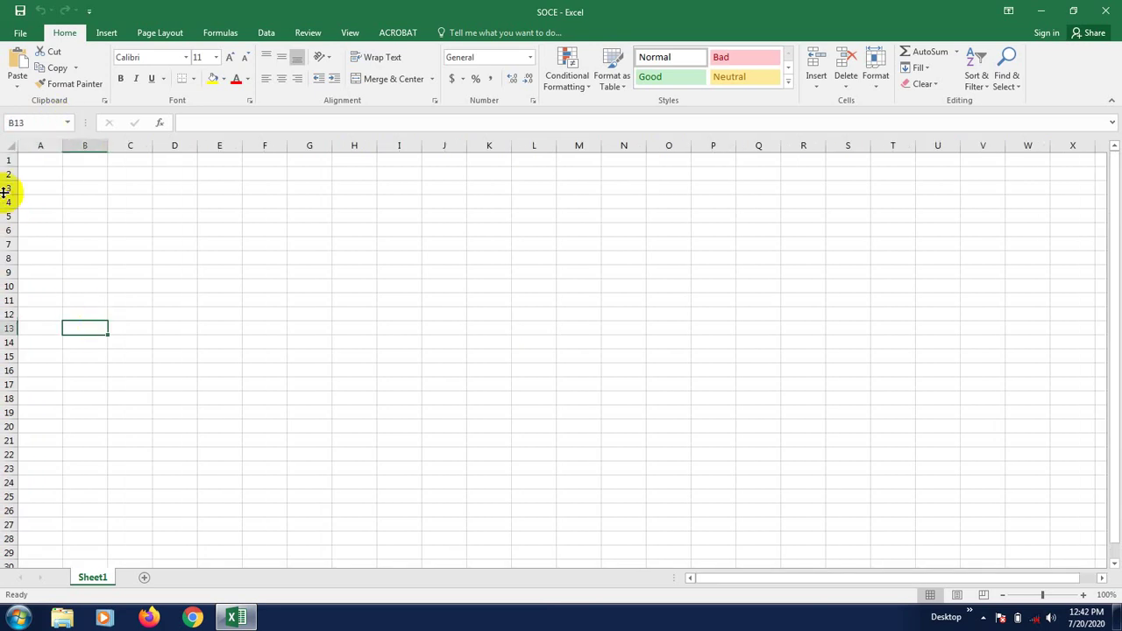
- Select cells A1, A4 and B7 in turn to examine the address shown for each selected cell
click(37, 161)
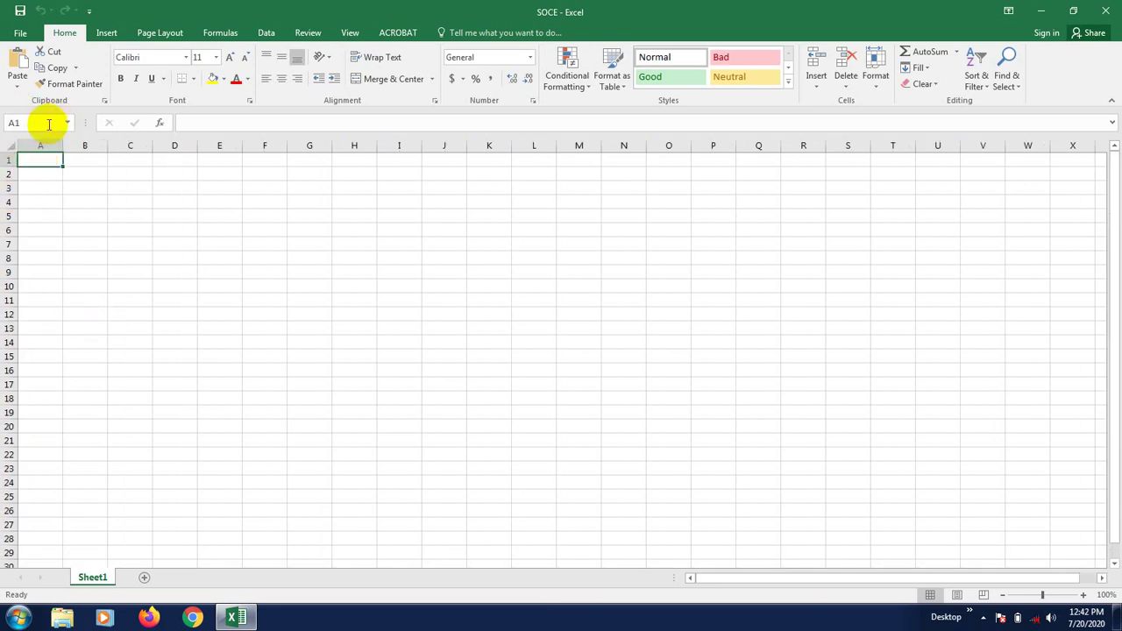
click(40, 200)
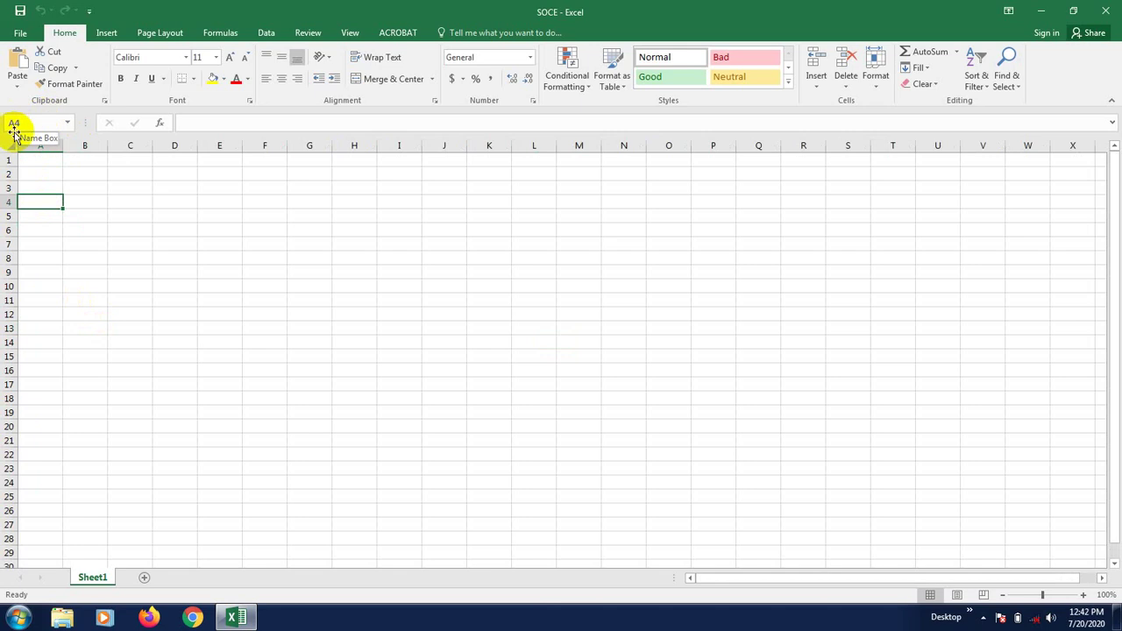
click(67, 216)
click(40, 171)
click(102, 241)
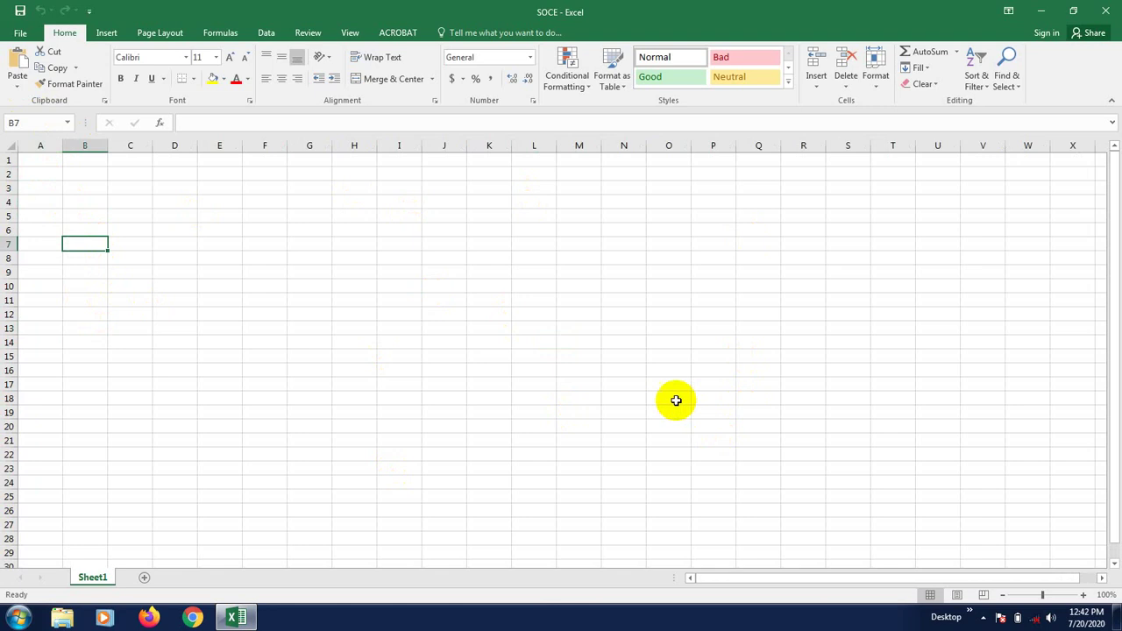
- Enter the sample text dsfs in cell E9, sfs in cell E12 and sdfs in cell C6
click(335, 313)
click(208, 279)
text(dsfs)
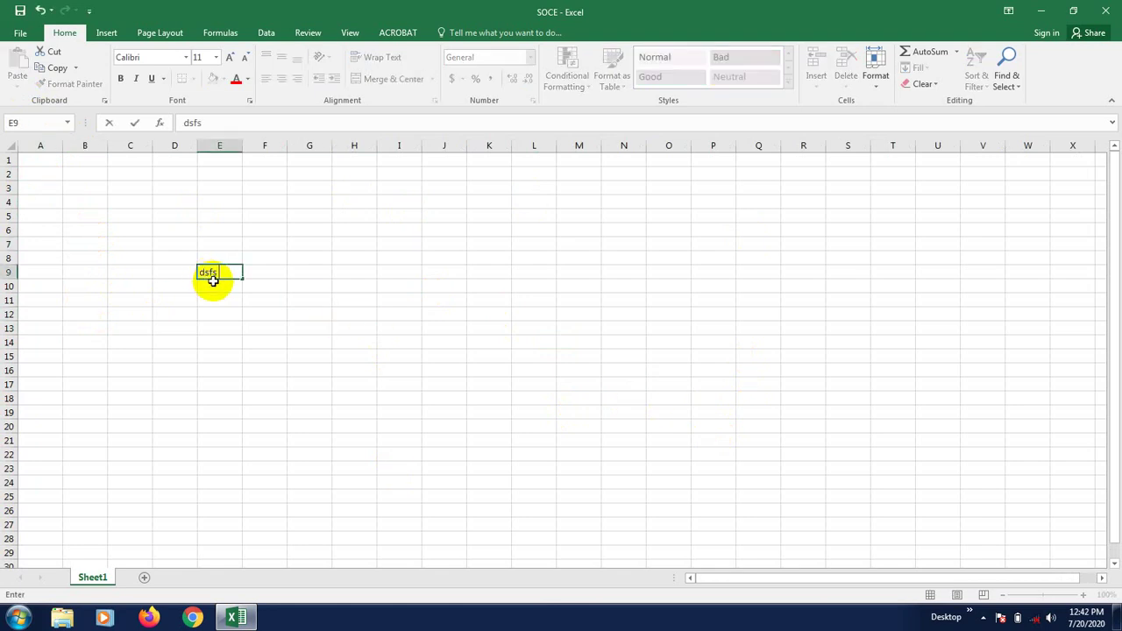
click(236, 313)
text(sfs)
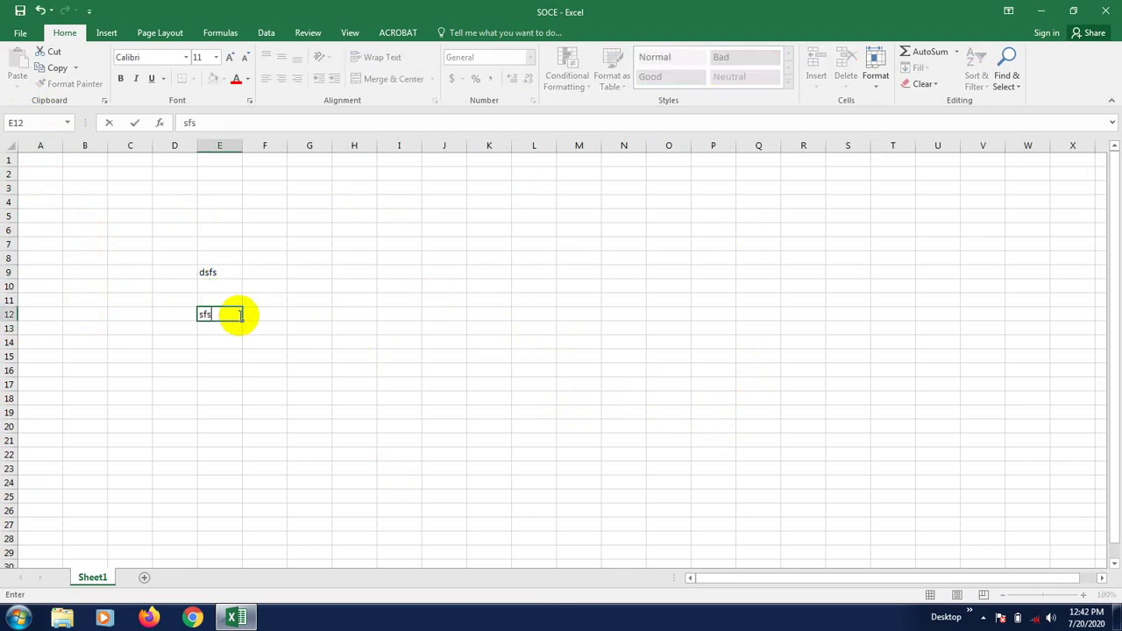
click(294, 341)
click(127, 230)
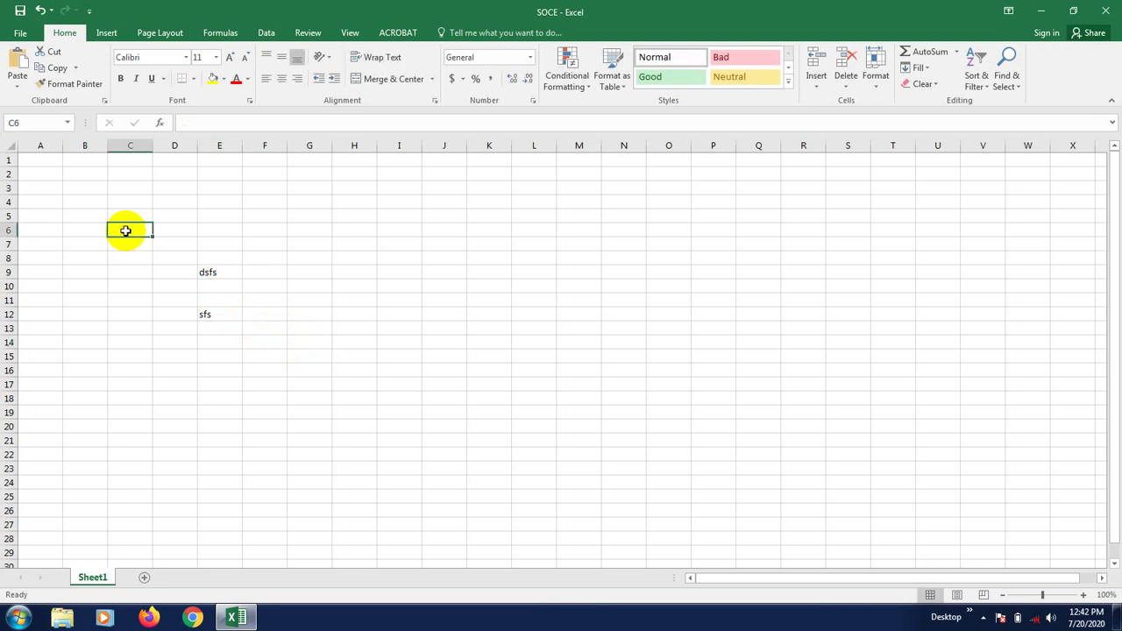
text(sdfs)
click(164, 310)
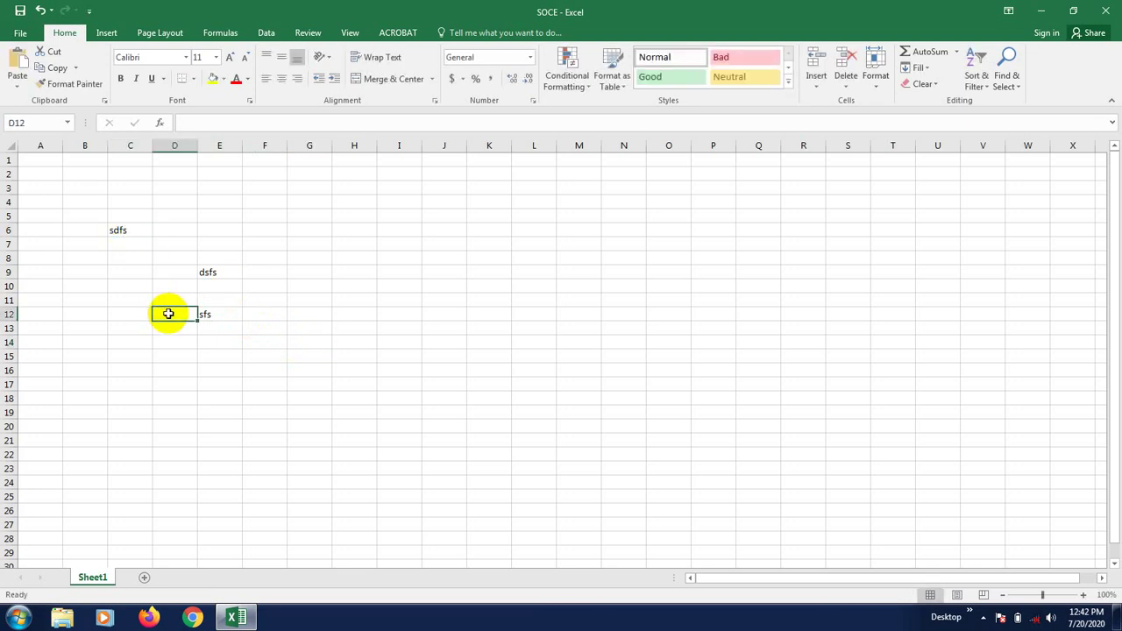
- Change the font of the text in cell C6 to Algerian
click(147, 259)
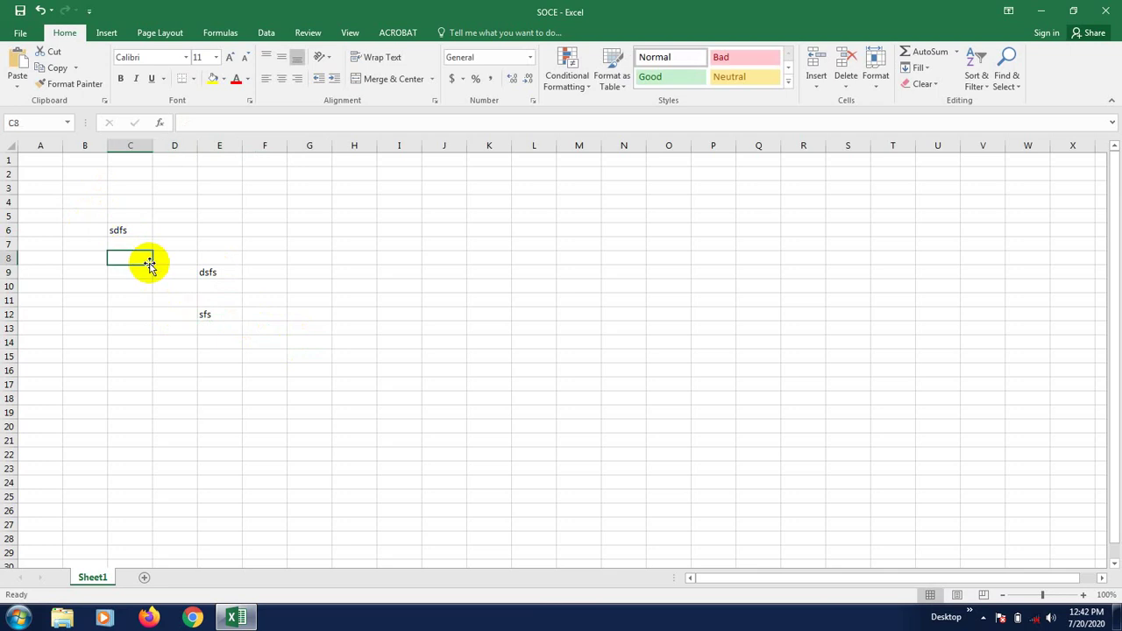
click(106, 191)
click(118, 230)
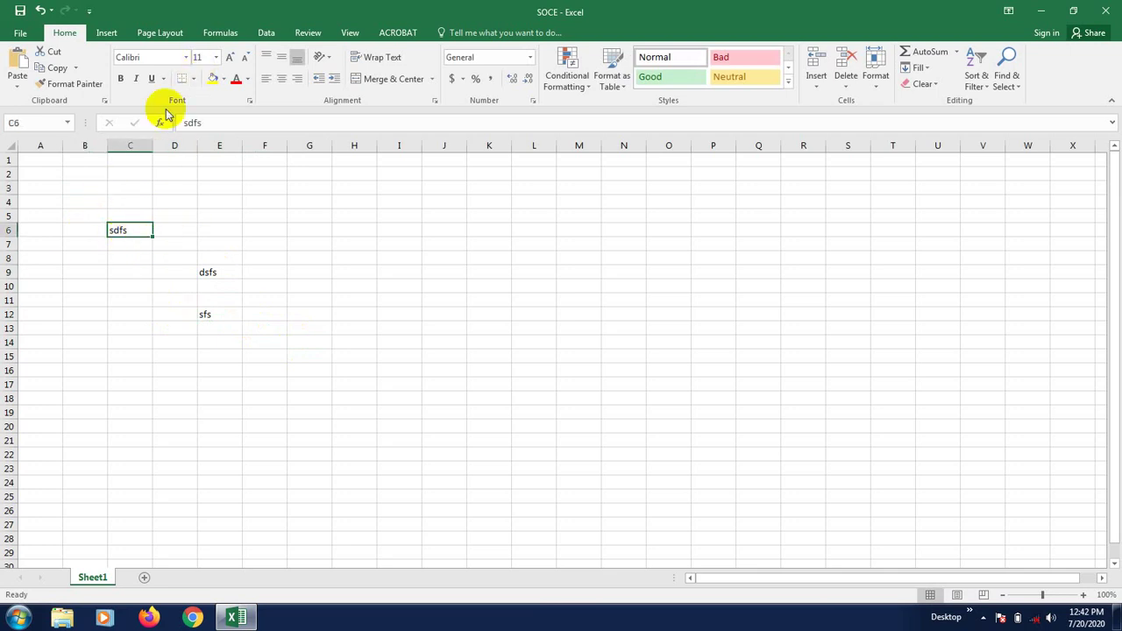
click(187, 58)
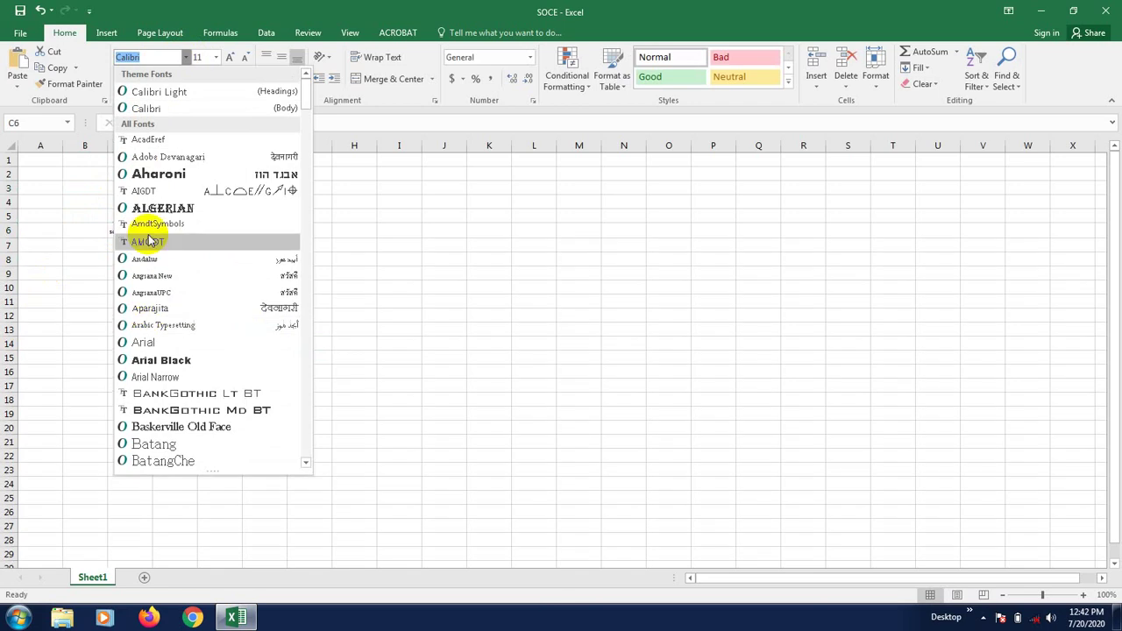
click(150, 206)
click(123, 287)
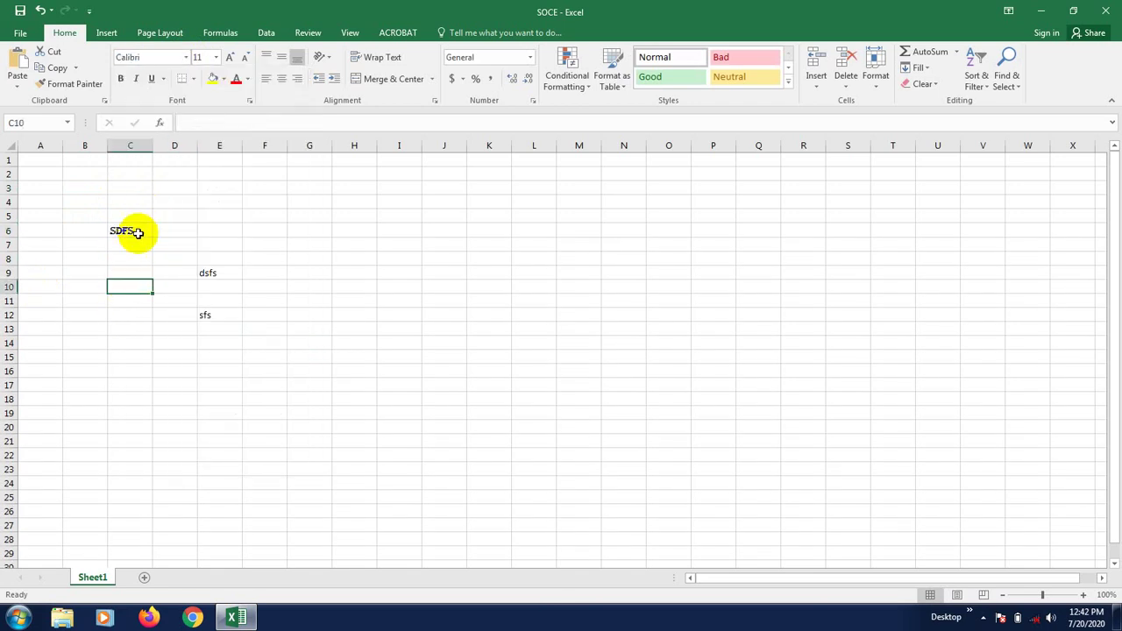
- Preview larger font sizes, such as 22, on the text in cell C6
click(141, 229)
click(108, 290)
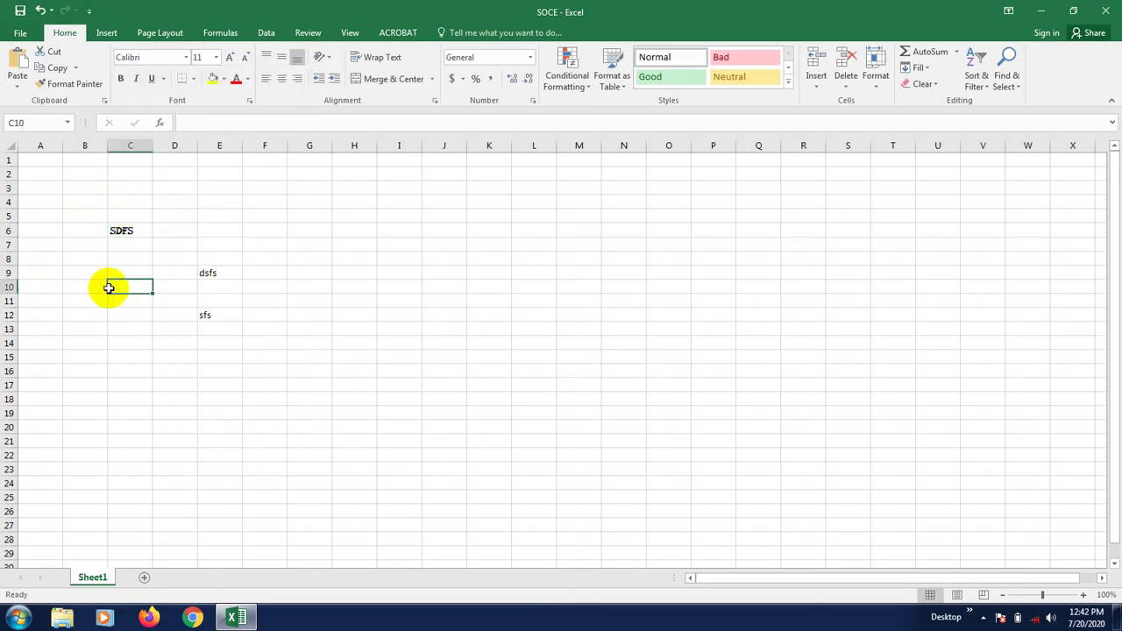
click(138, 231)
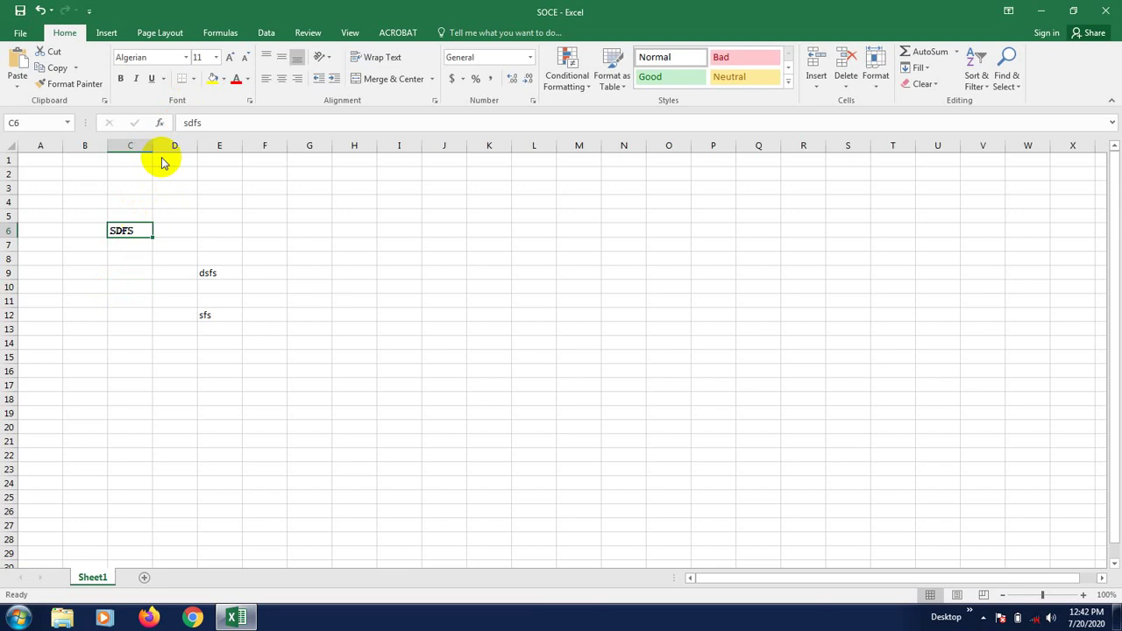
click(216, 58)
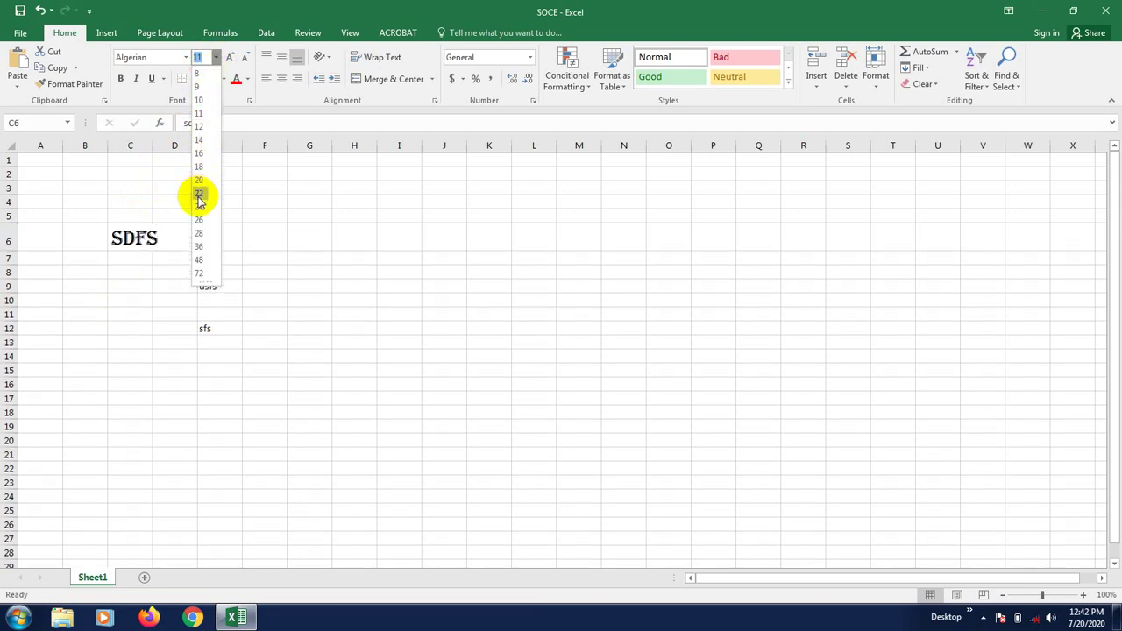
click(72, 375)
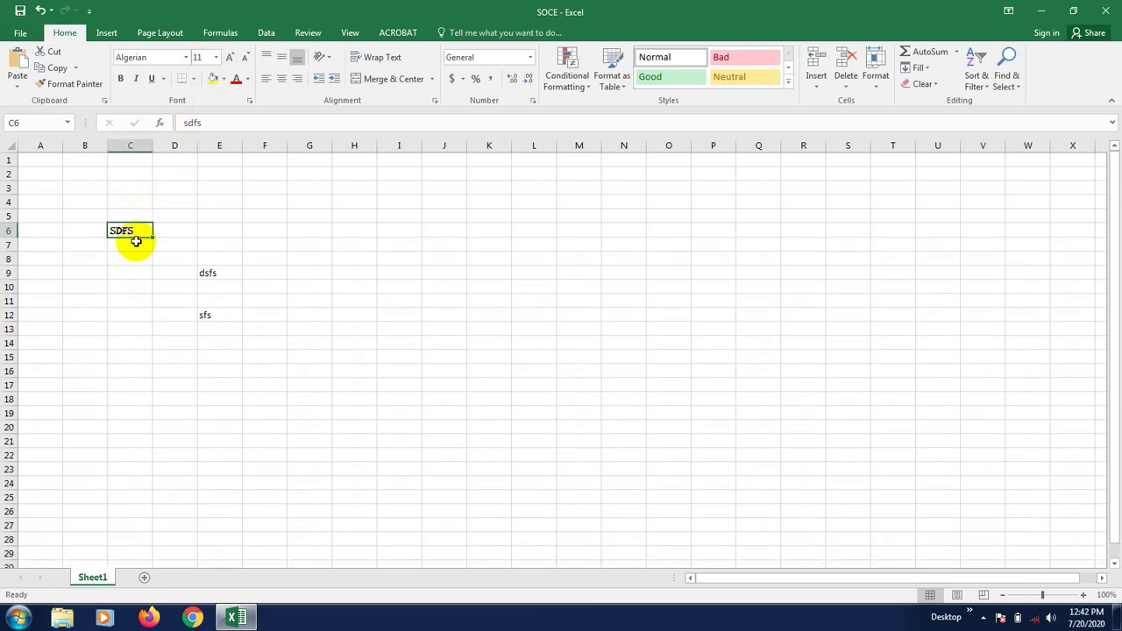
- Try a wider column C and a taller row 6, and undo both size changes
drag(153, 145, 306, 139)
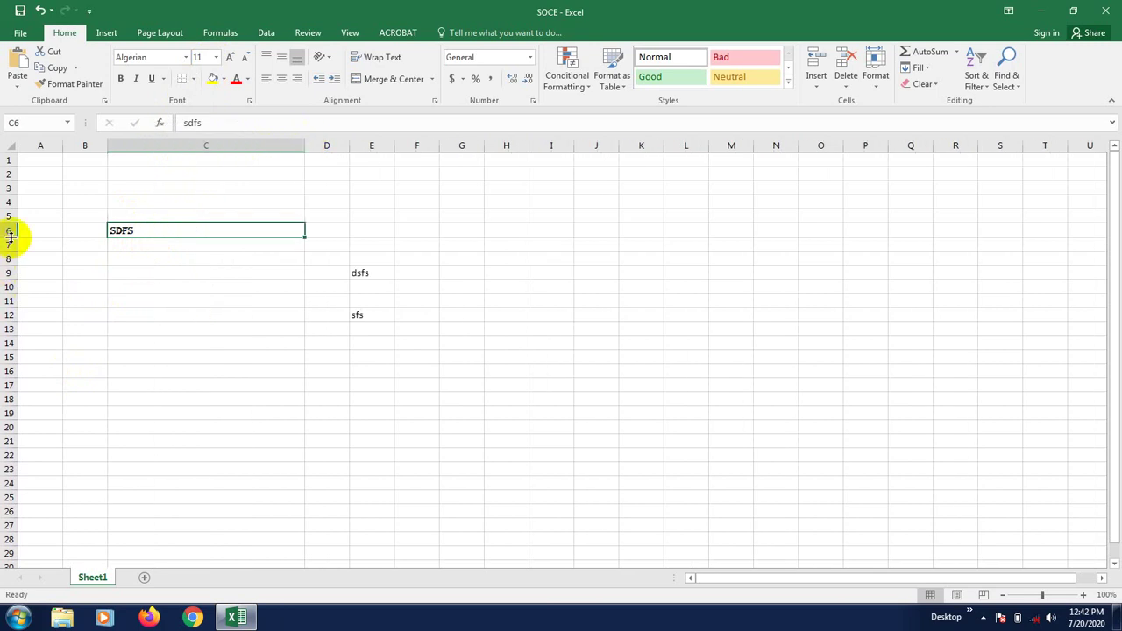
drag(10, 236, 8, 308)
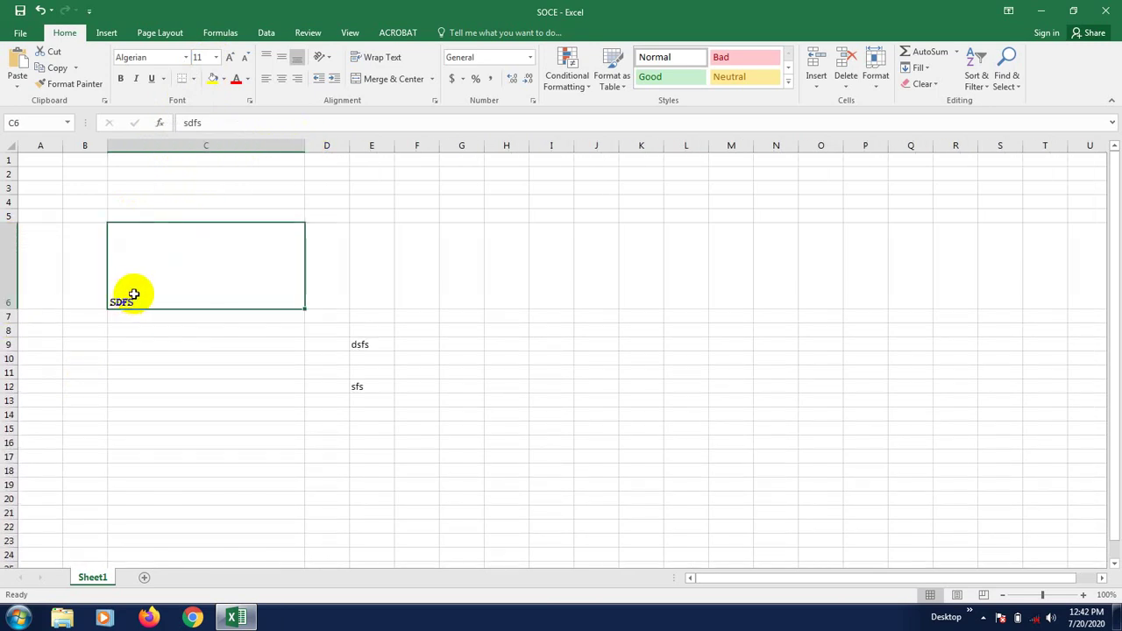
click(121, 351)
click(117, 298)
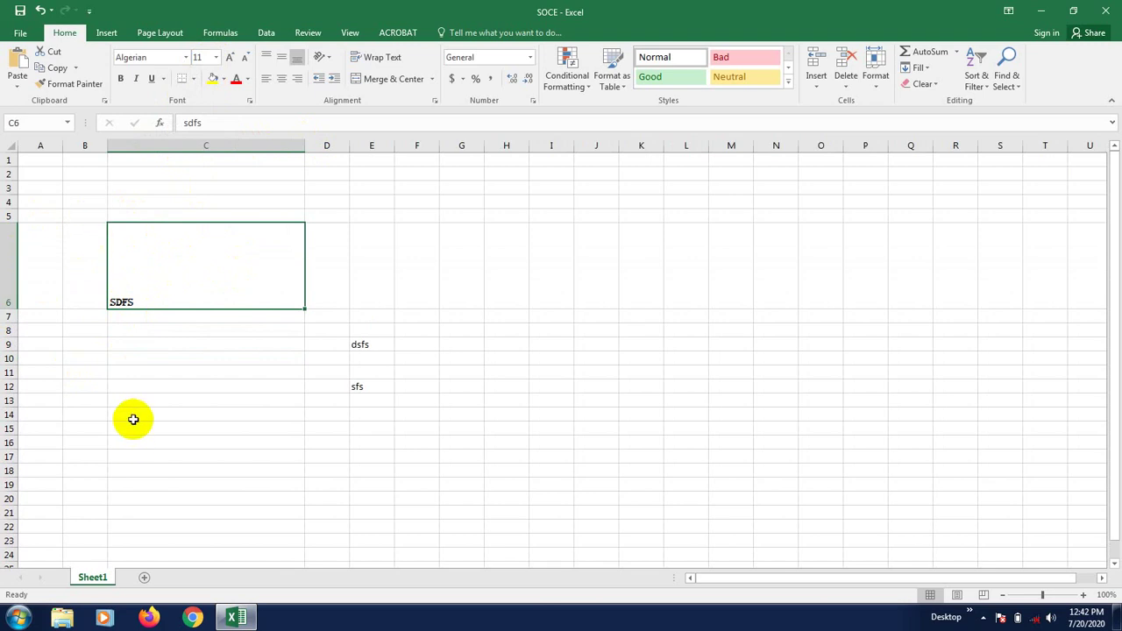
key(ctrl+z)
key(ctrl+z)
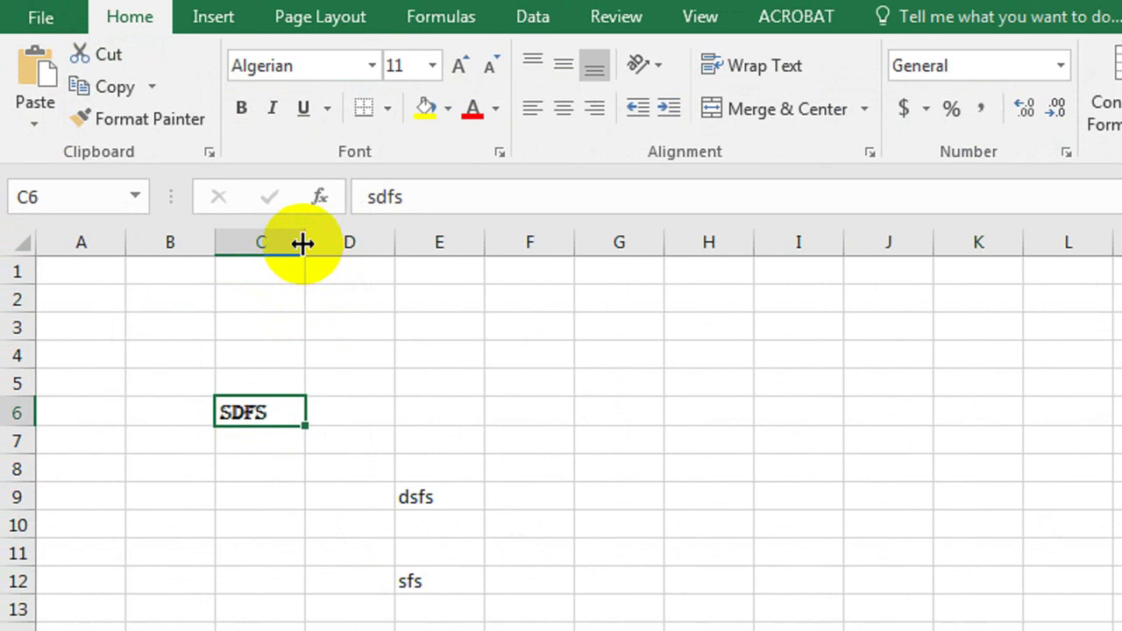
- Widen column C to about two and a half times its default width and make row 6 about five rows high
drag(302, 244, 303, 244)
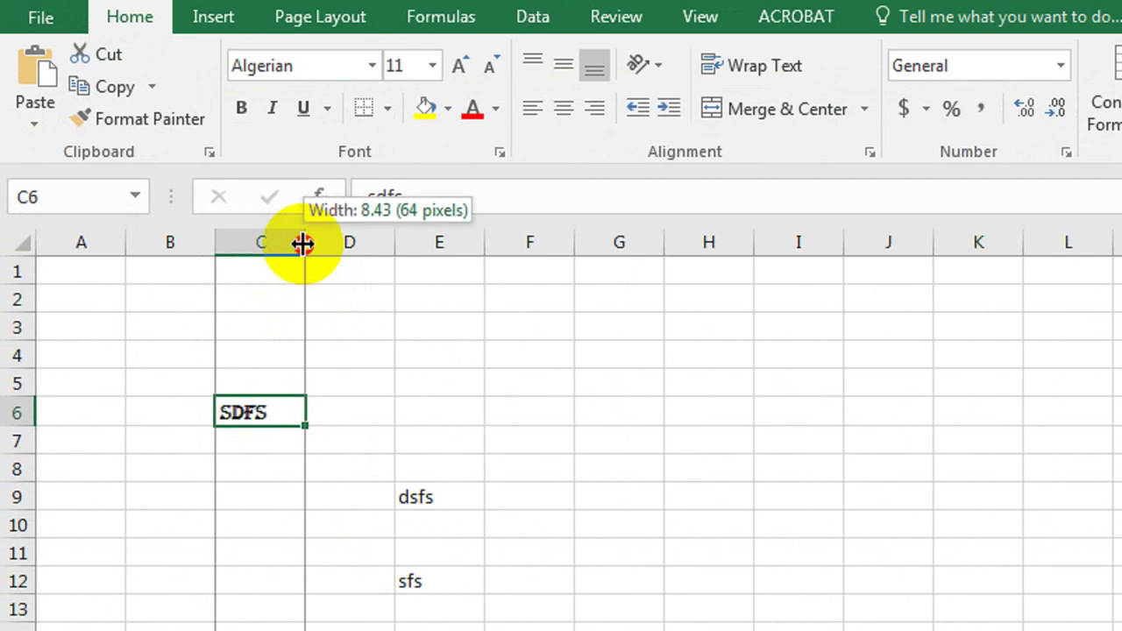
drag(302, 244, 434, 238)
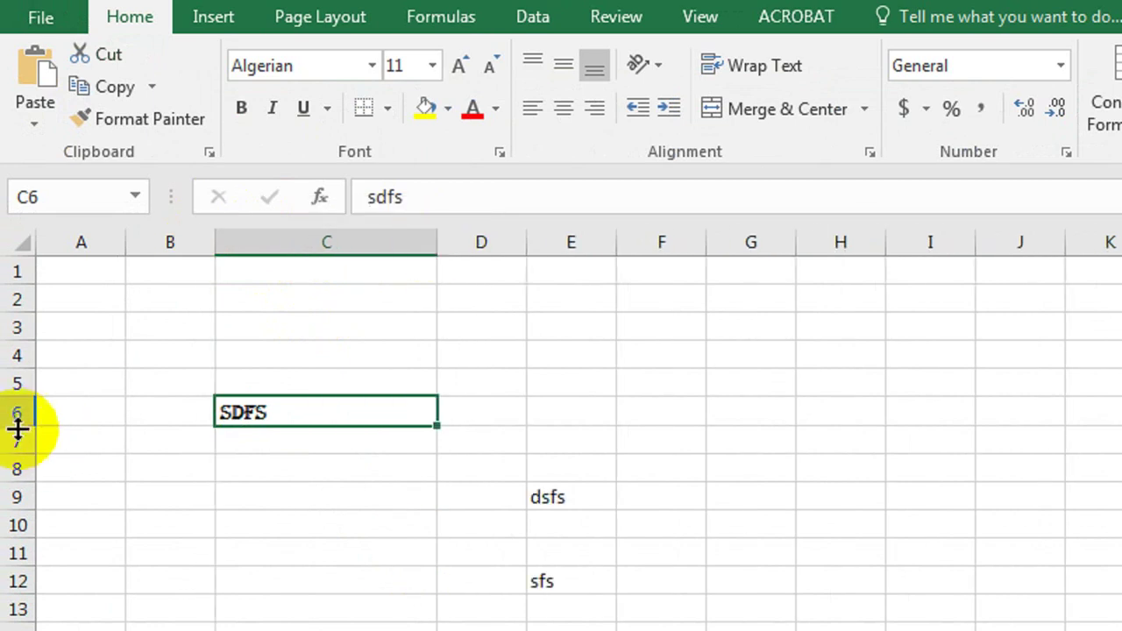
drag(18, 426, 19, 427)
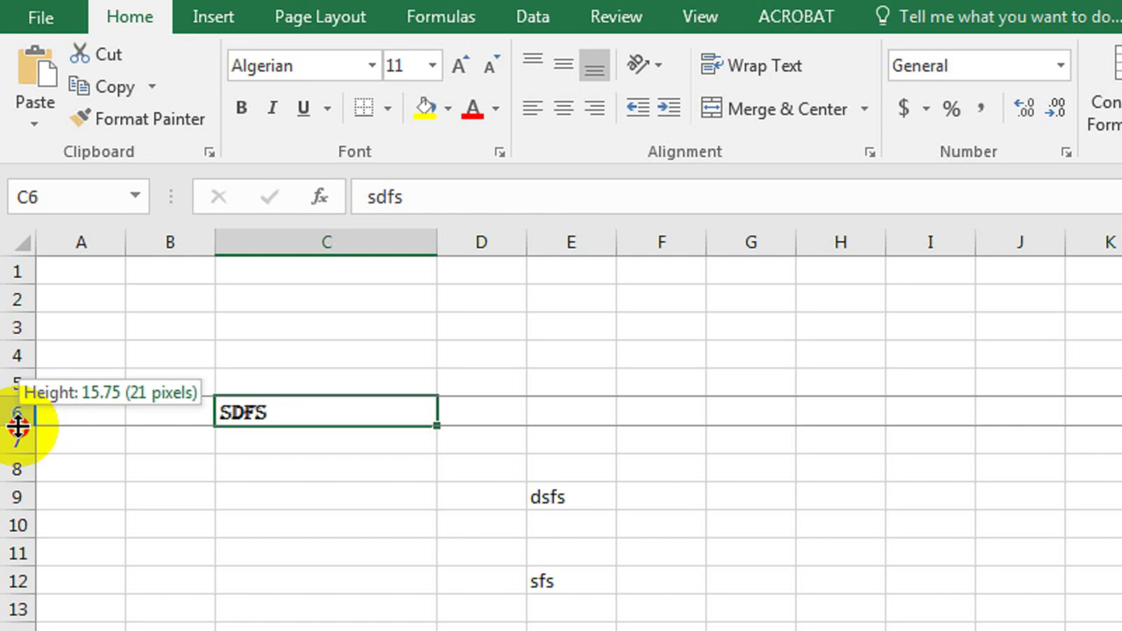
drag(19, 427, 10, 544)
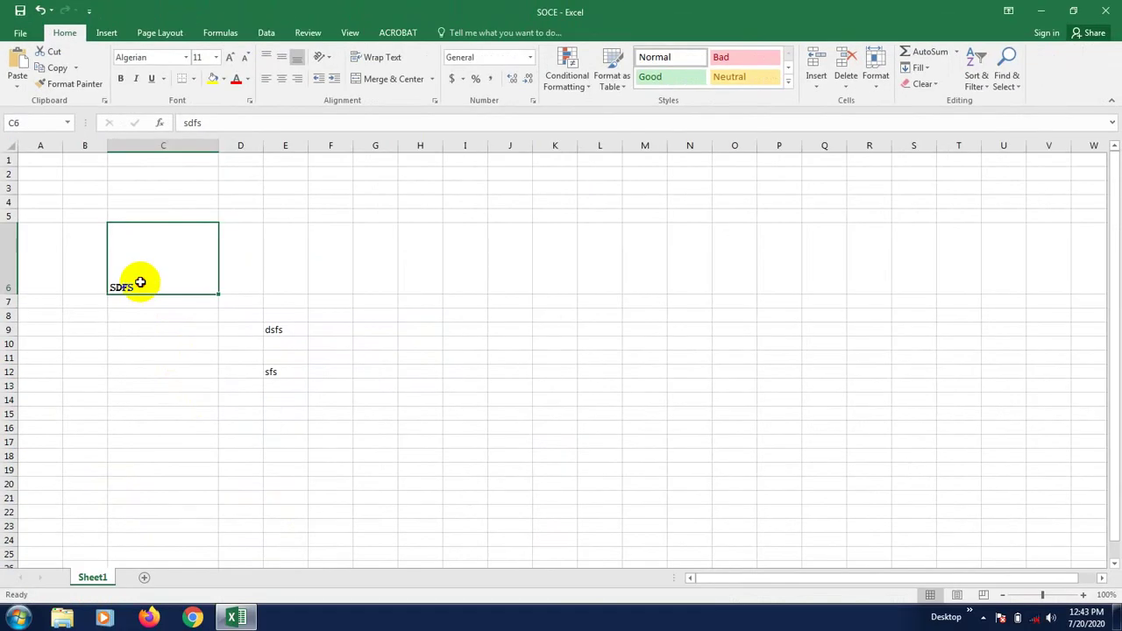
drag(287, 559, 288, 527)
click(299, 370)
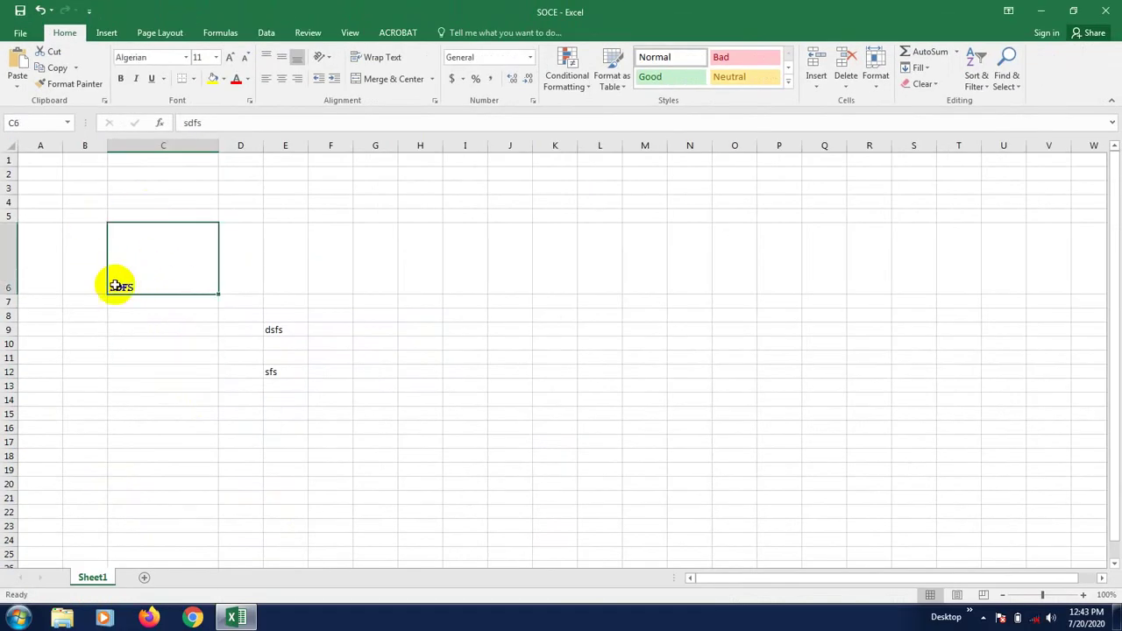
click(133, 369)
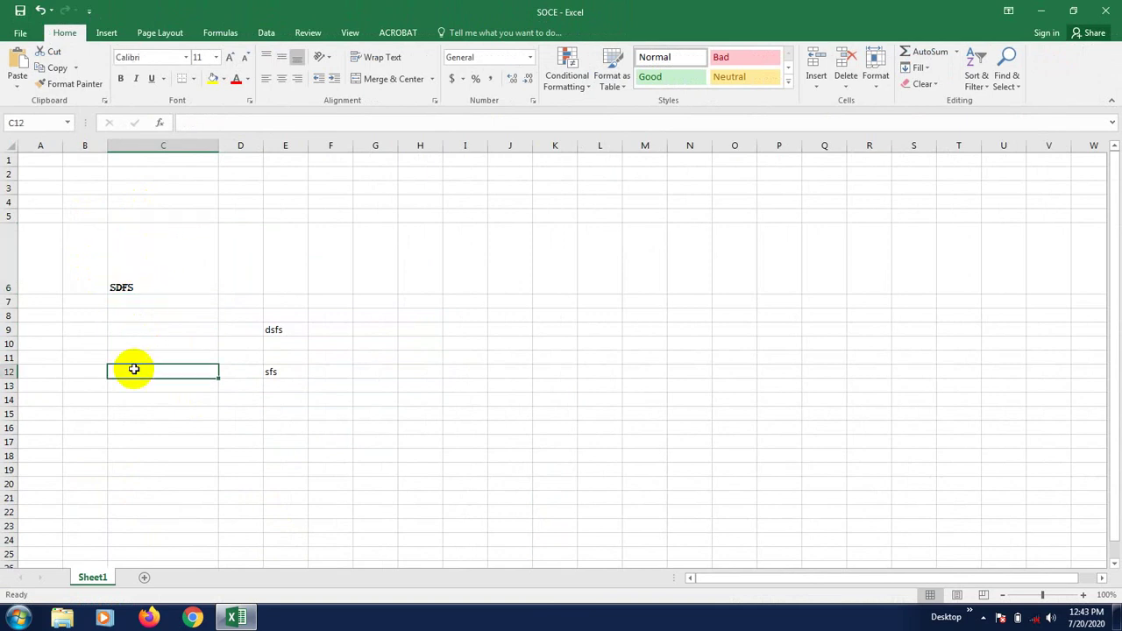
click(170, 240)
click(148, 357)
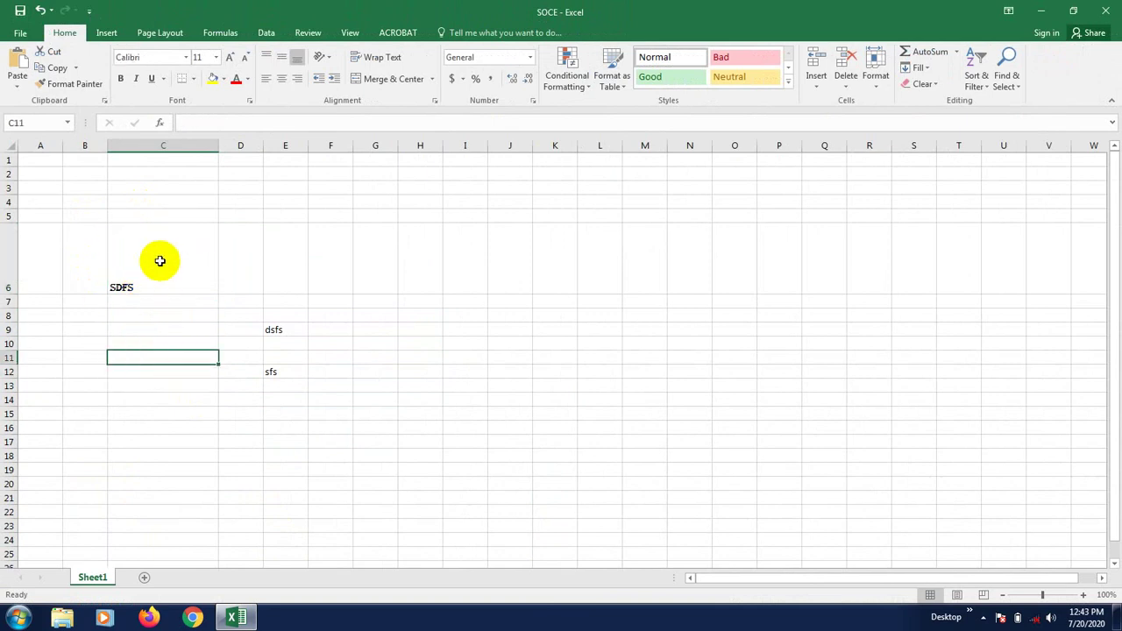
click(166, 258)
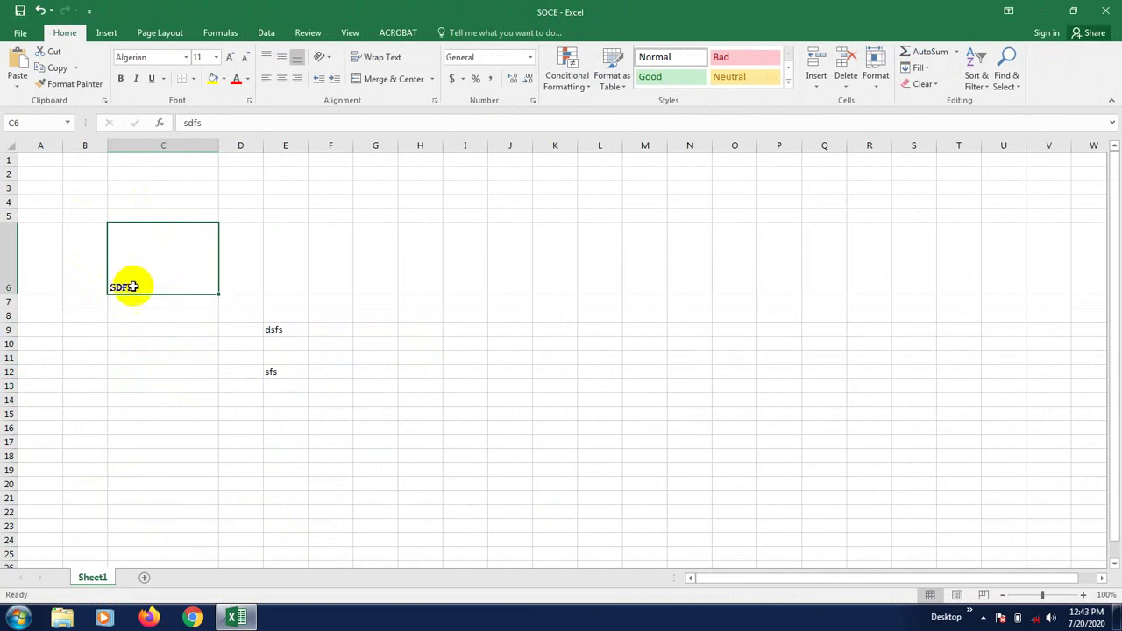
click(150, 368)
- Try the bold and italic formatting on the text in cell C6
click(155, 243)
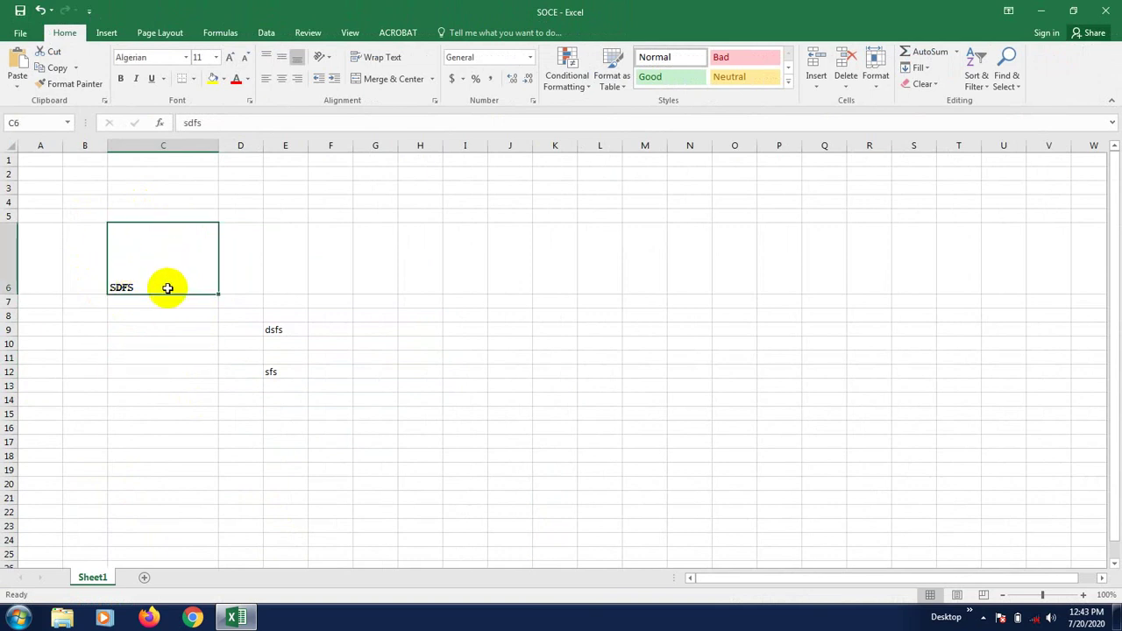
click(123, 80)
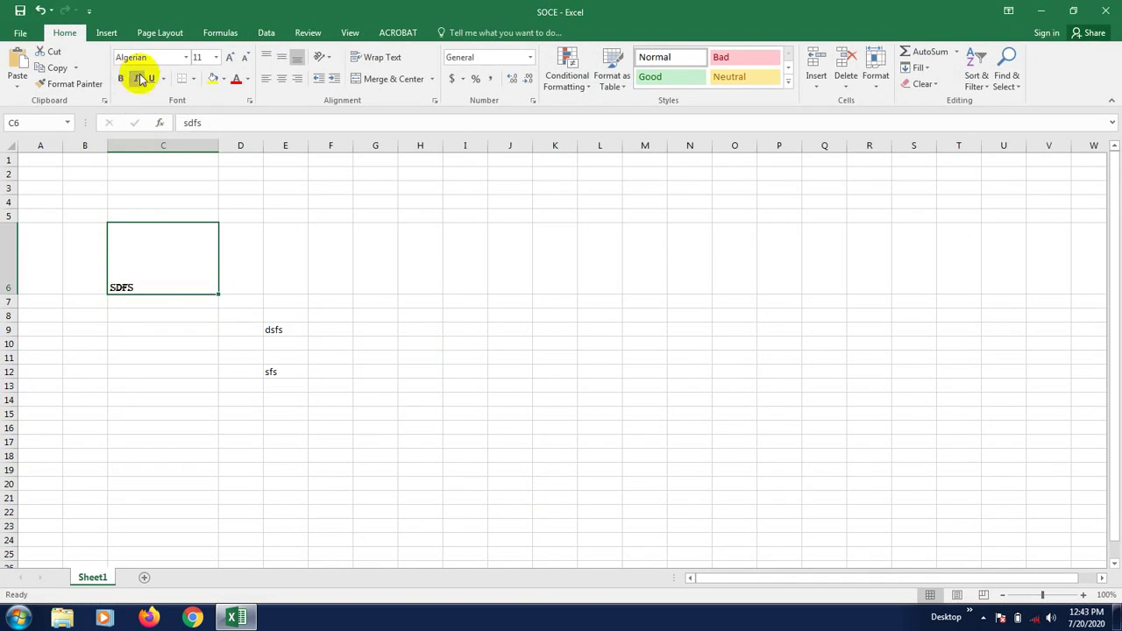
click(140, 79)
click(141, 79)
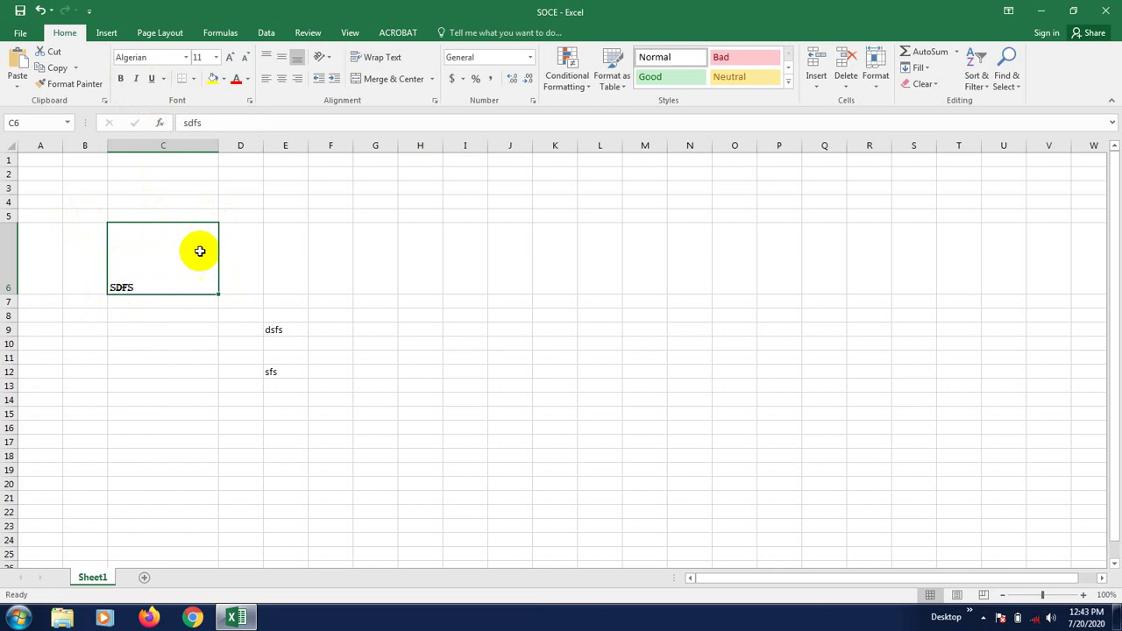
- Apply All Borders to cell C6
click(193, 78)
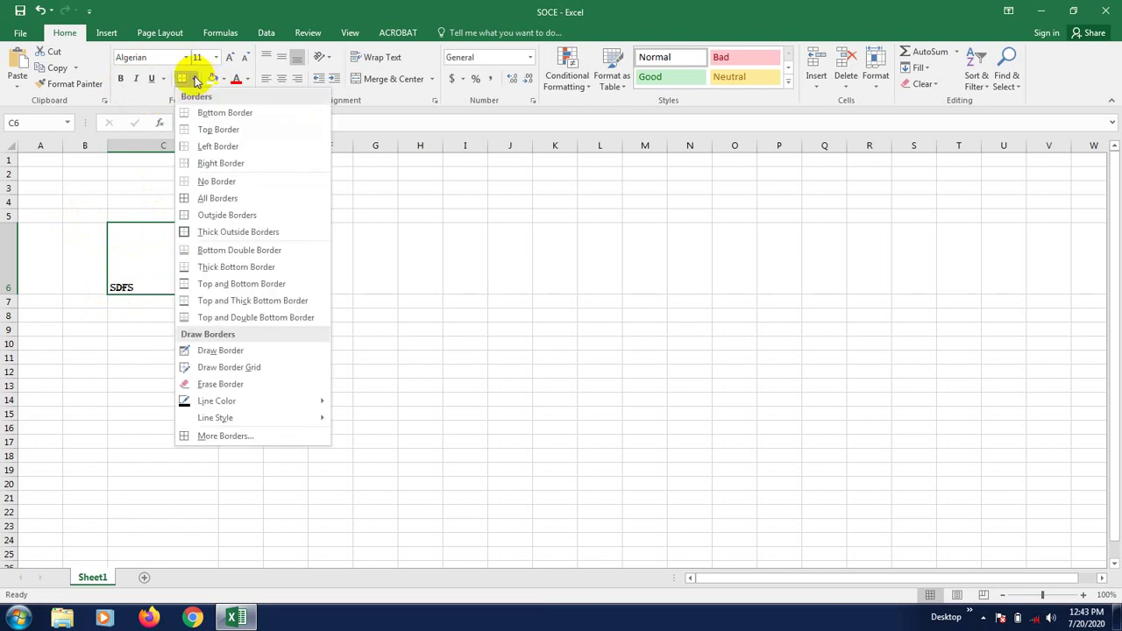
click(216, 200)
click(140, 371)
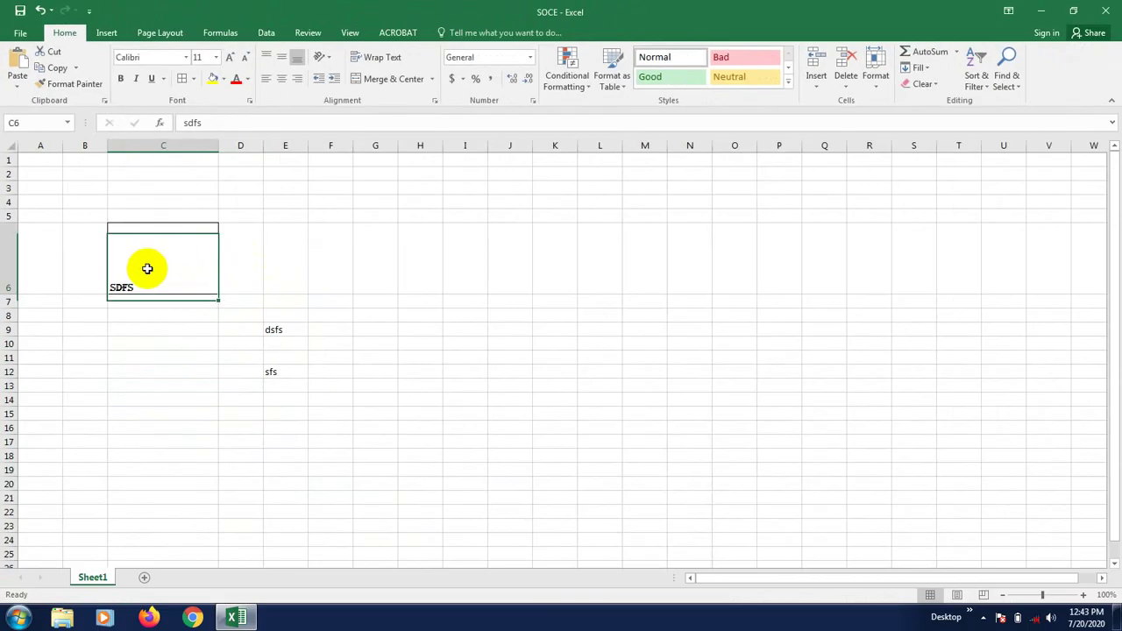
- Apply Thick Outside Borders to cell C6 and select an empty cell to check the outline
click(294, 337)
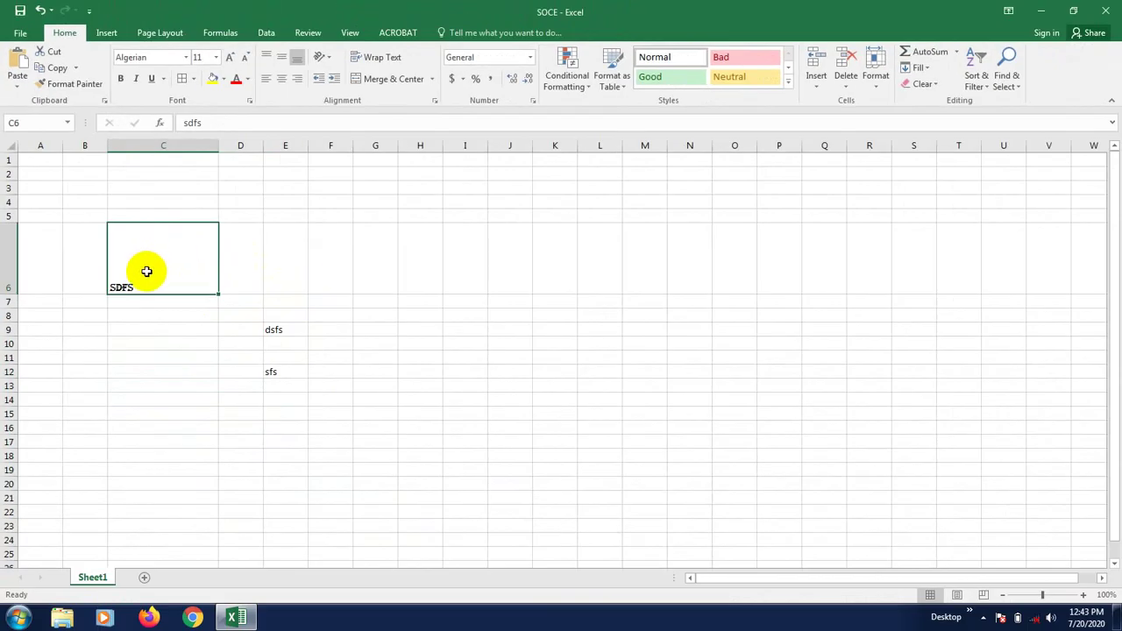
click(193, 78)
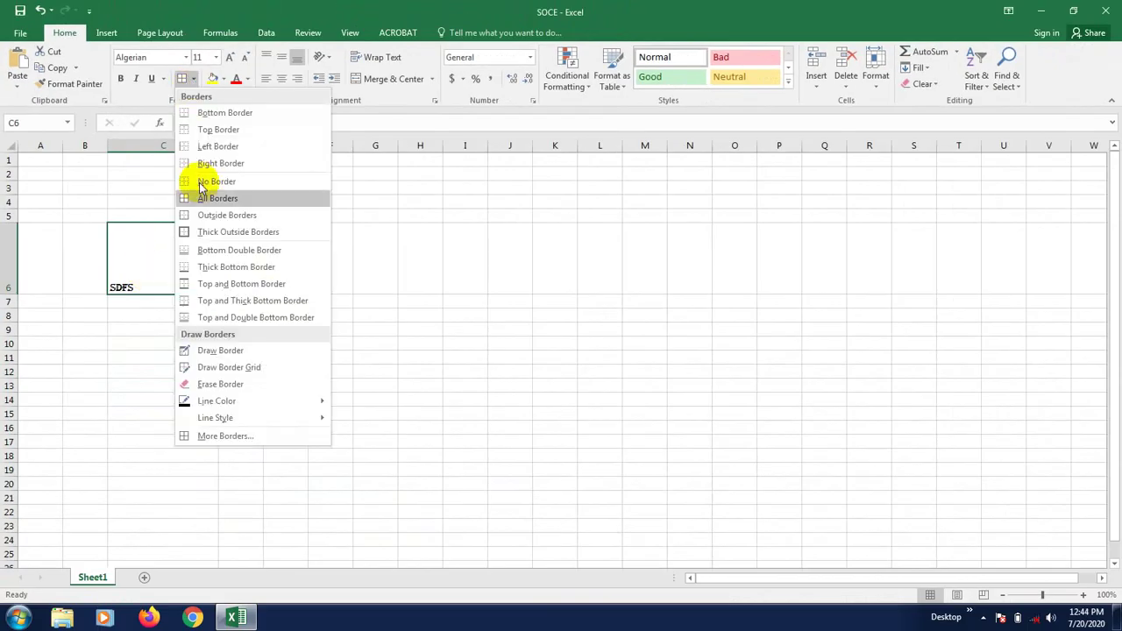
click(221, 232)
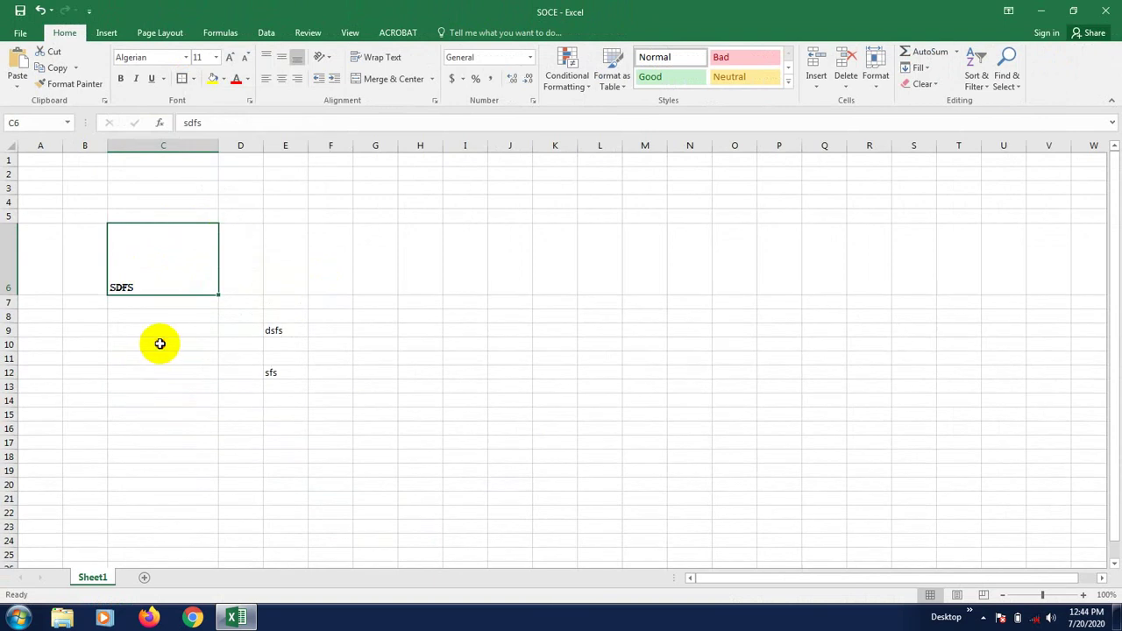
click(159, 343)
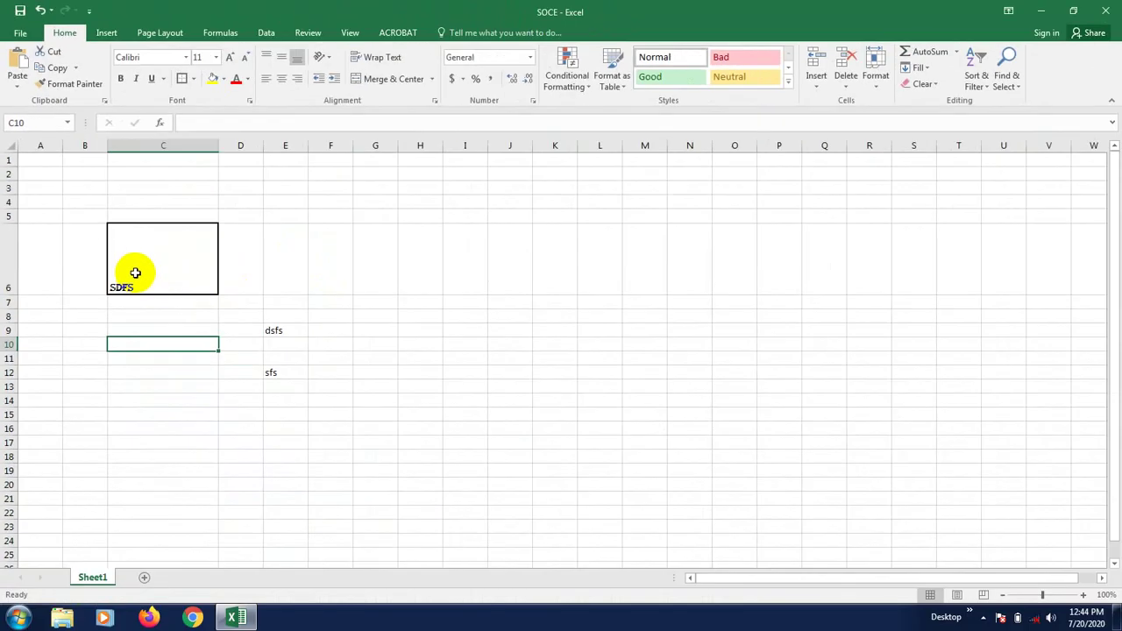
- Remove the thick outline from cell C6 with No Border and select an empty cell to check it
click(135, 273)
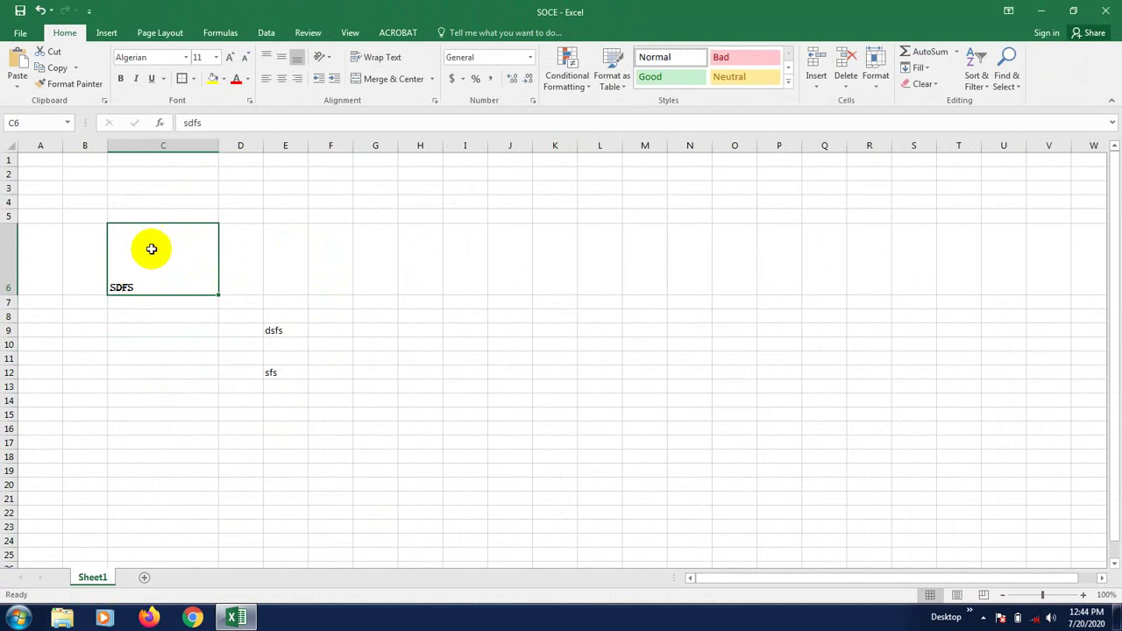
click(193, 79)
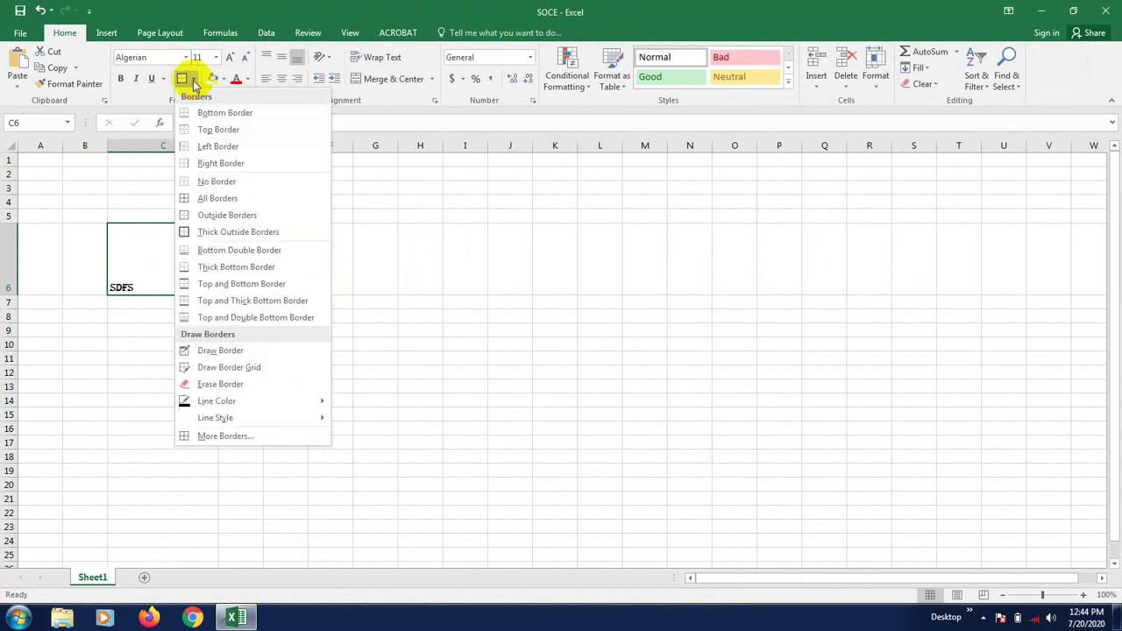
click(215, 182)
click(175, 373)
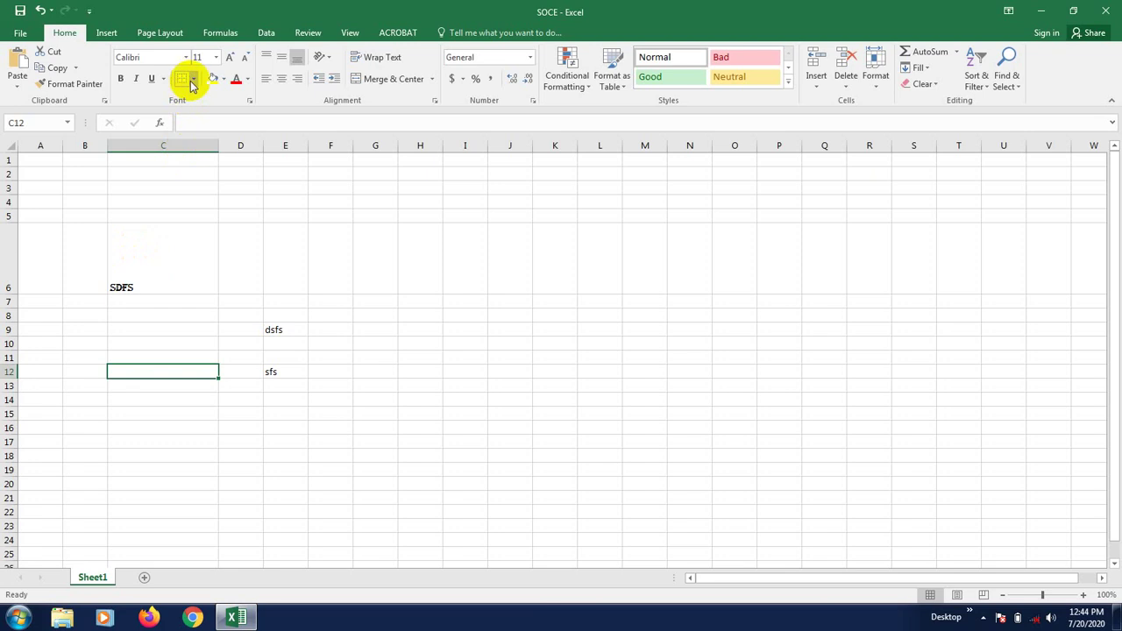
- Apply only a Right Border to cell C6 and select empty cells below it to check the line
click(156, 289)
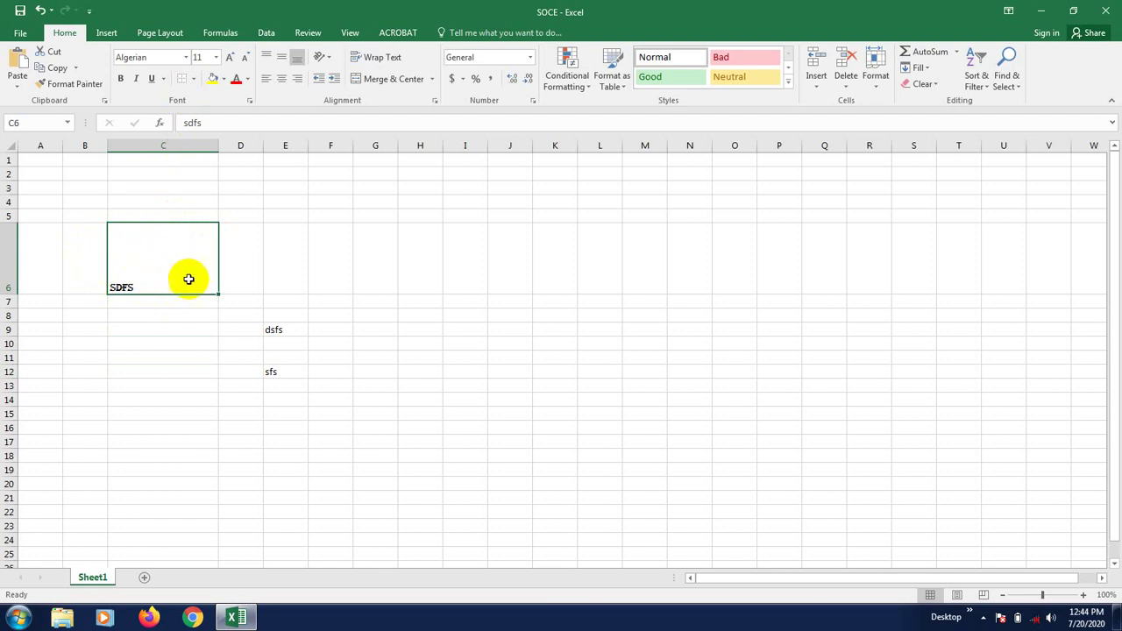
click(194, 79)
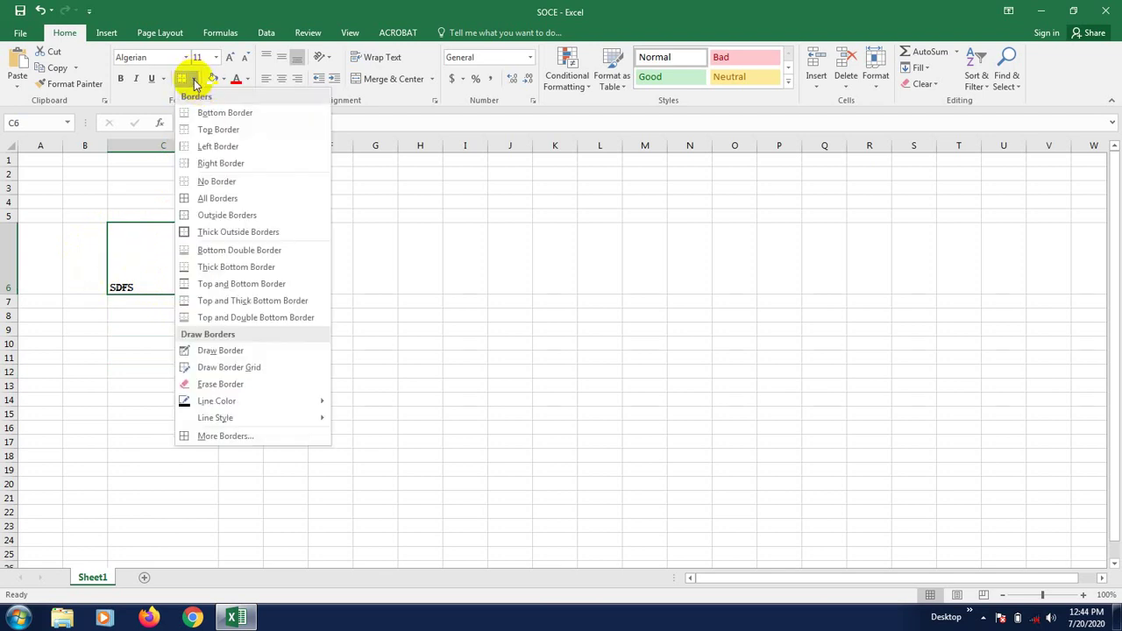
click(221, 164)
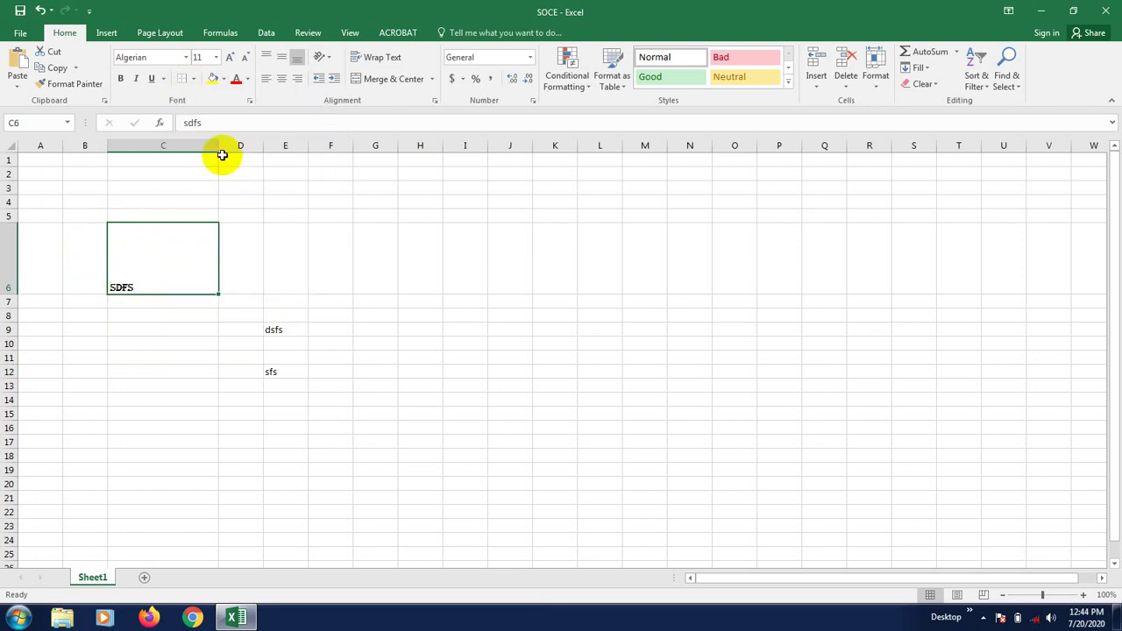
click(210, 301)
click(160, 371)
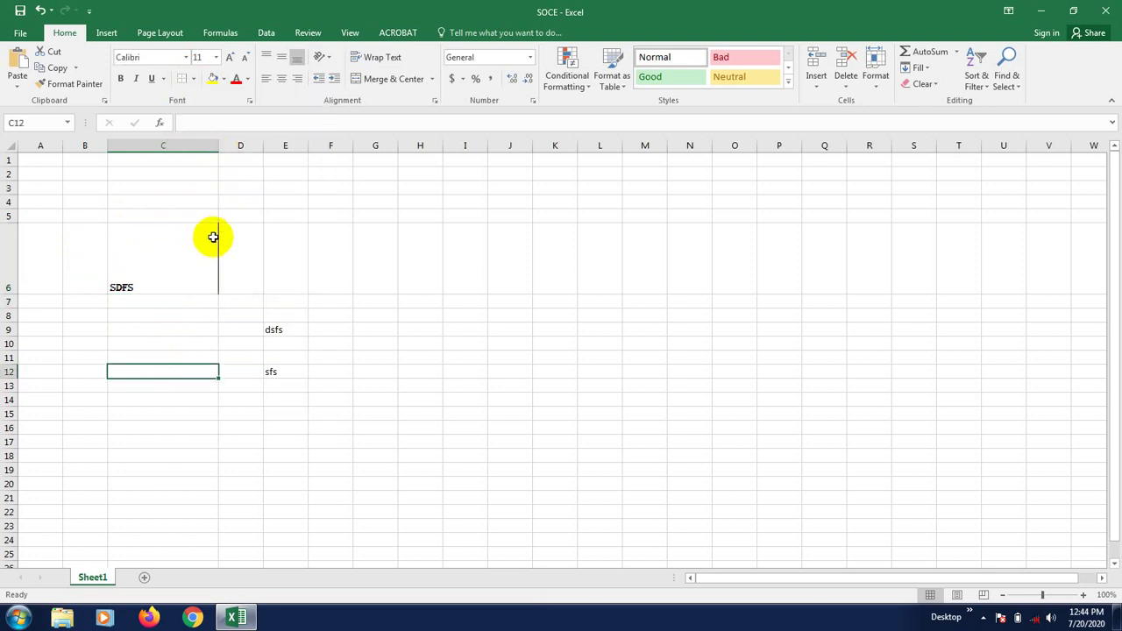
click(213, 237)
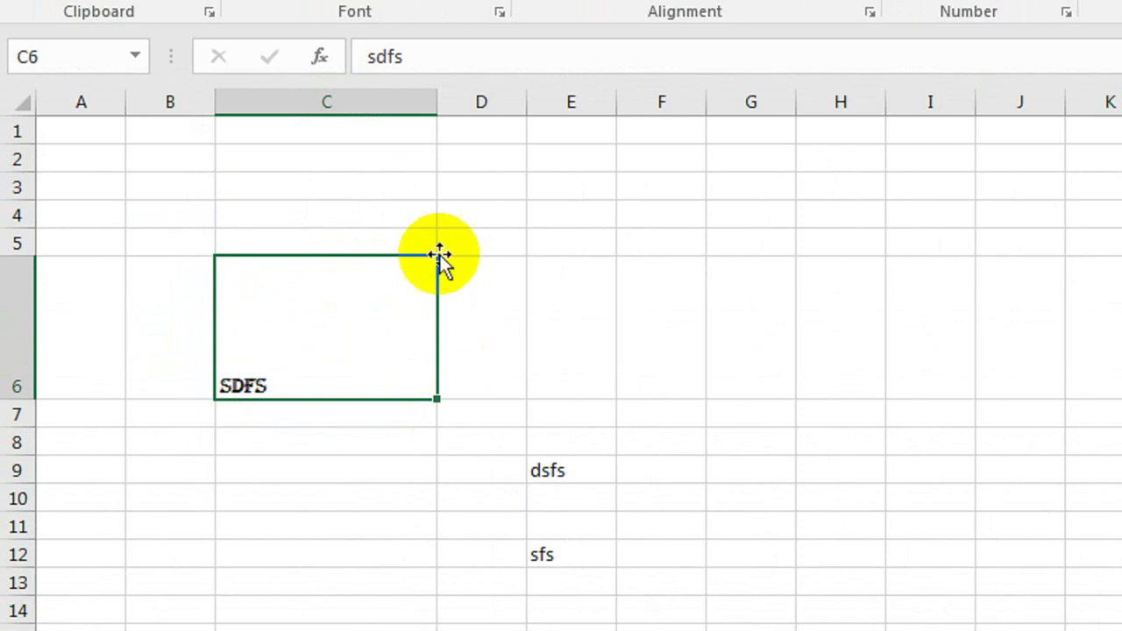
click(401, 464)
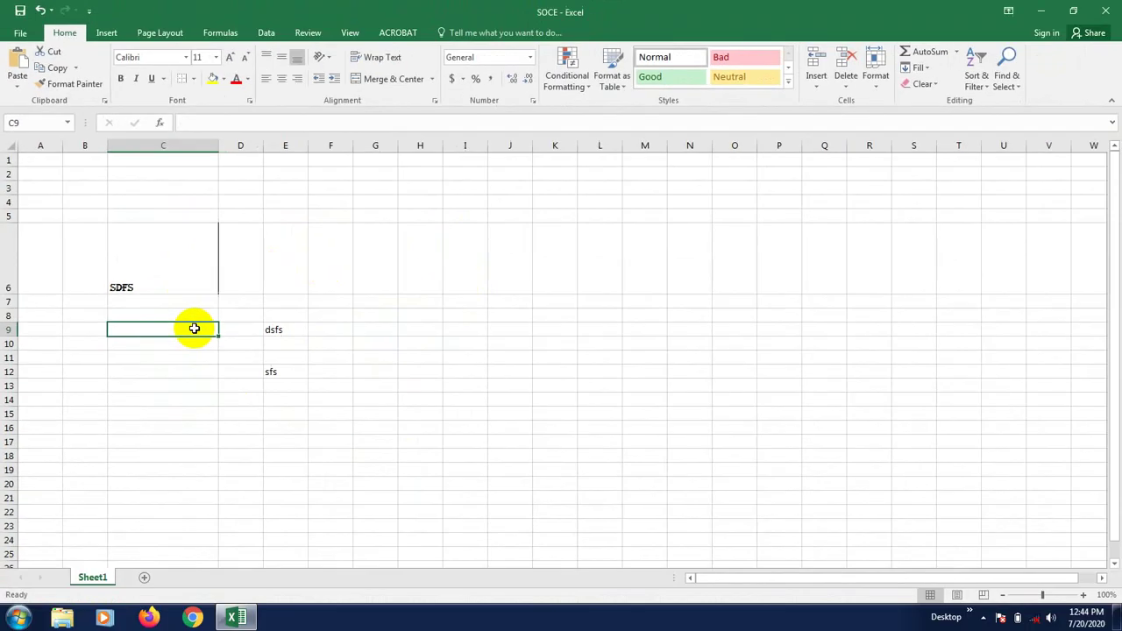
click(175, 426)
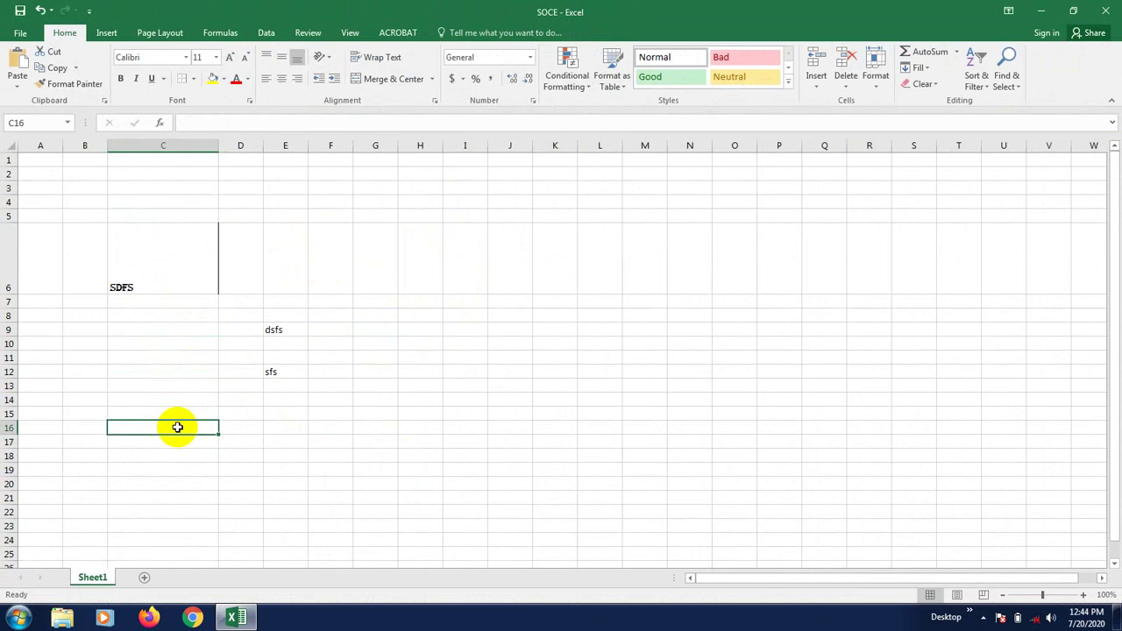
- Try the horizontal alignments on cell C6, then center its text horizontally and middle-align it vertically
click(156, 278)
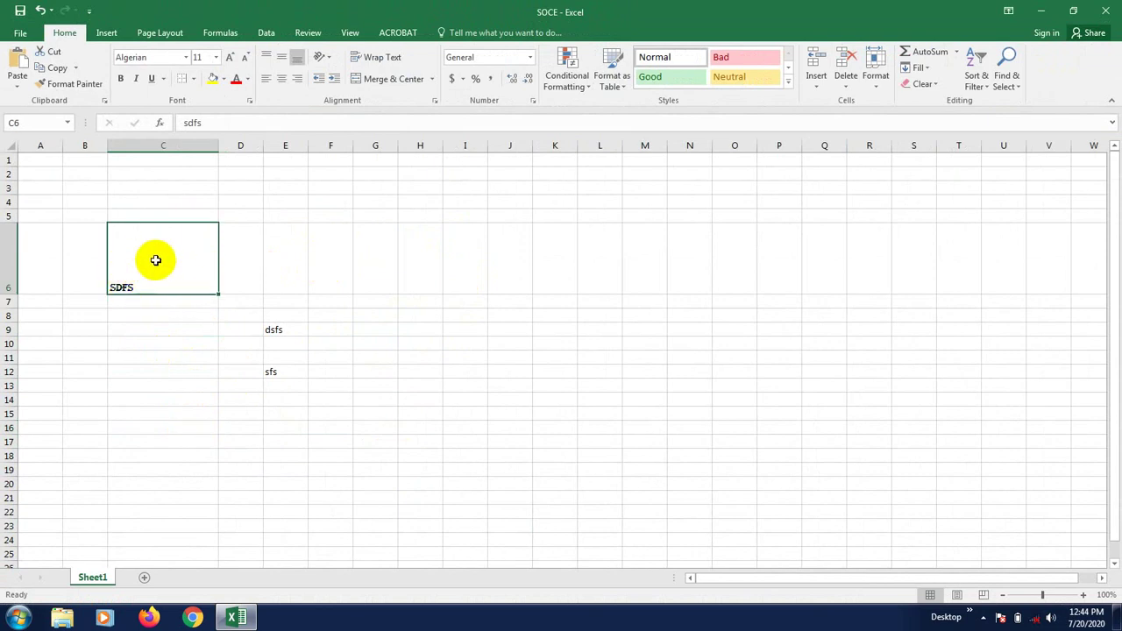
click(266, 81)
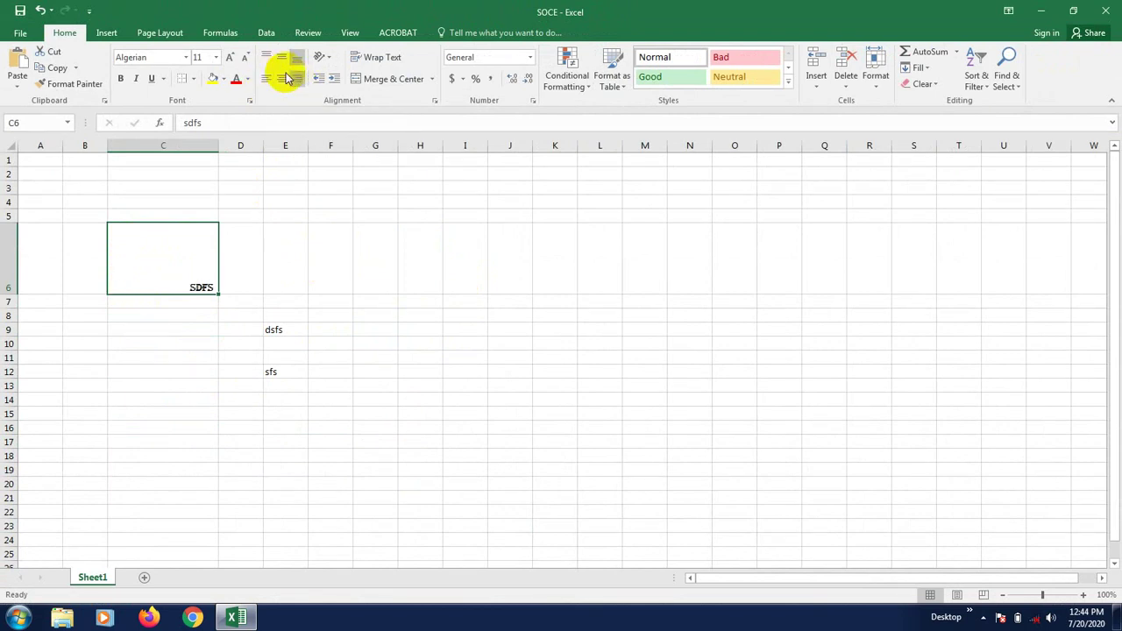
click(281, 80)
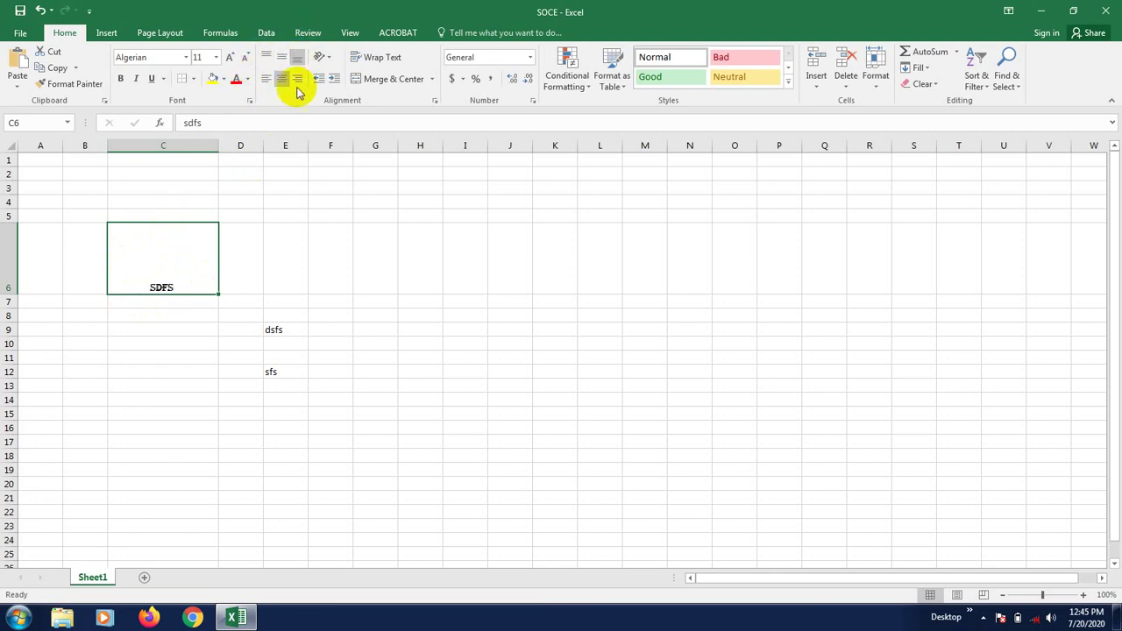
click(280, 58)
click(148, 401)
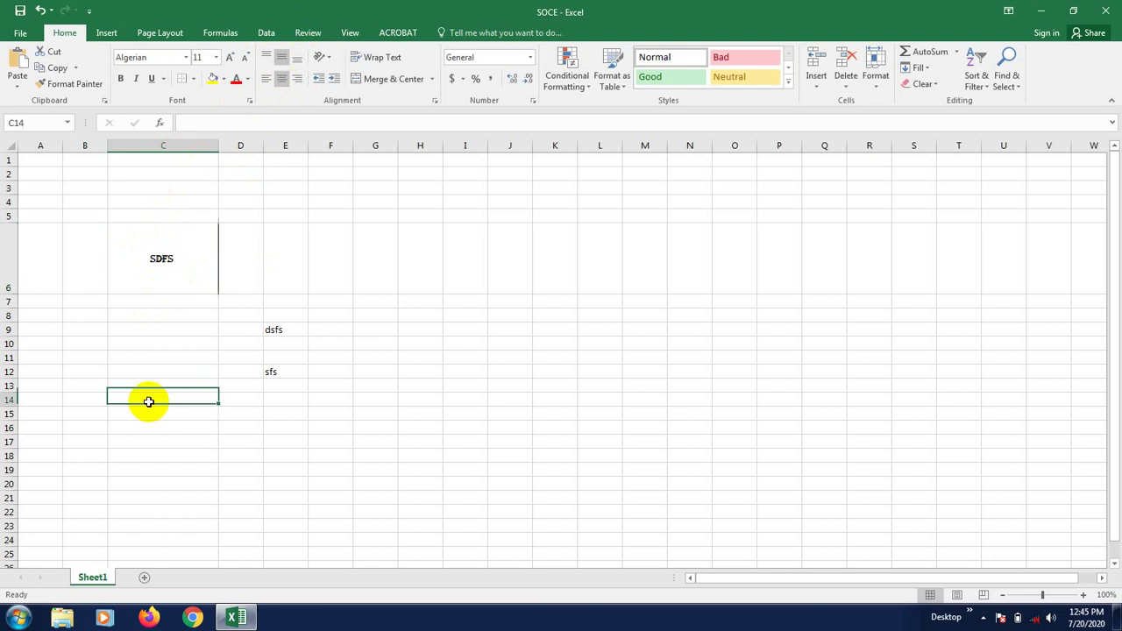
click(156, 277)
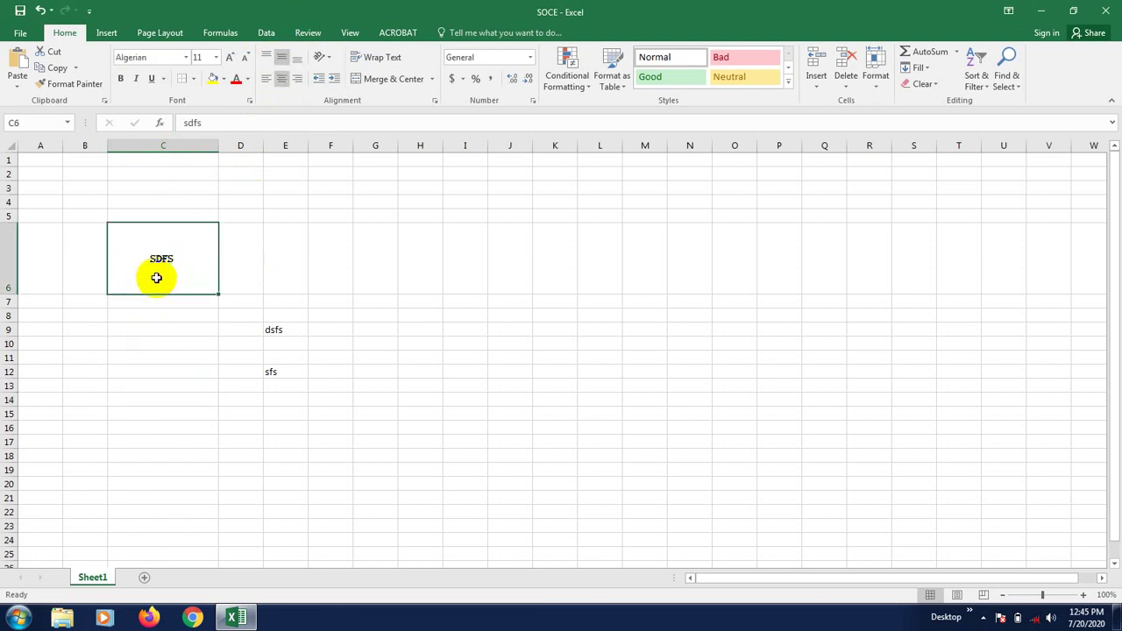
click(155, 381)
click(173, 262)
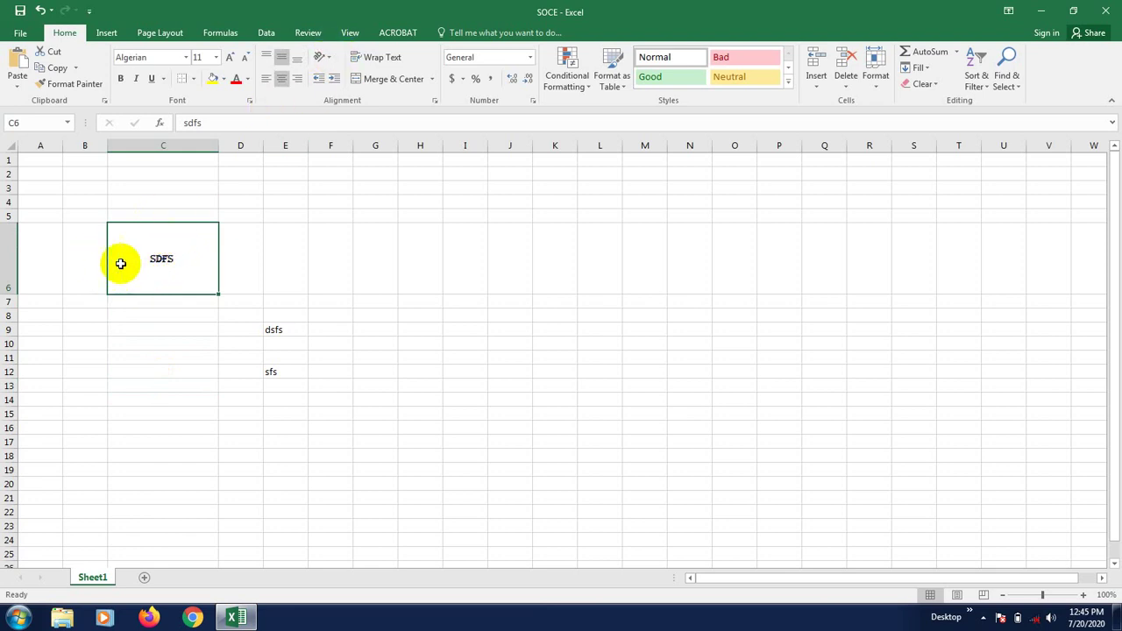
- Try the Angle Counterclockwise and Angle Clockwise orientations on the text in cell C6
click(330, 59)
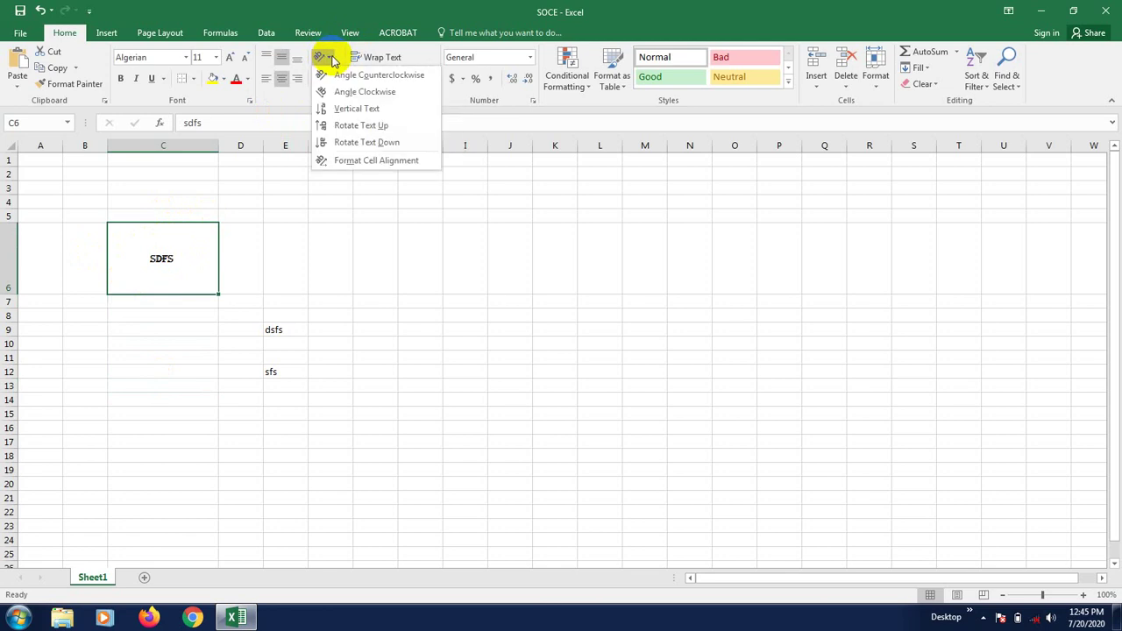
click(341, 77)
click(187, 342)
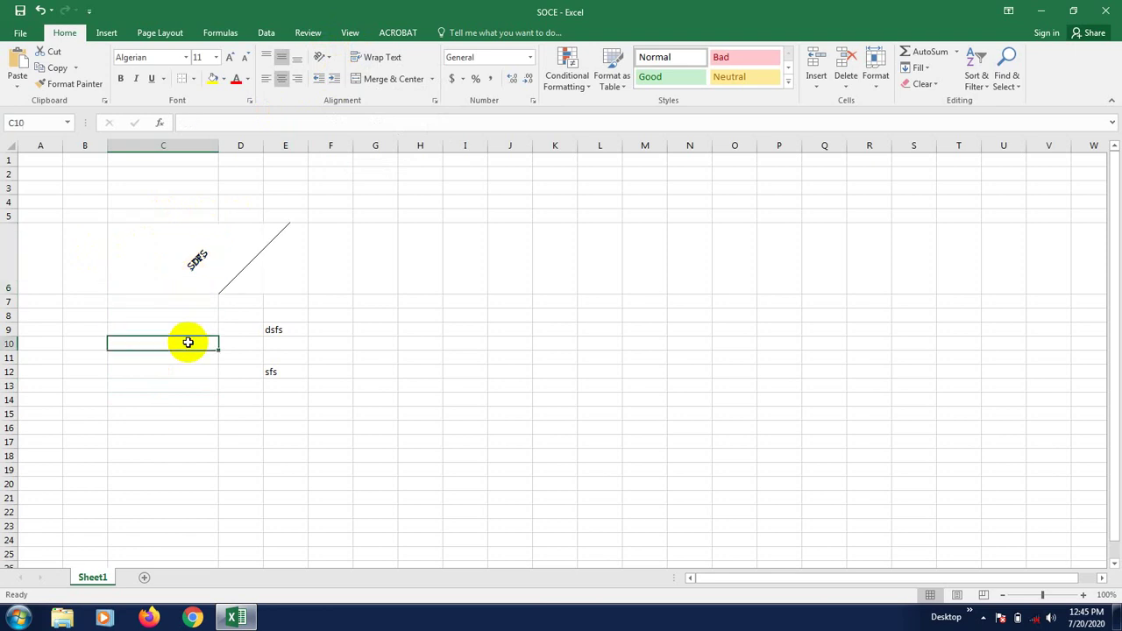
click(186, 267)
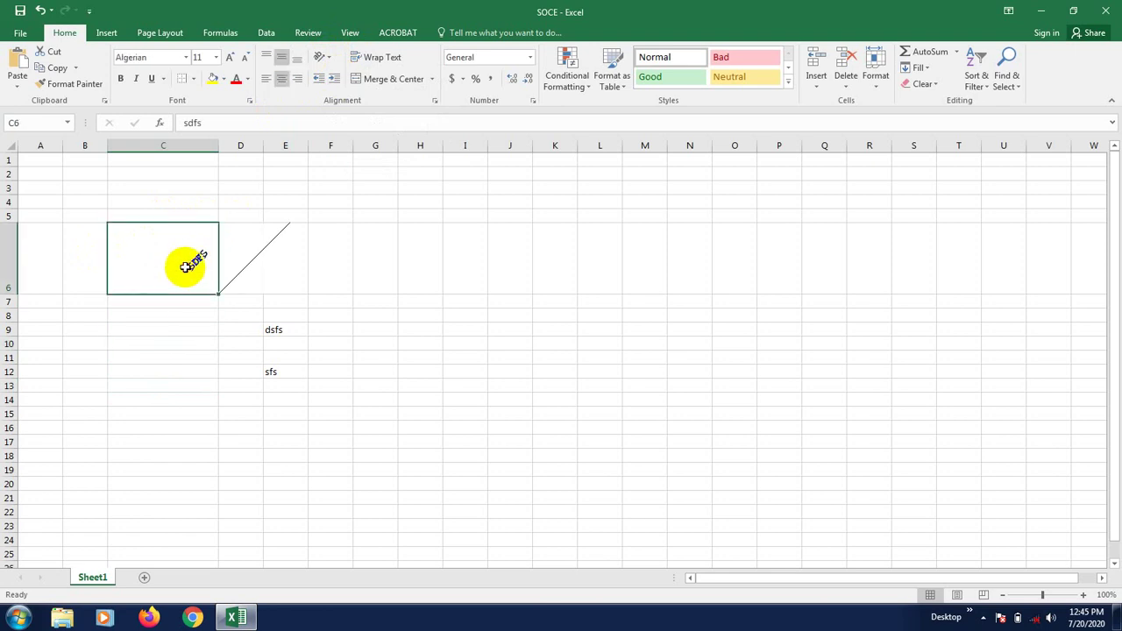
click(333, 61)
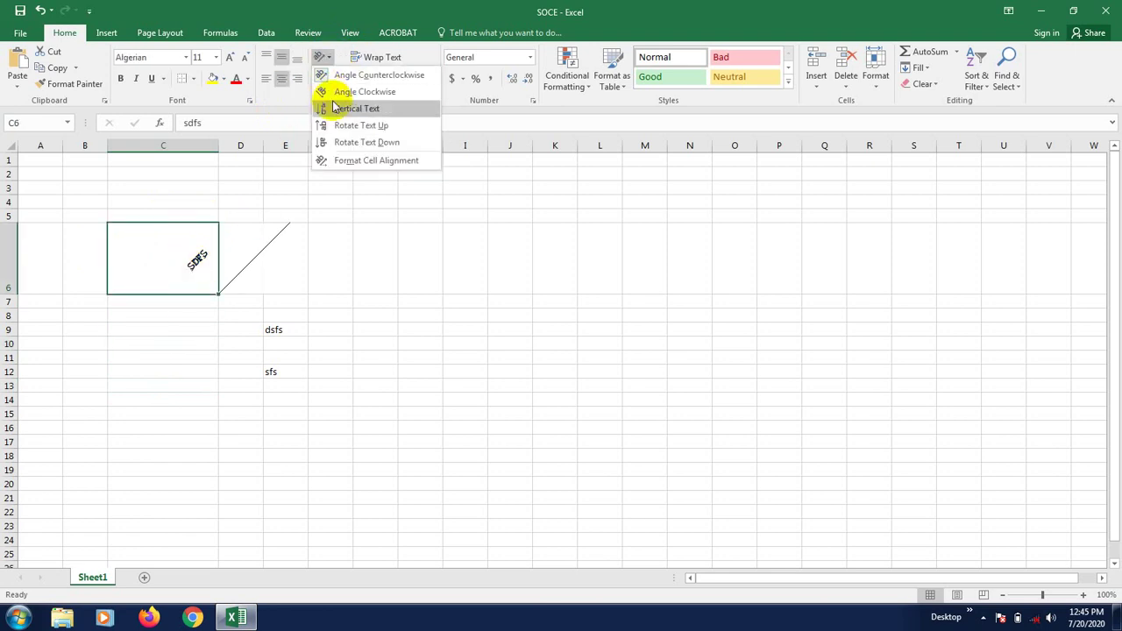
click(336, 92)
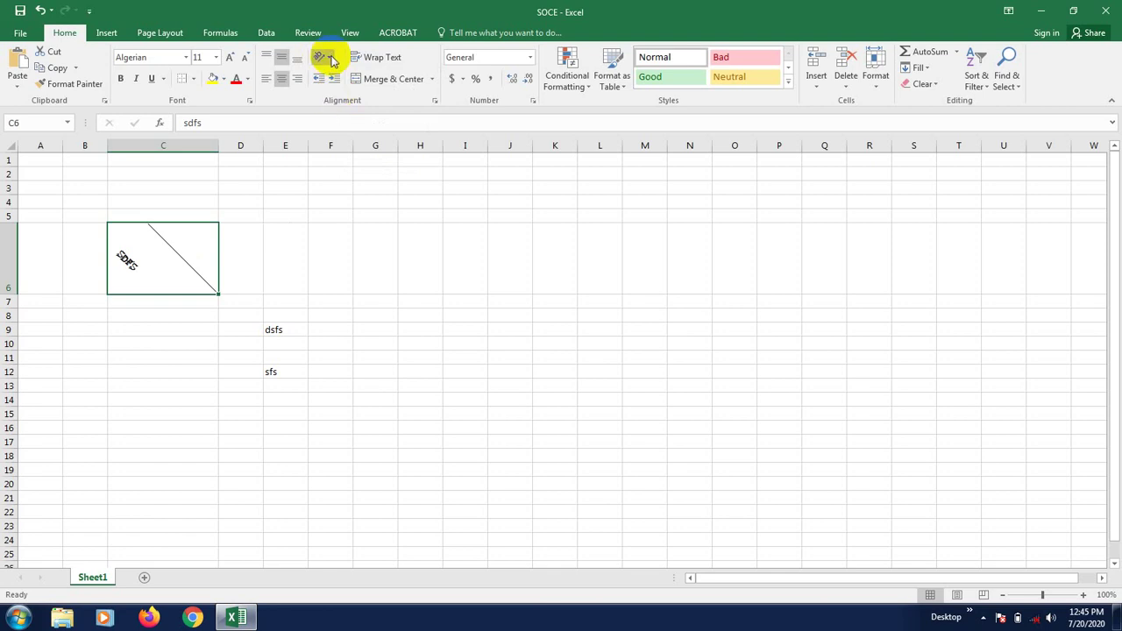
- Try the Vertical Text orientation on cell C6, then set it to Rotate Text Up
click(323, 57)
click(341, 113)
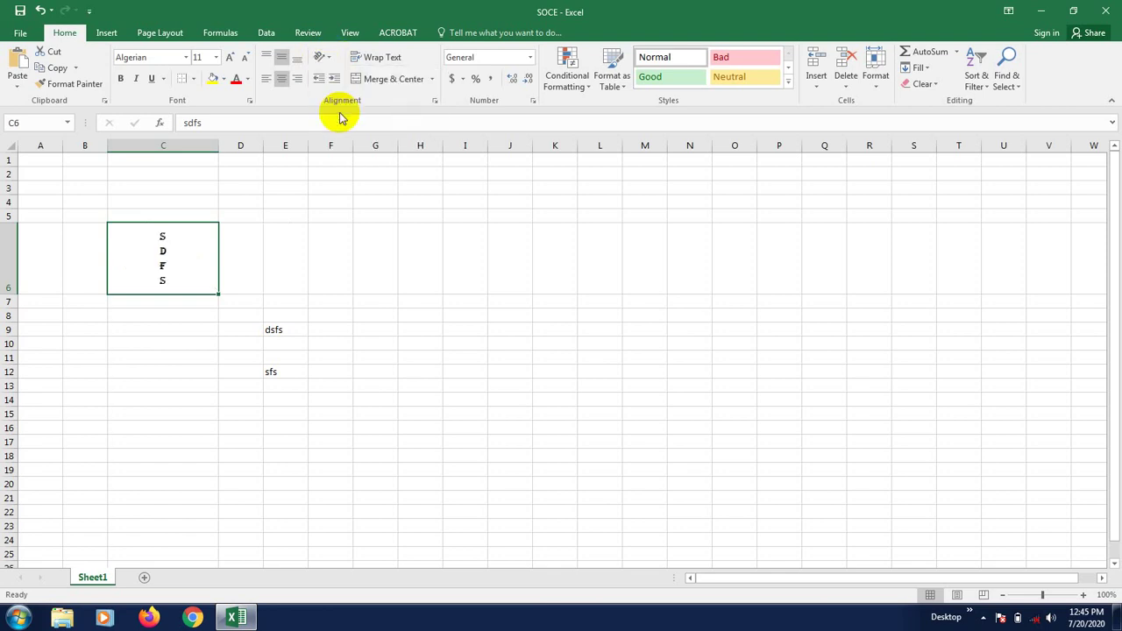
click(324, 56)
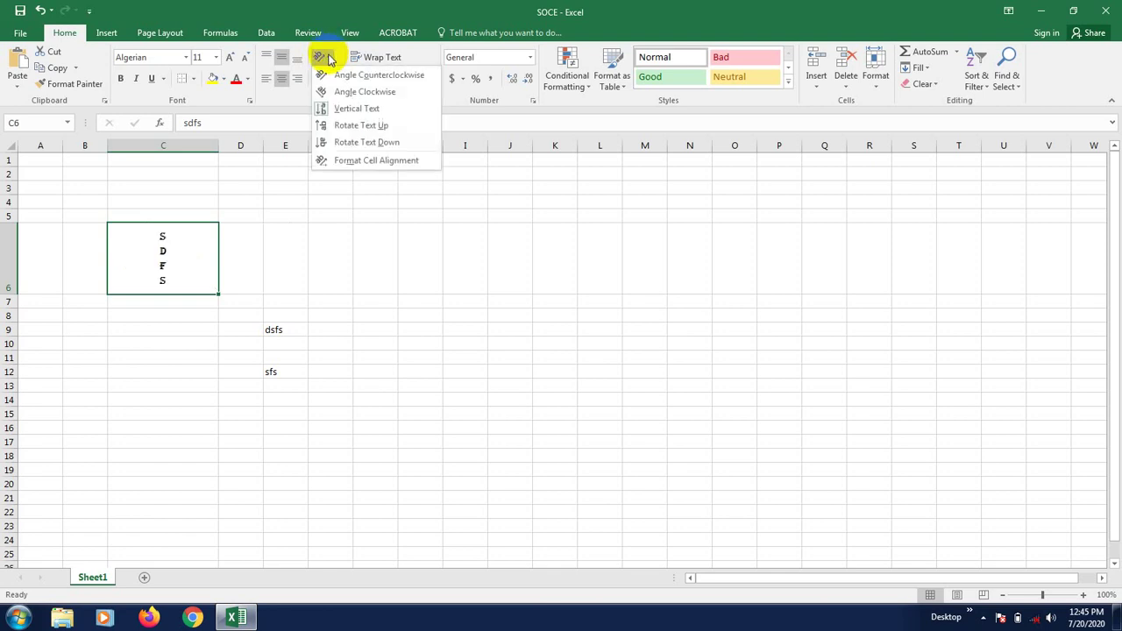
click(355, 125)
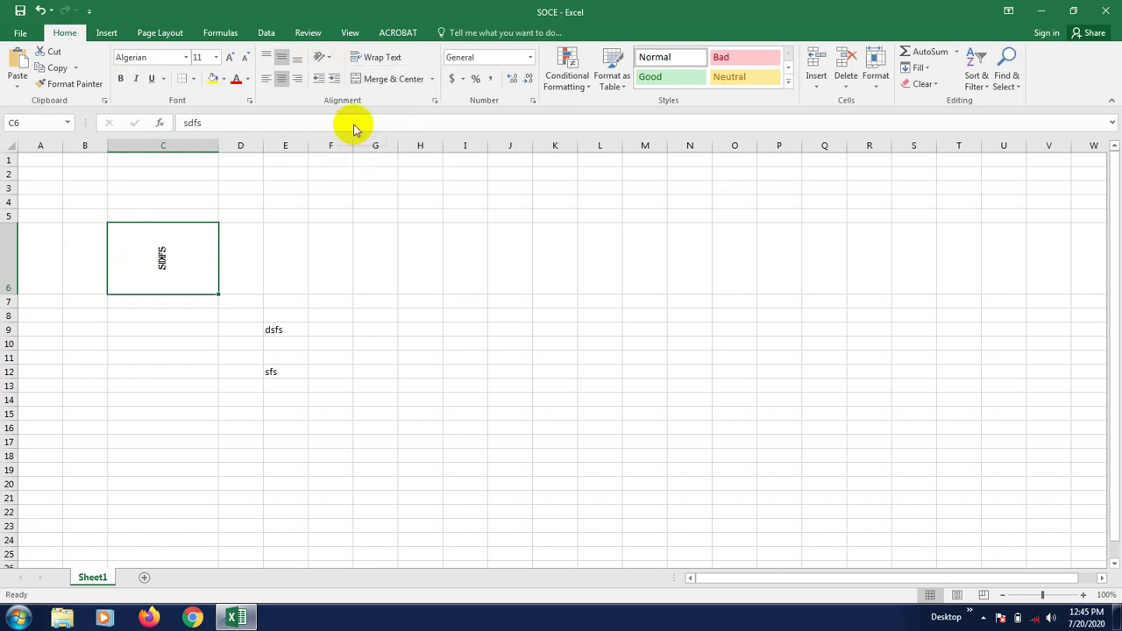
- Examine the Format Cells alignment settings for cell C6 and close the dialog without changes
click(321, 56)
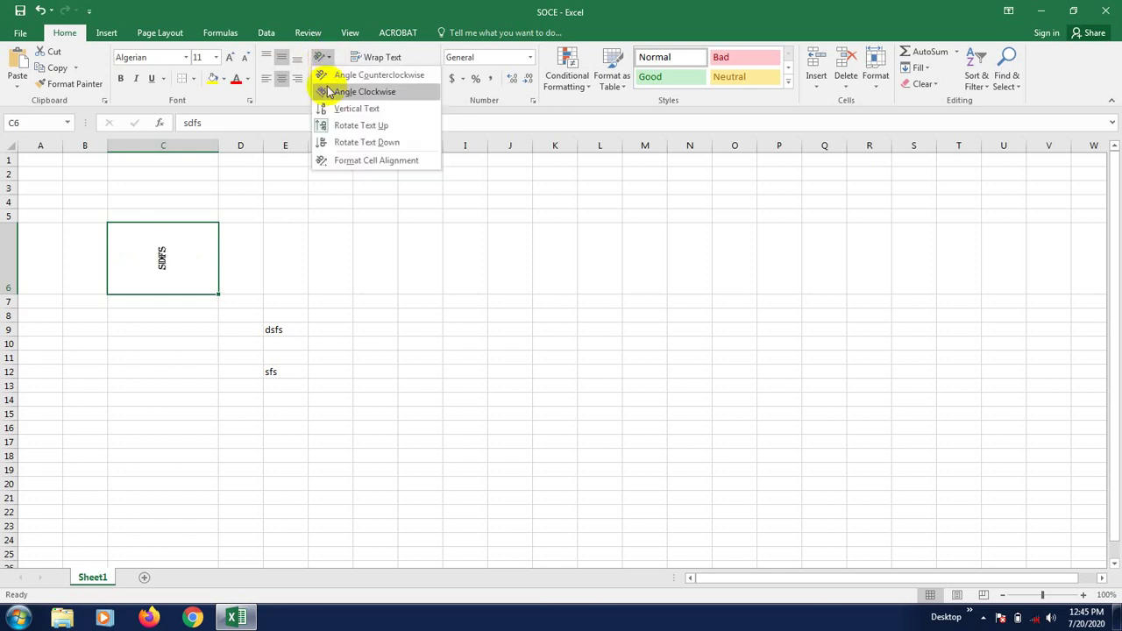
click(346, 163)
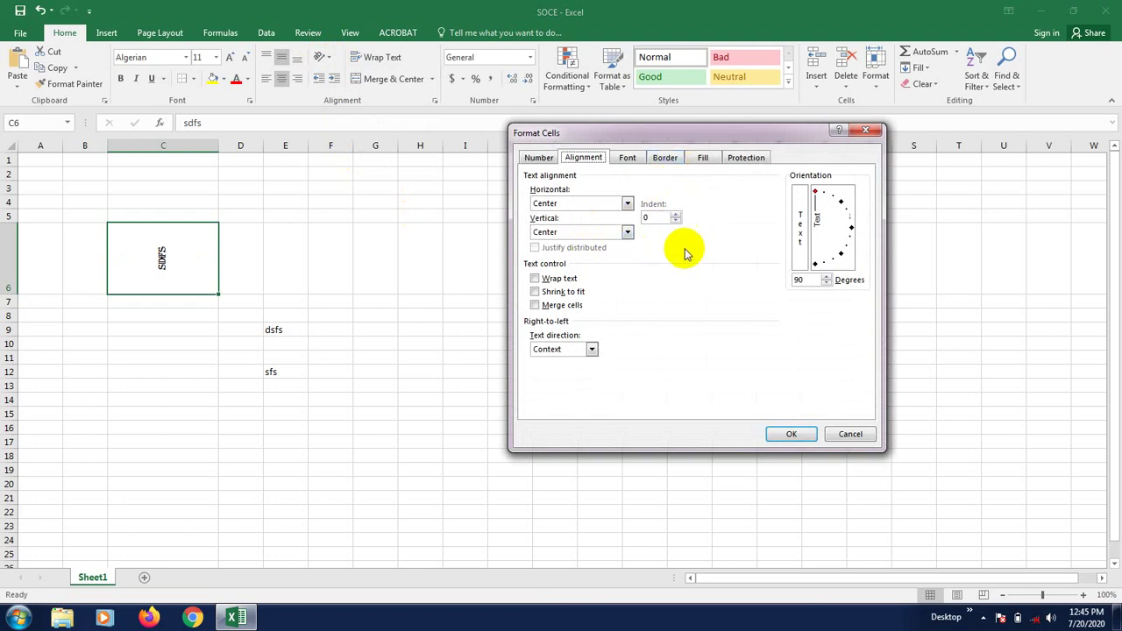
drag(699, 143, 646, 146)
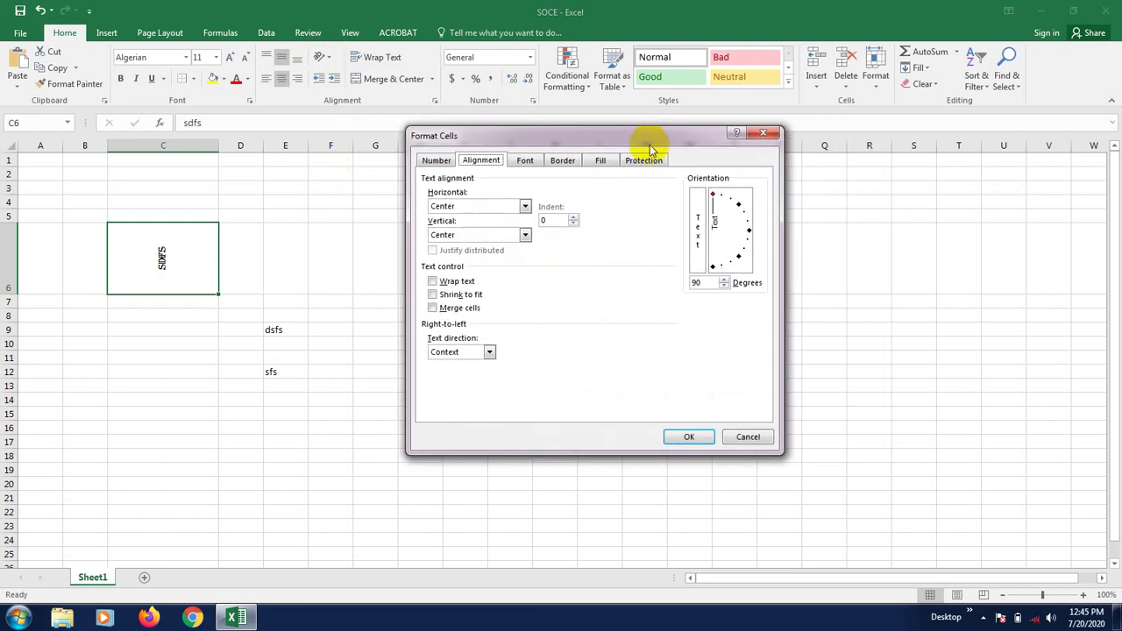
click(761, 134)
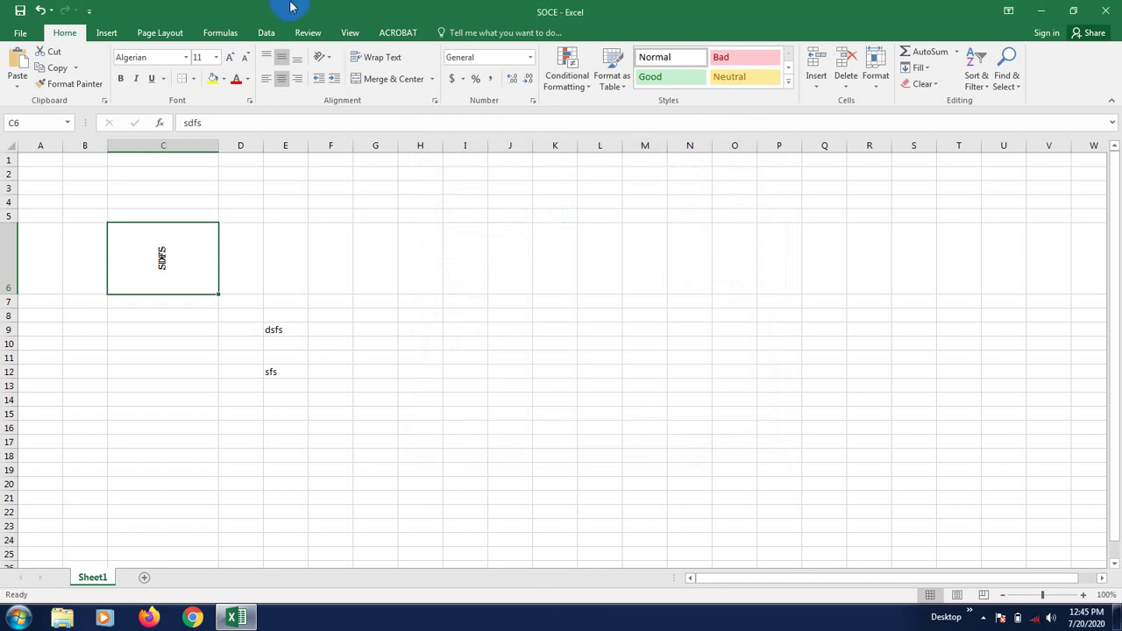
click(354, 360)
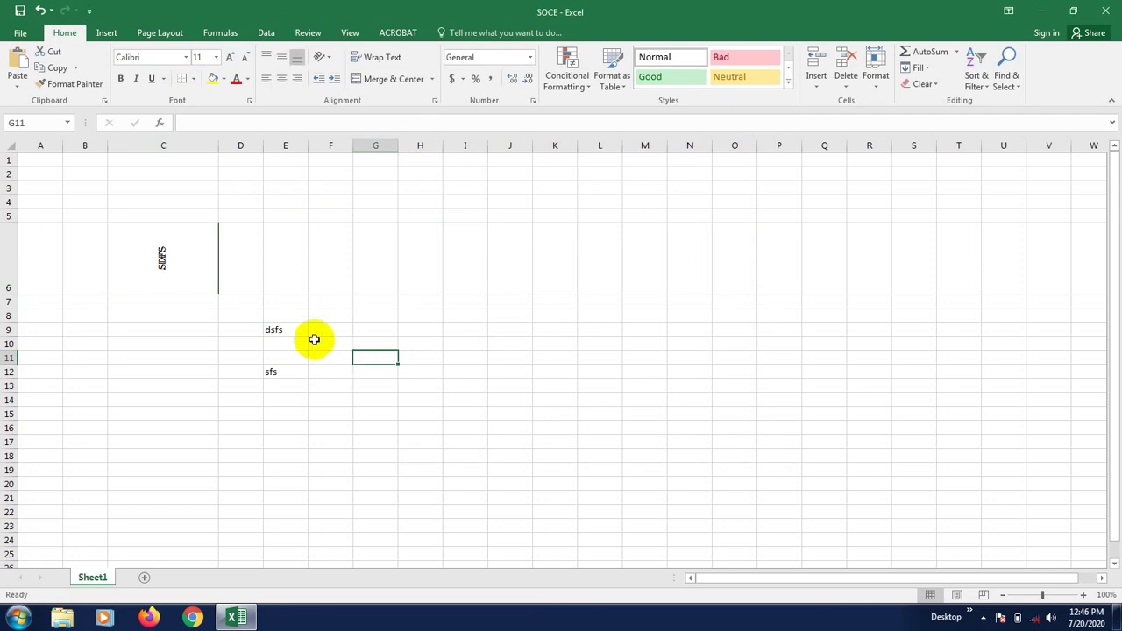
click(168, 251)
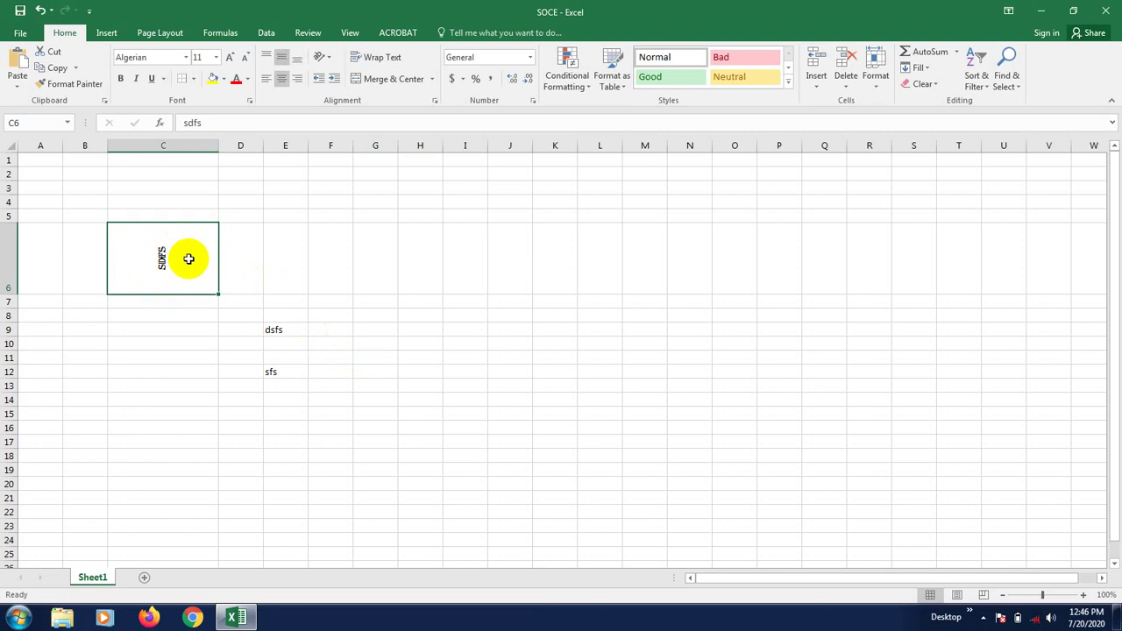
click(188, 358)
click(180, 384)
click(295, 314)
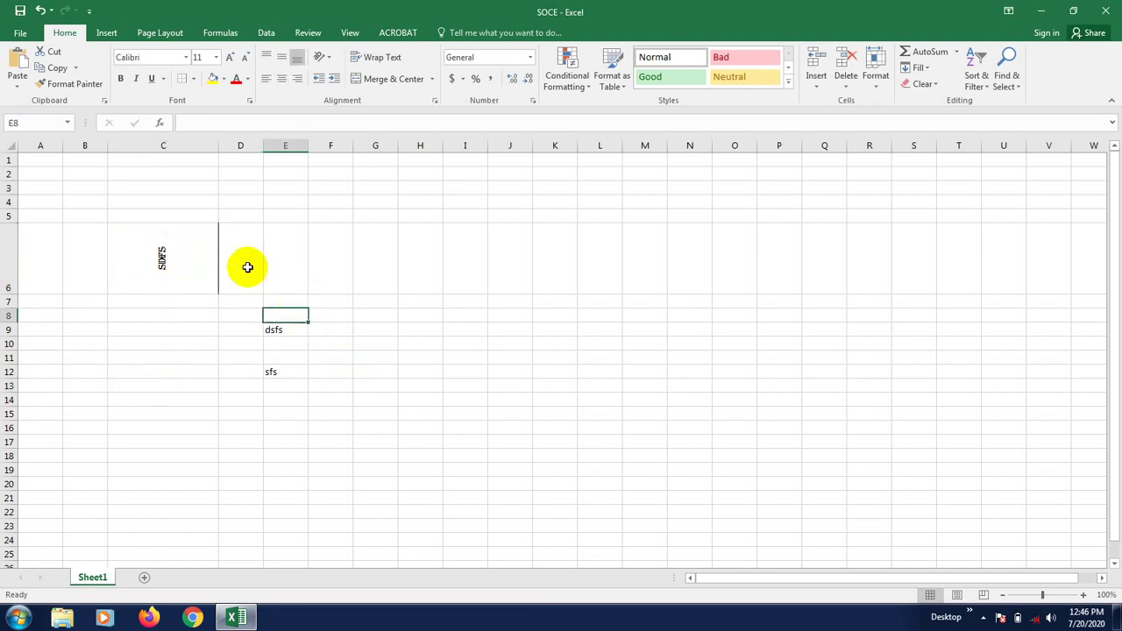
click(149, 261)
click(123, 331)
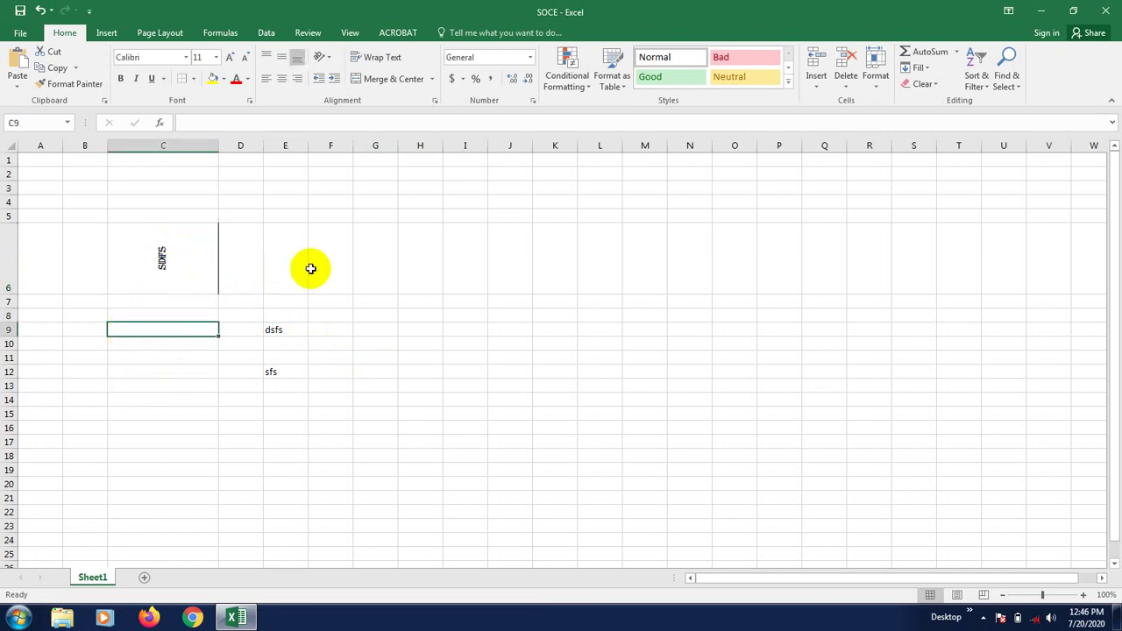
- Select the range C6:F6 and review the Merge & Center options without applying one
drag(310, 268, 201, 257)
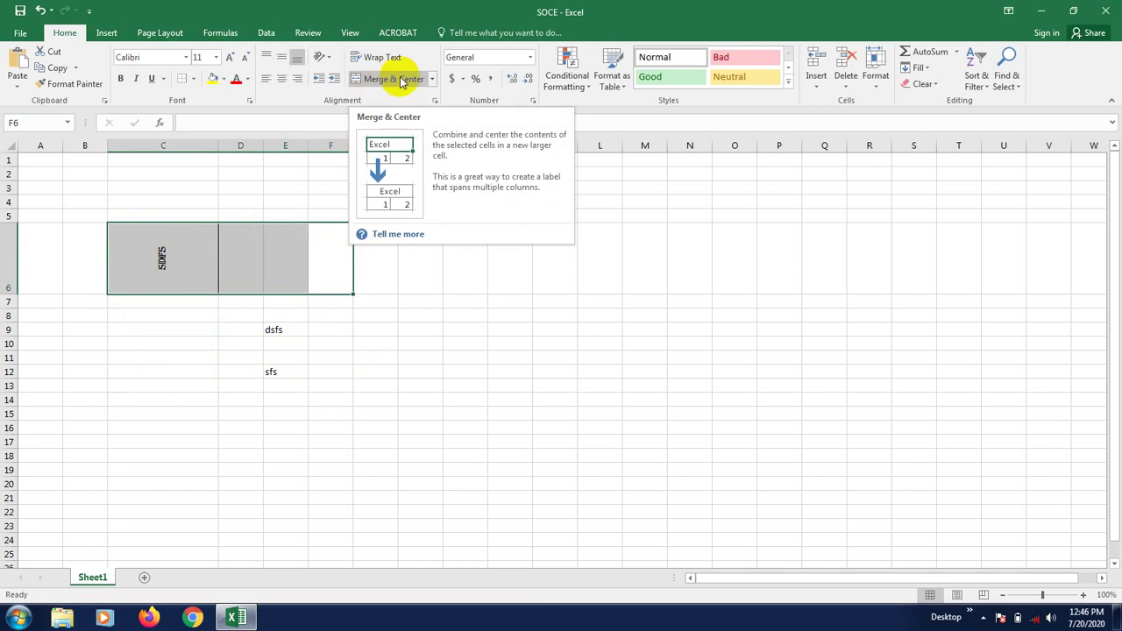
click(432, 80)
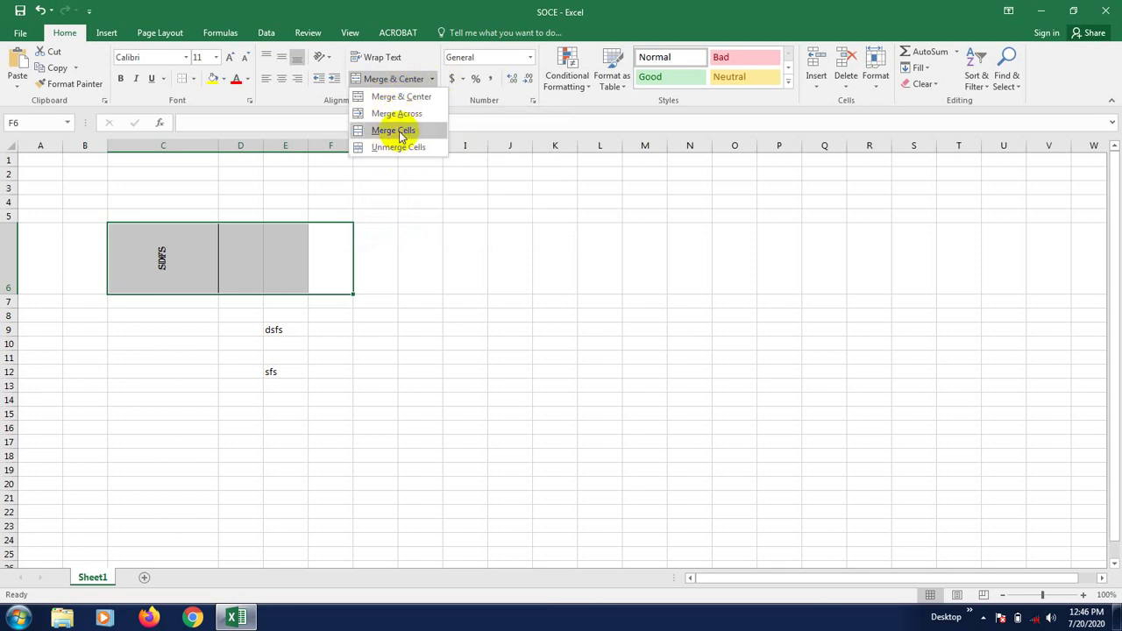
click(401, 274)
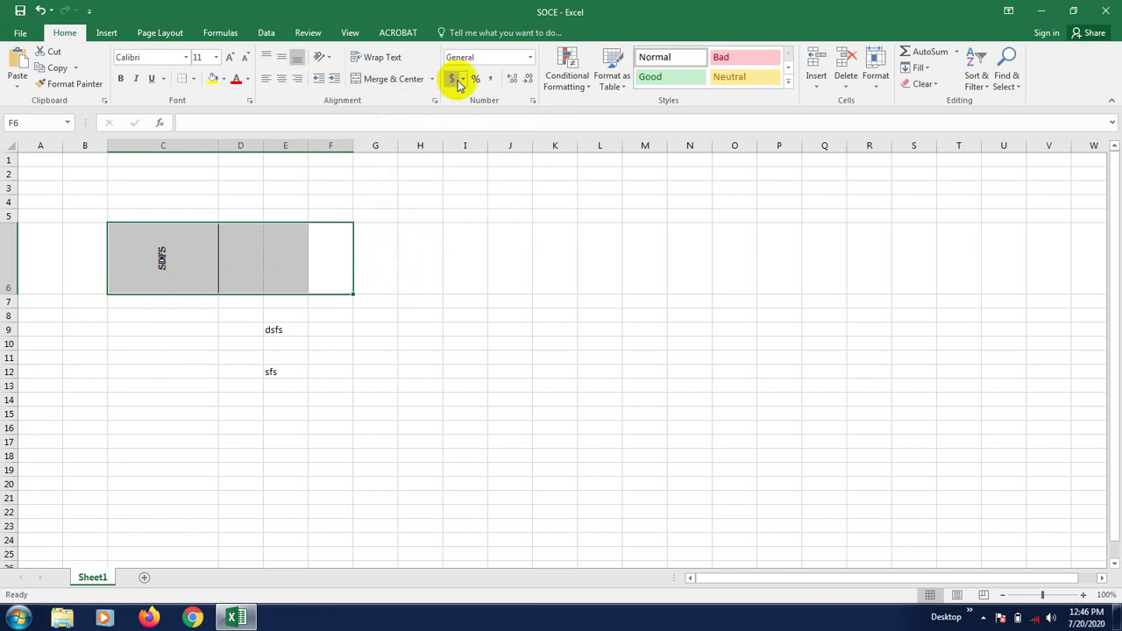
- Merge and center the range C6:F6 and check the merged cell by selecting it
click(386, 80)
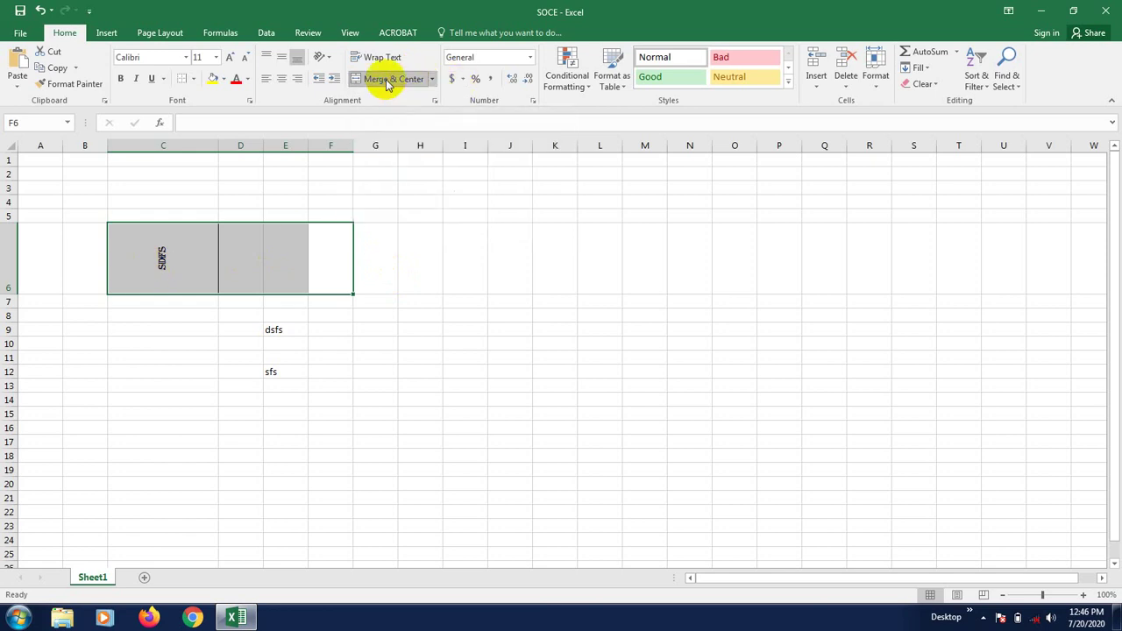
click(176, 416)
click(215, 259)
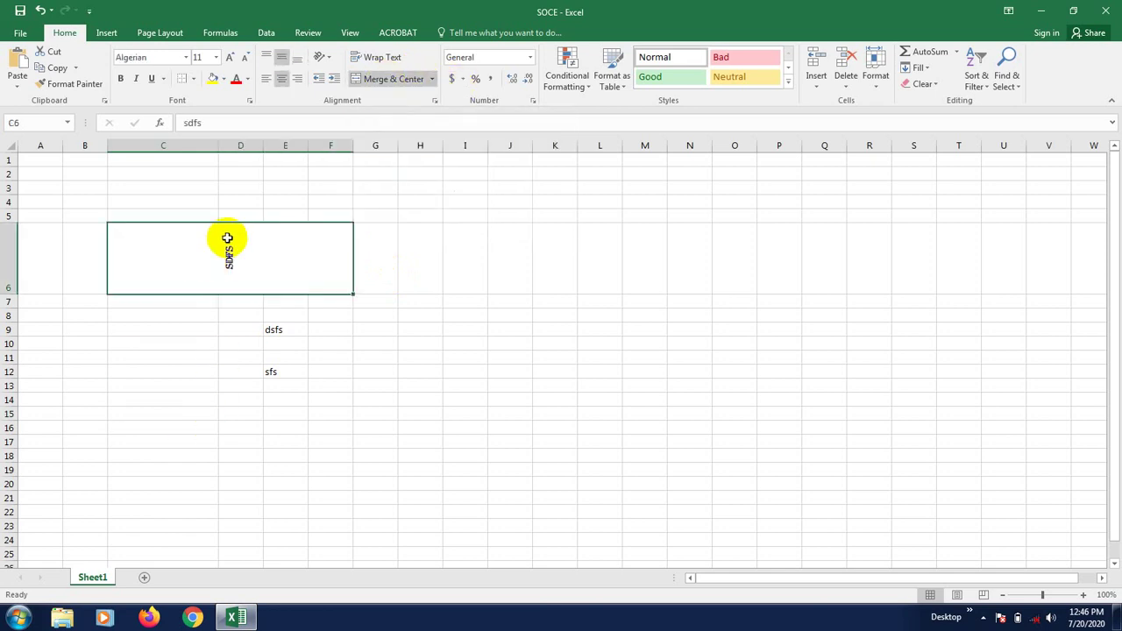
click(210, 381)
click(293, 245)
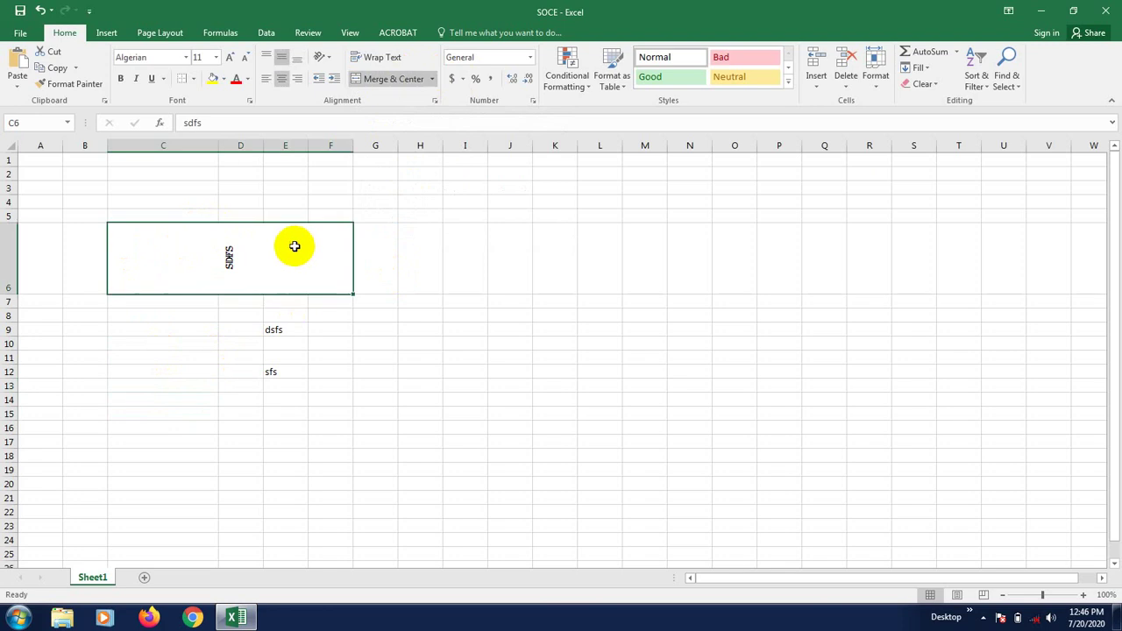
click(136, 423)
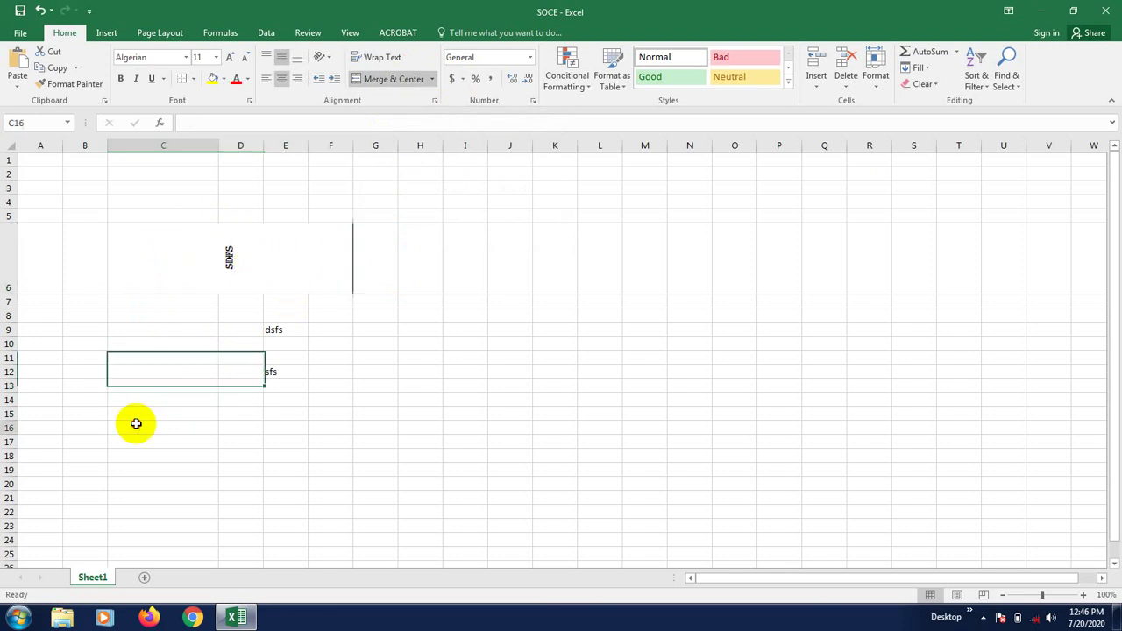
click(183, 280)
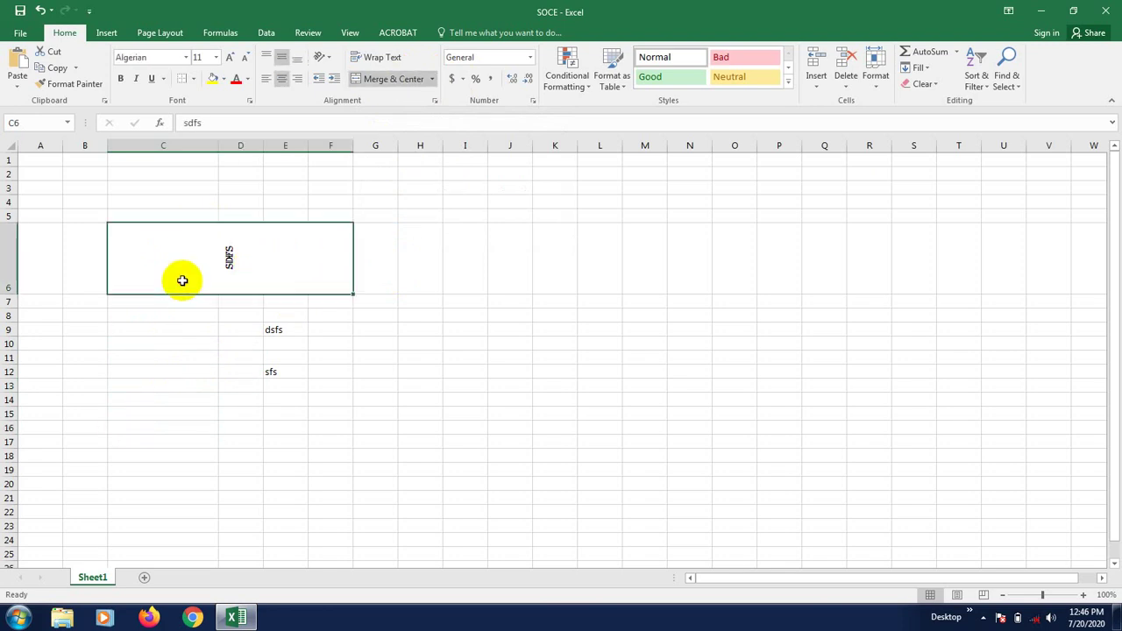
click(167, 401)
click(195, 290)
click(200, 372)
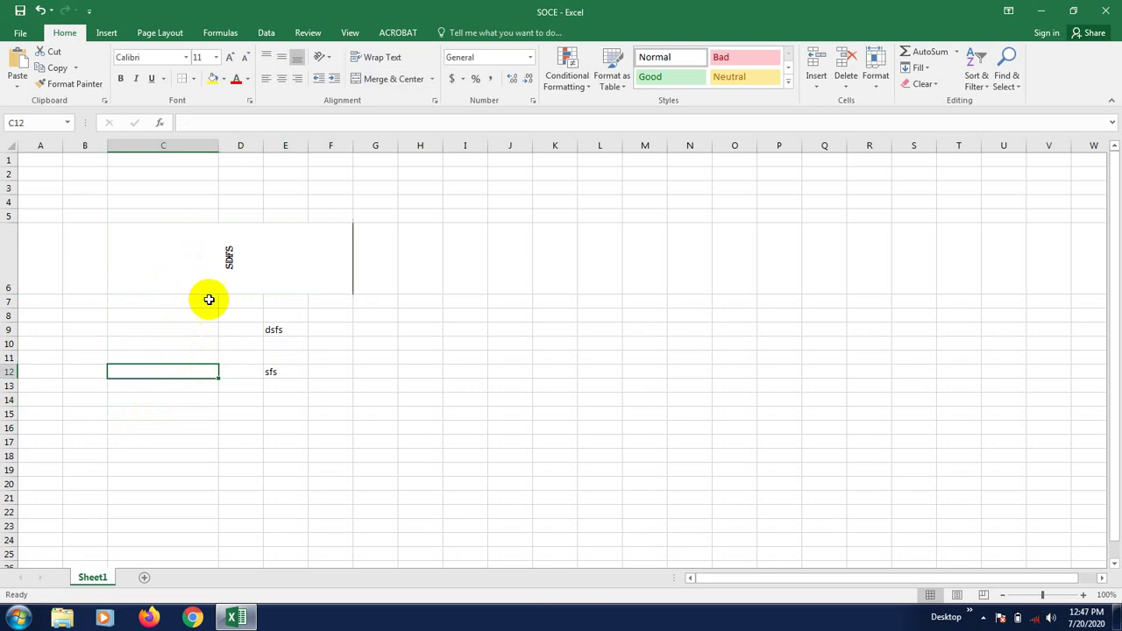
click(224, 244)
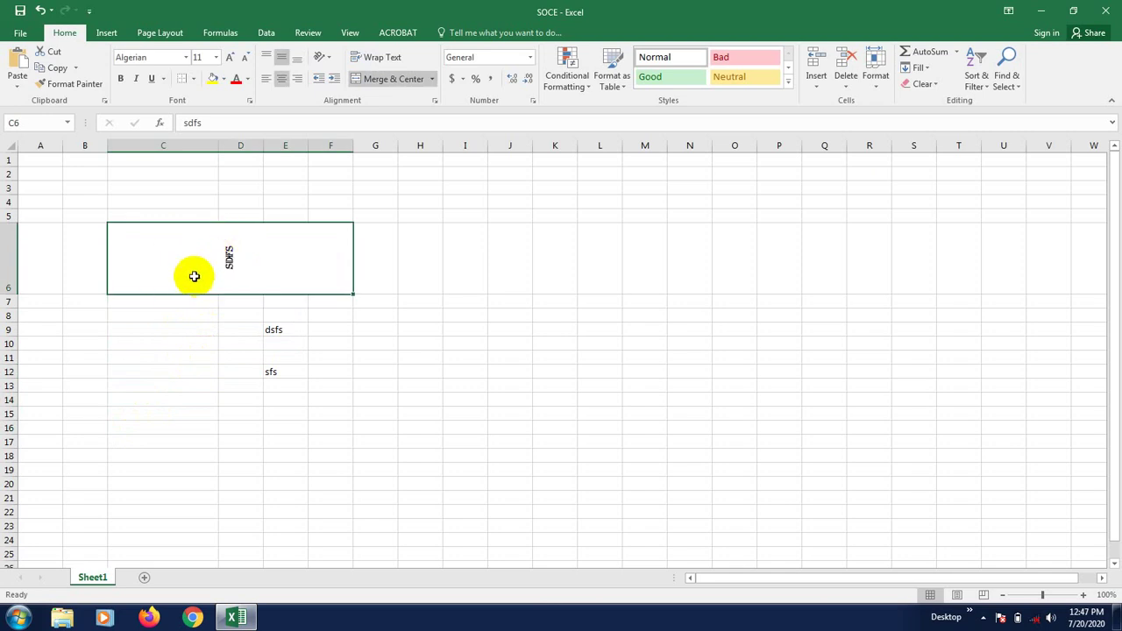
- Apply the Angle Counterclockwise orientation to the text in merged cell C6
click(327, 58)
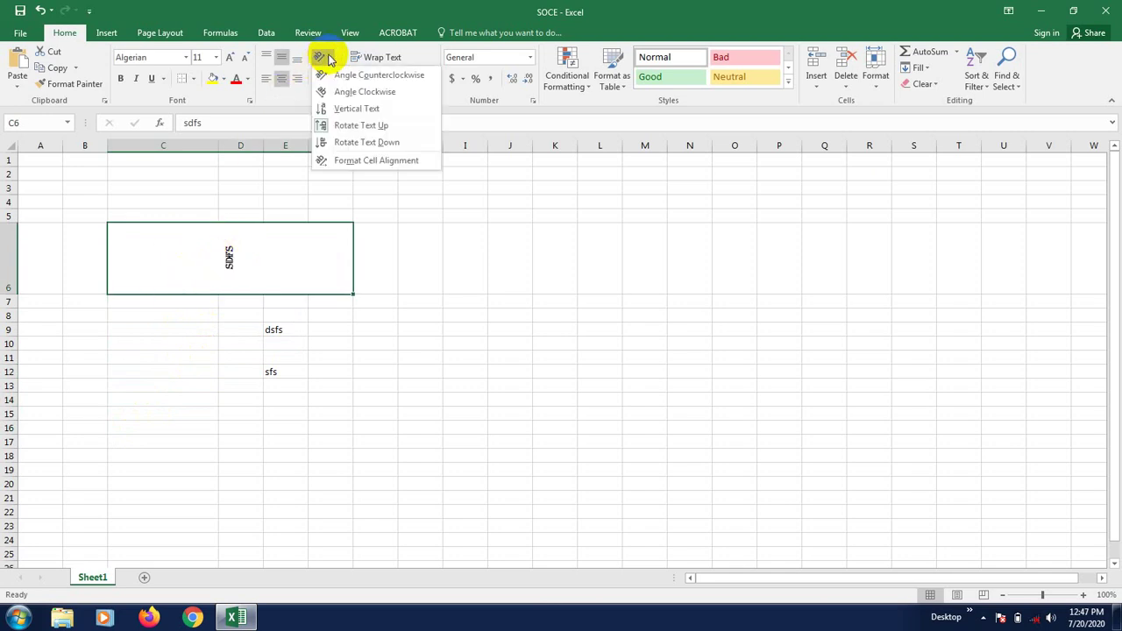
click(374, 76)
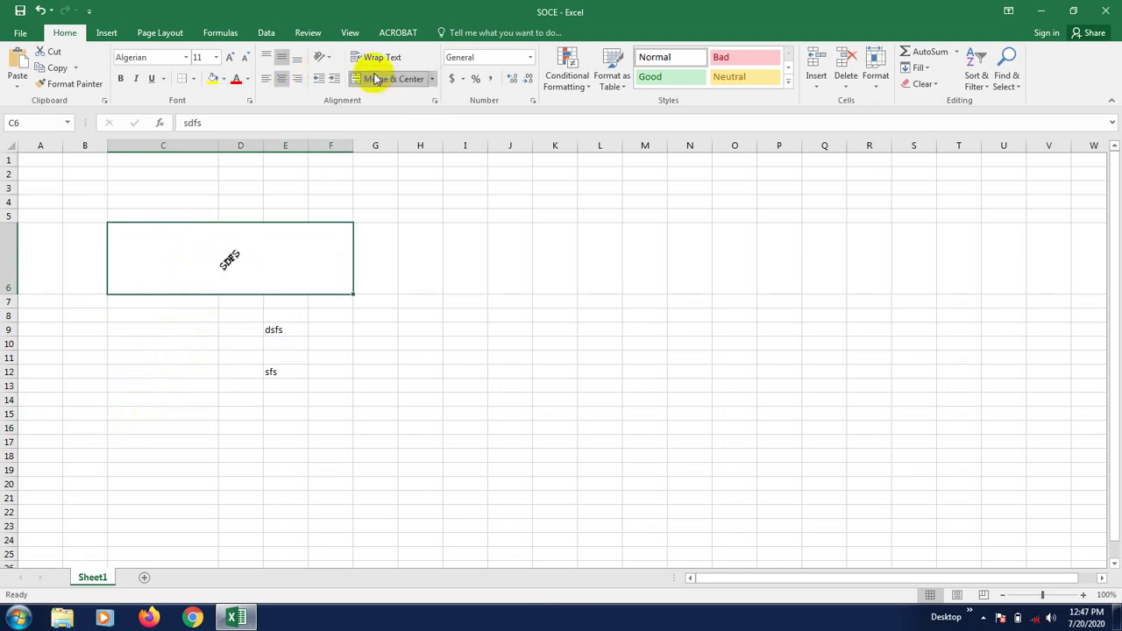
click(329, 58)
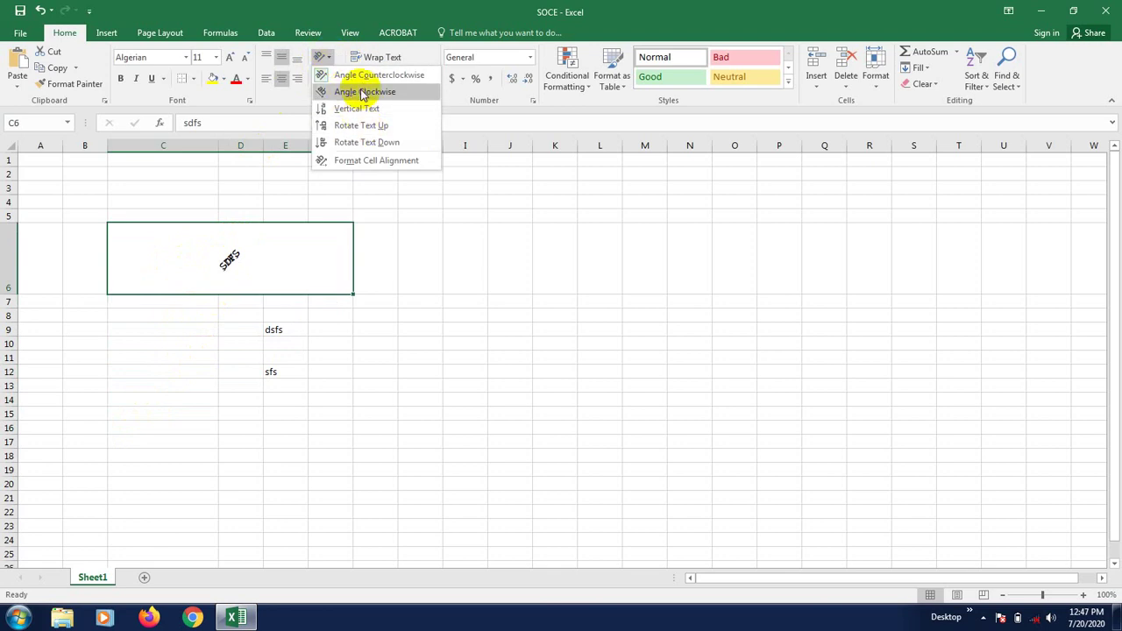
click(433, 237)
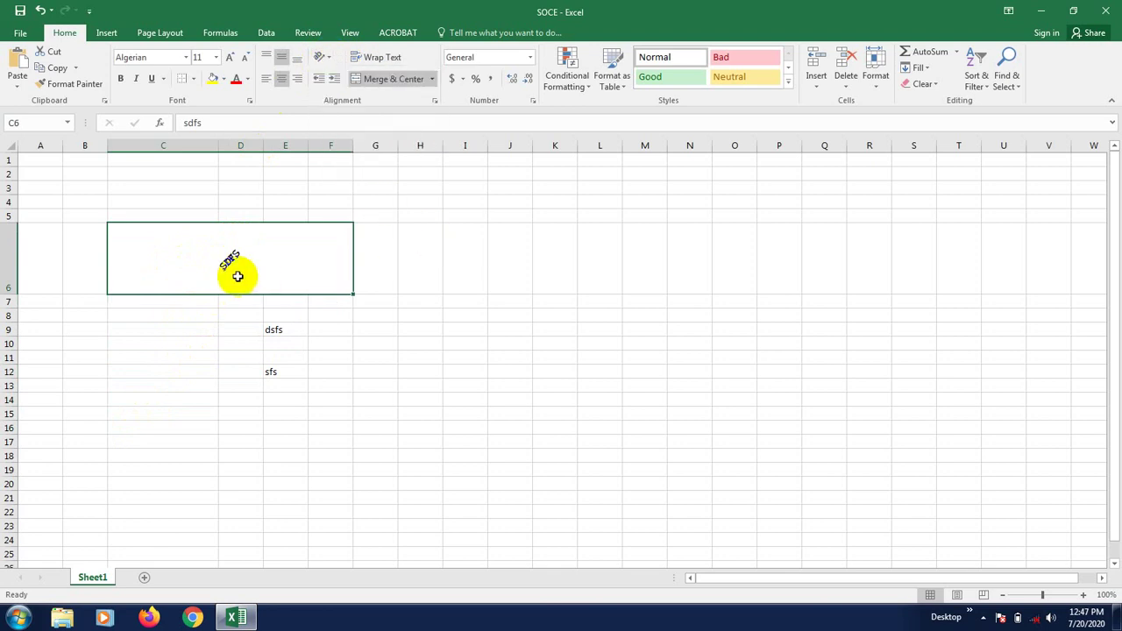
click(205, 415)
click(222, 276)
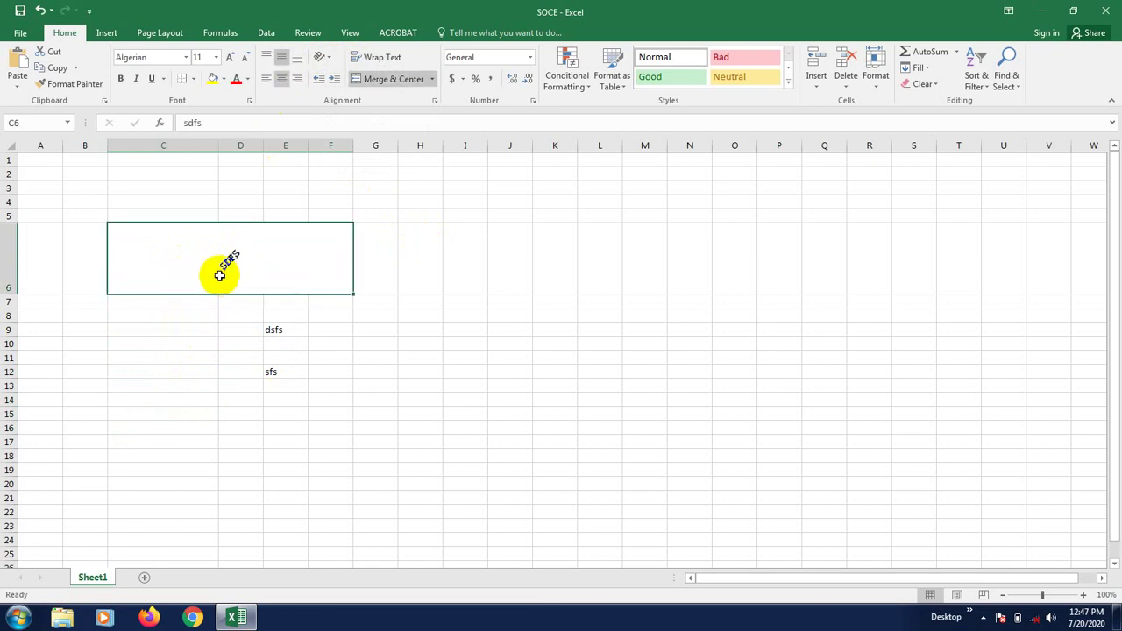
- Turn off the Angle Counterclockwise orientation so the text in merged cell C6 runs horizontally
click(320, 57)
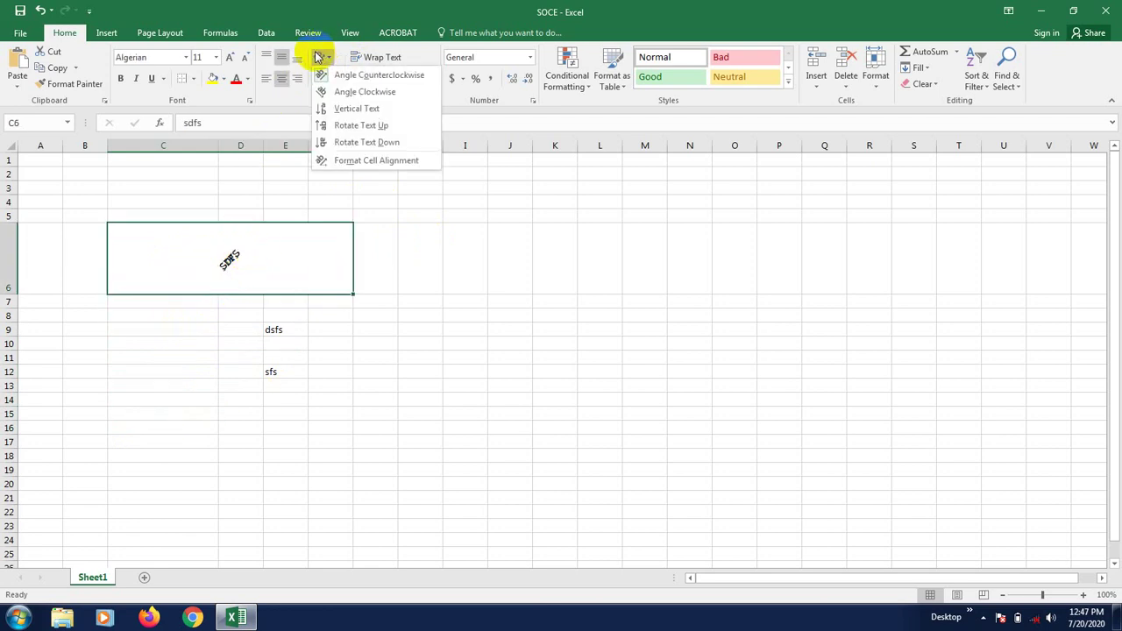
click(429, 325)
click(323, 58)
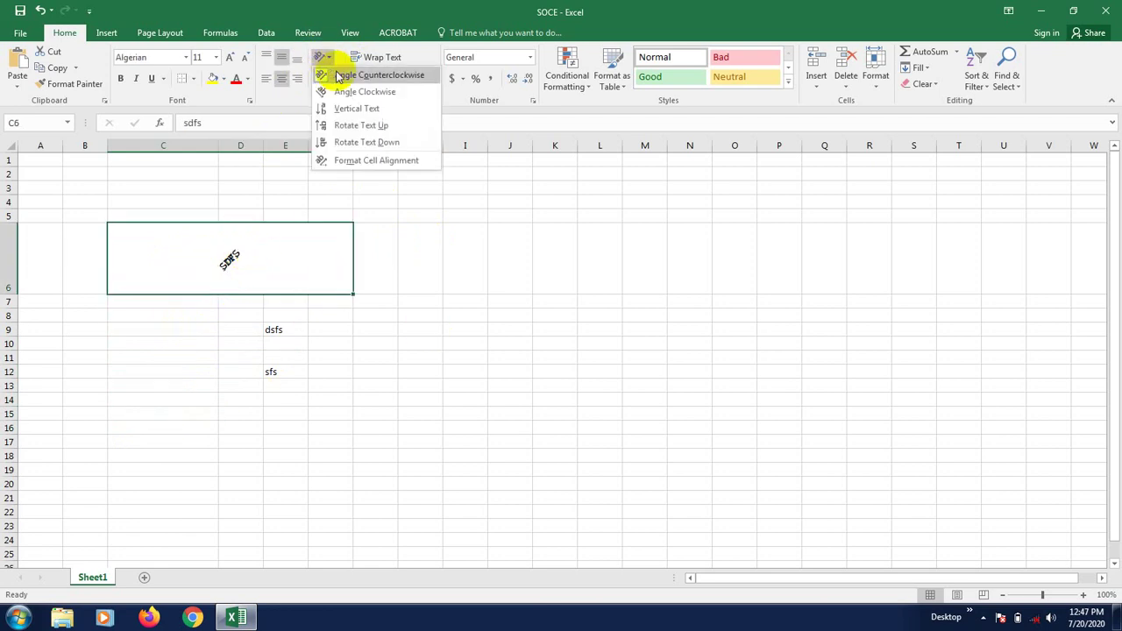
click(330, 74)
click(154, 356)
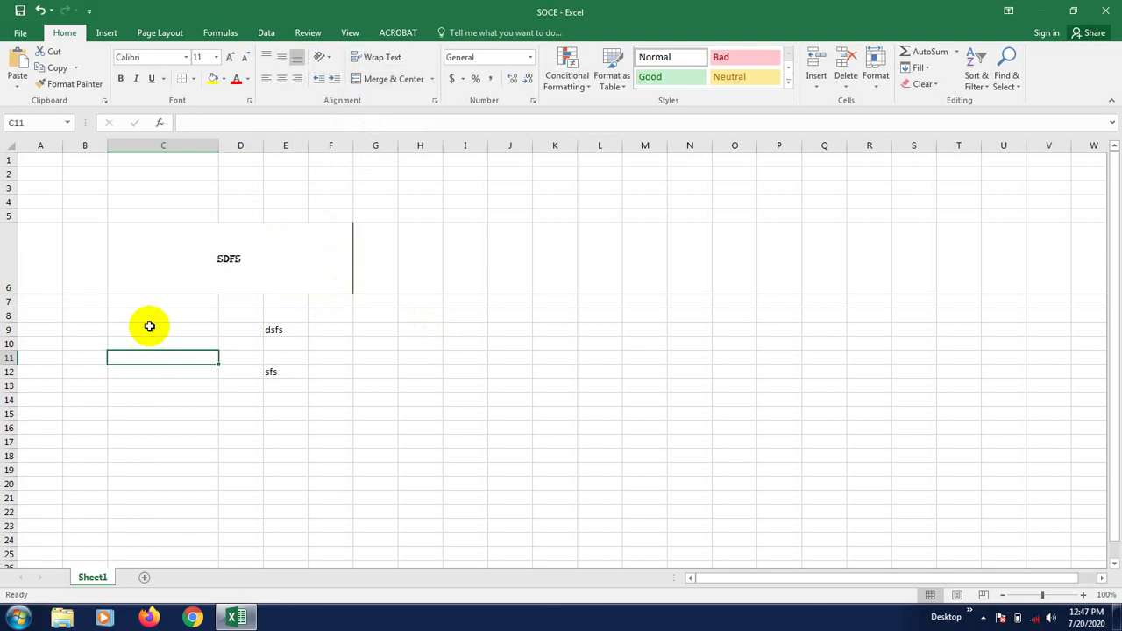
click(225, 263)
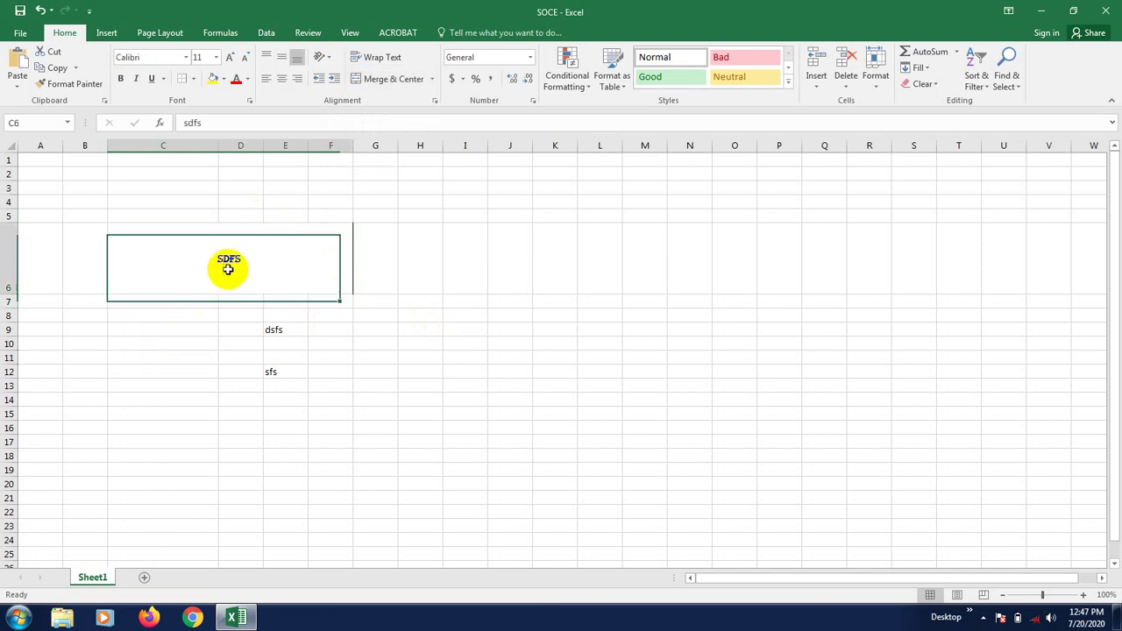
- Reapply the Angle Counterclockwise orientation to merged cell C6 and remove it again
click(324, 58)
click(331, 74)
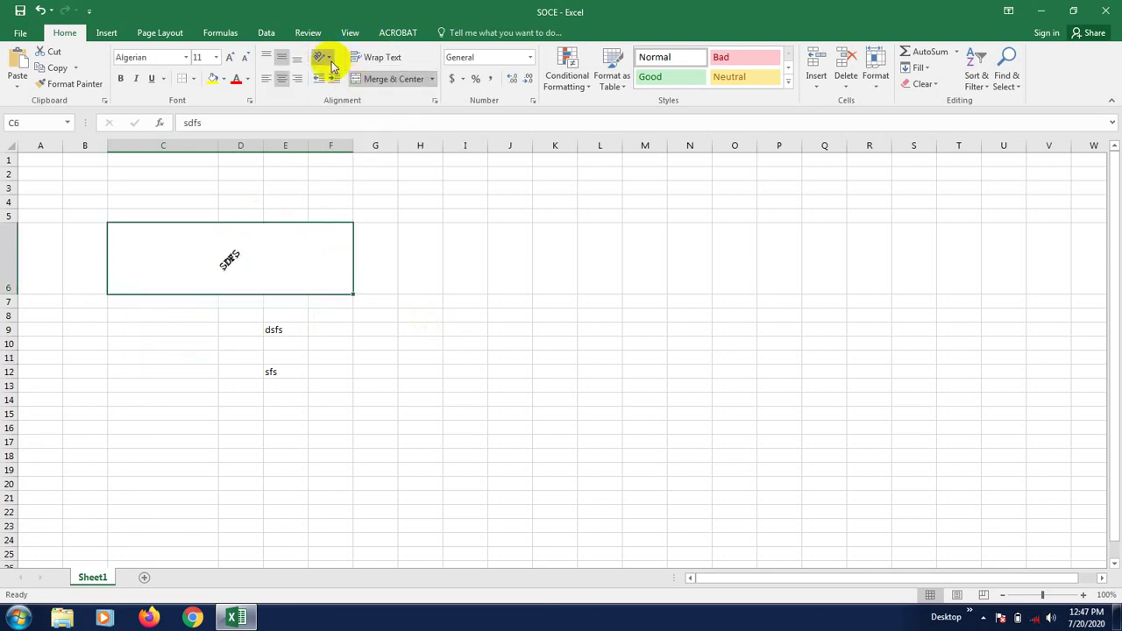
click(325, 59)
click(340, 79)
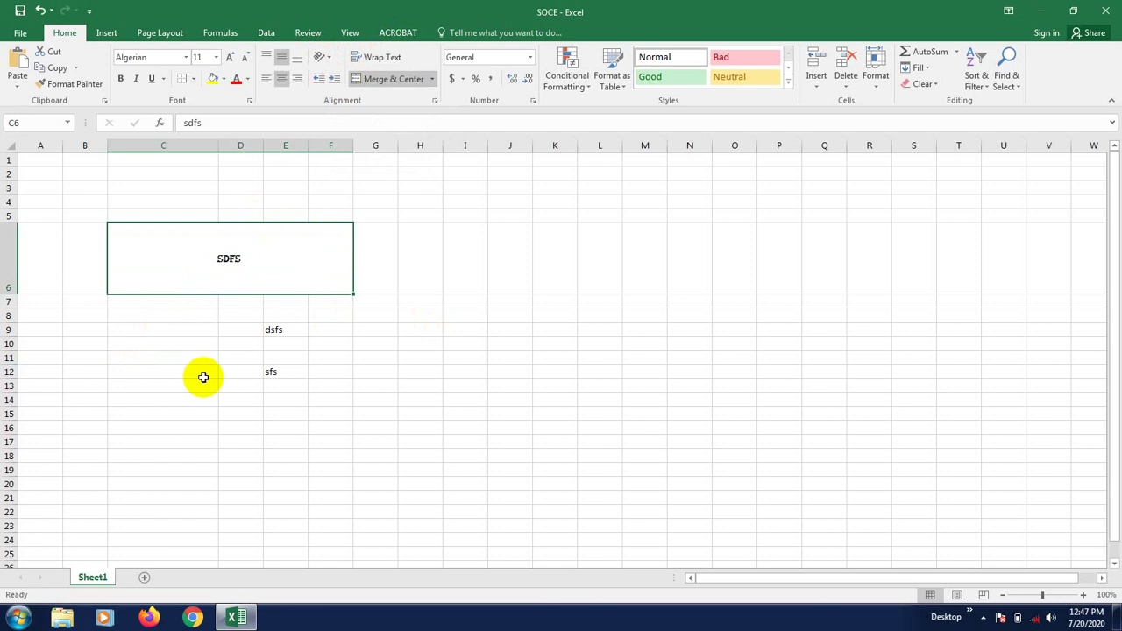
click(184, 414)
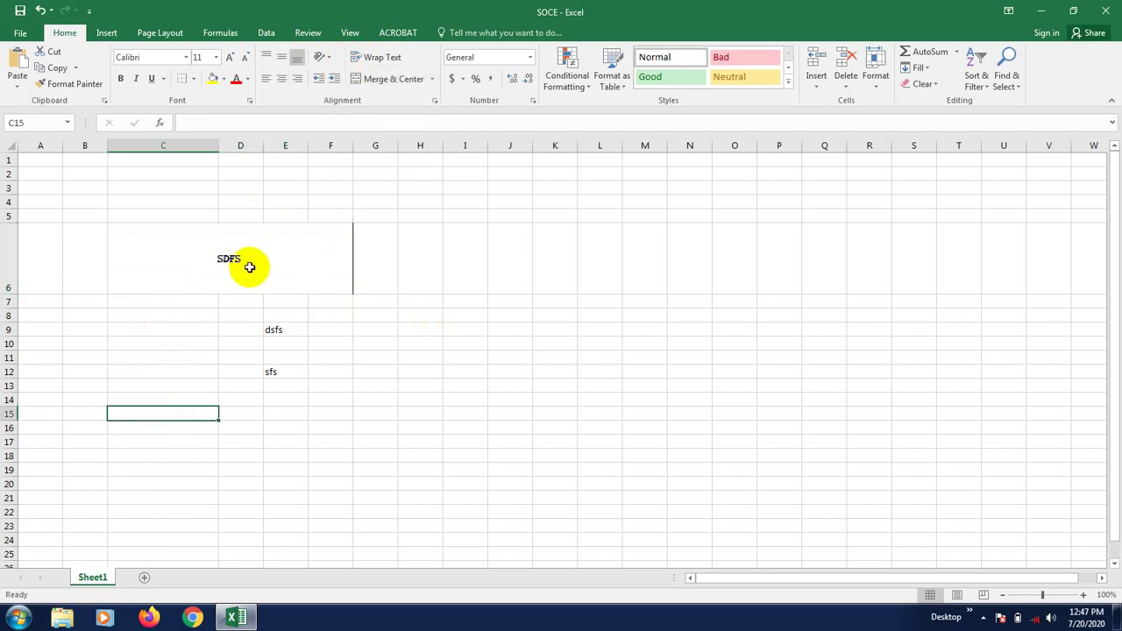
click(220, 283)
click(167, 389)
click(207, 267)
click(386, 387)
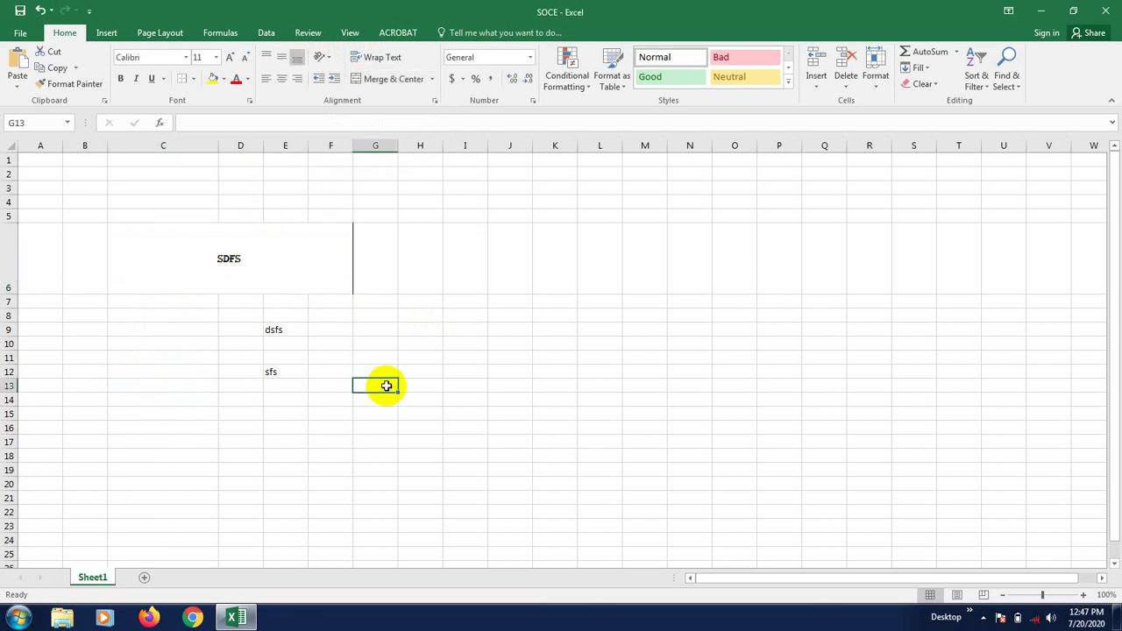
- Reduce the height of row 6 and append "s s s f dfasdoijuoasid jaldskj sadlk jsaf alks" to the text in merged cell C6
click(270, 246)
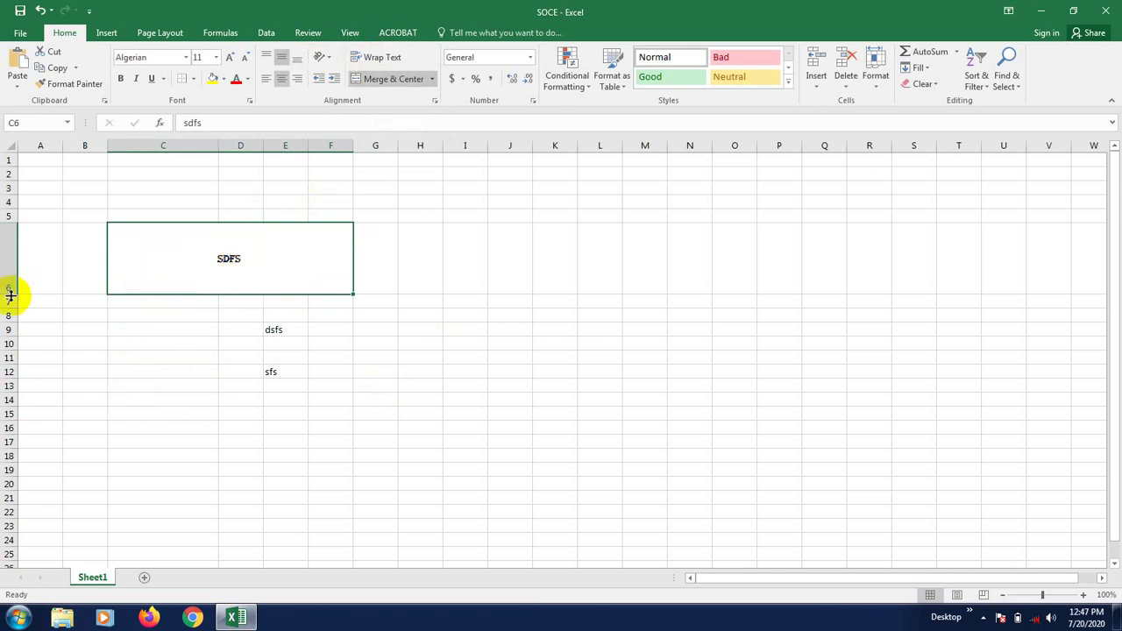
drag(11, 295, 9, 273)
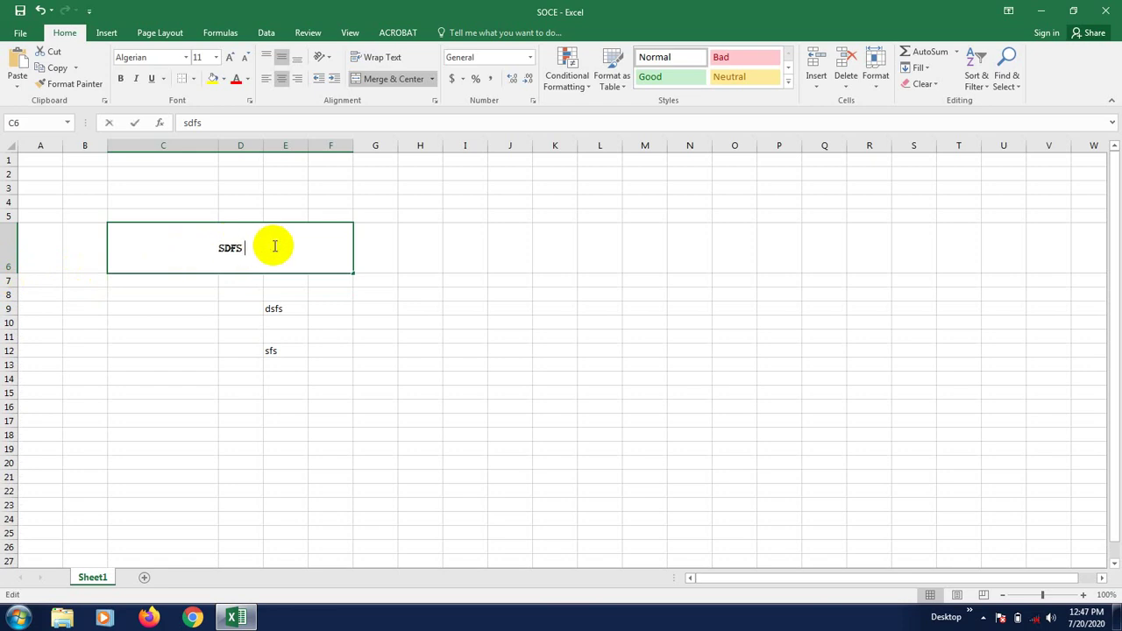
text(s s )
text(s f dfasdoijuoasid)
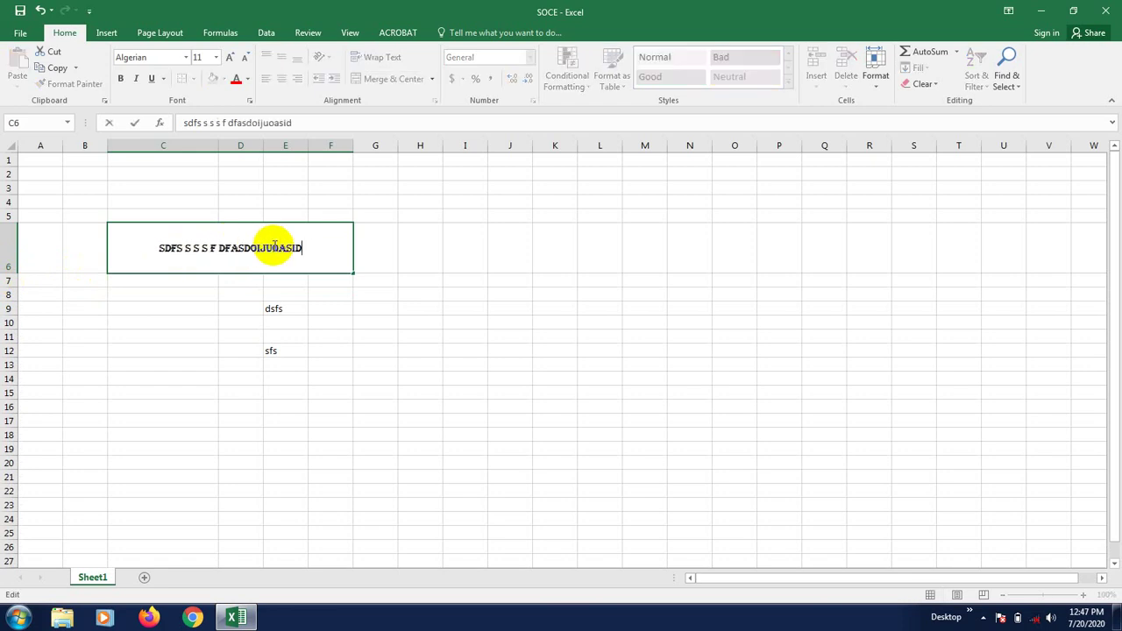
text( jaldskj sadlk jsaf alks)
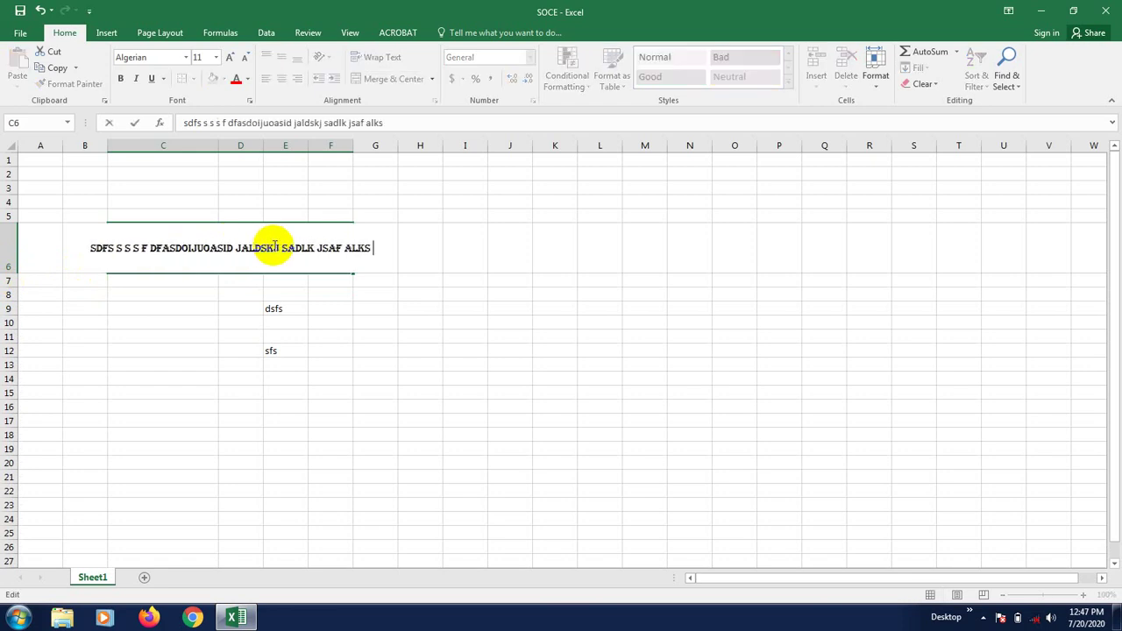
click(293, 379)
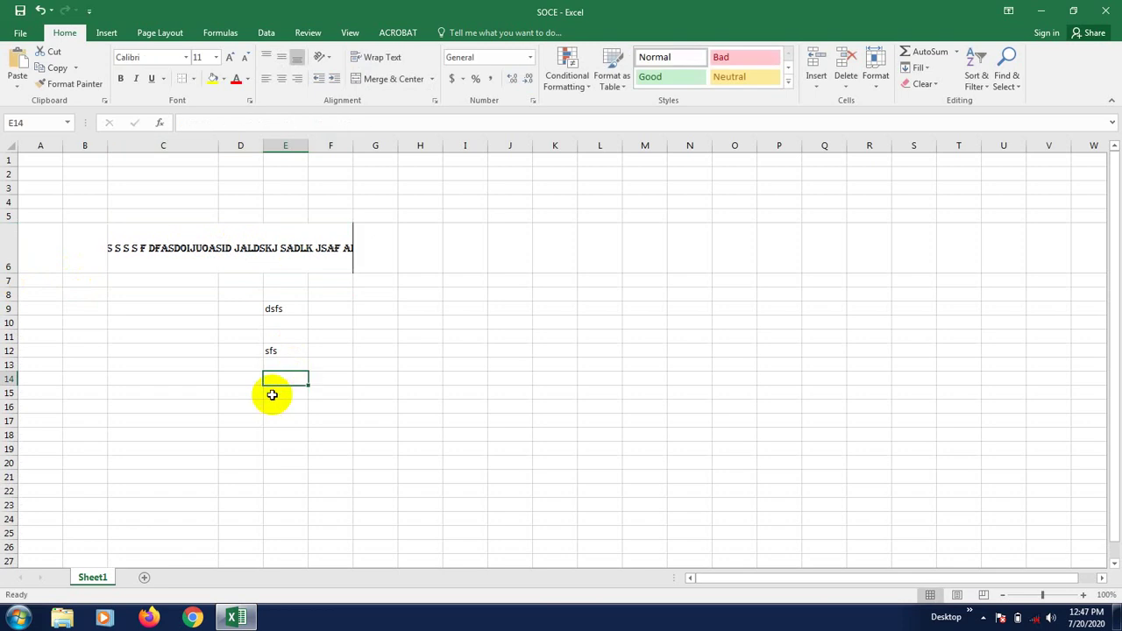
- Apply Wrap Text to merged cell C6 so its long text breaks into multiple lines
click(213, 243)
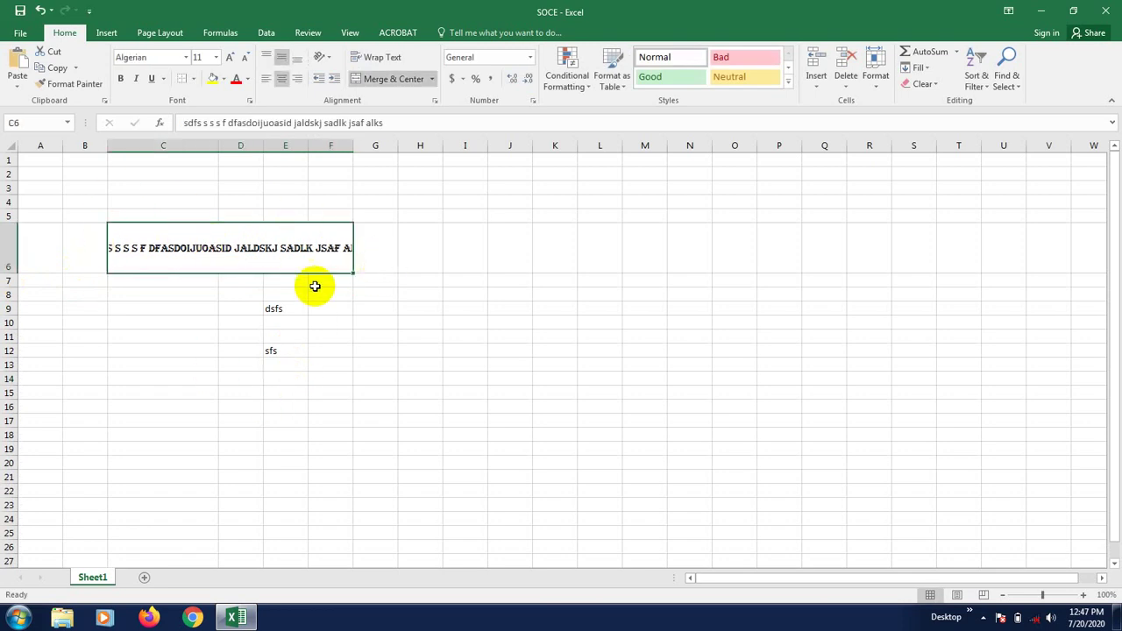
click(225, 378)
click(249, 247)
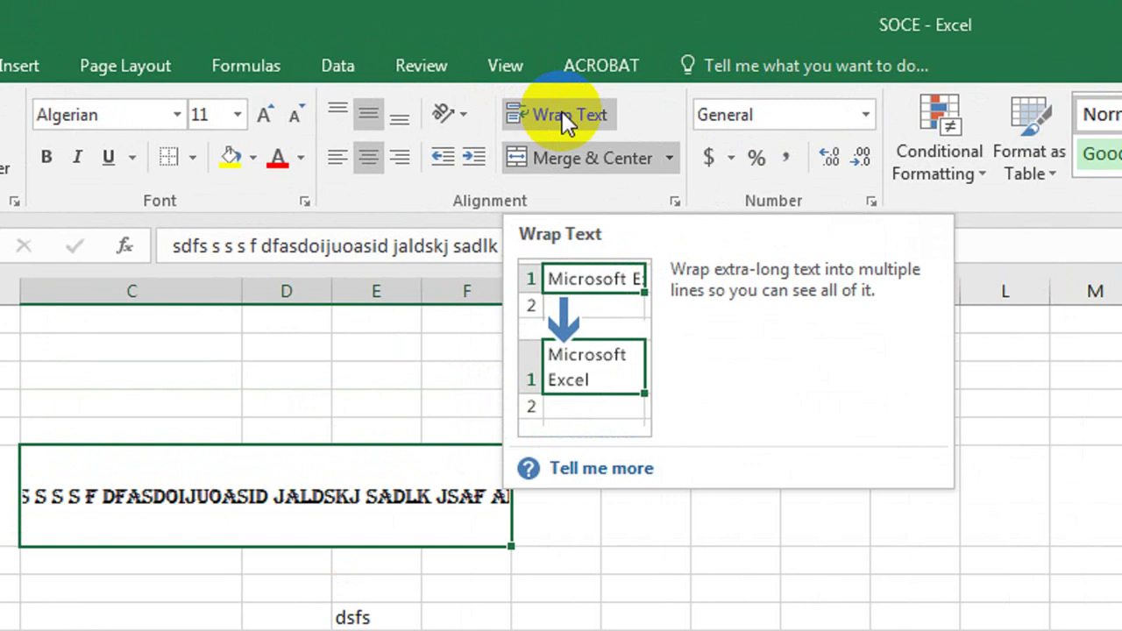
click(551, 114)
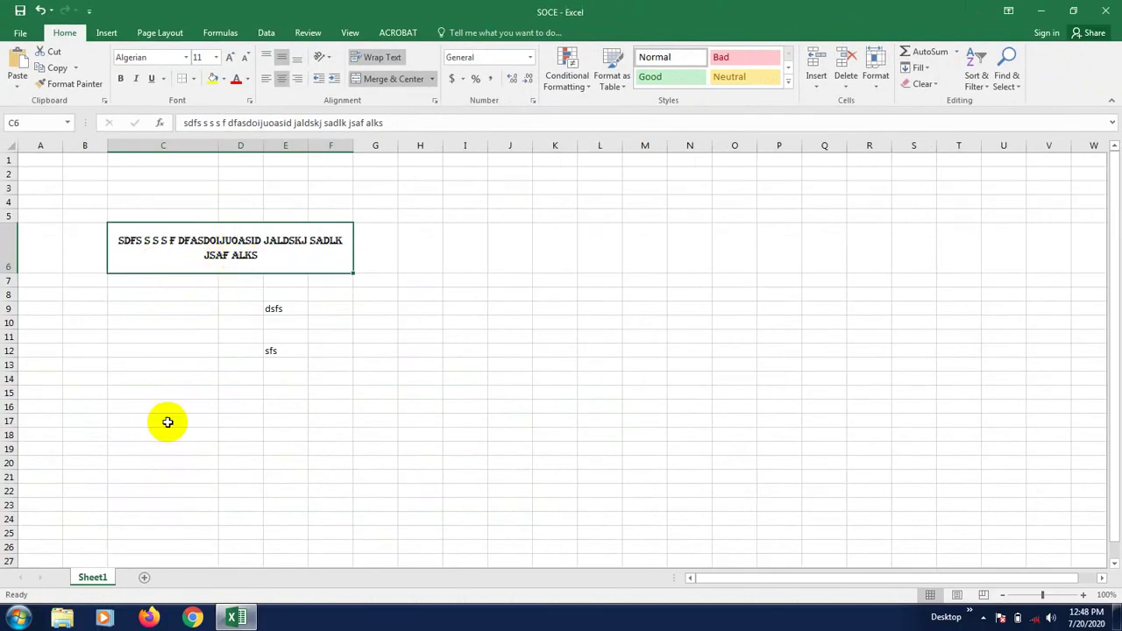
click(177, 556)
click(215, 258)
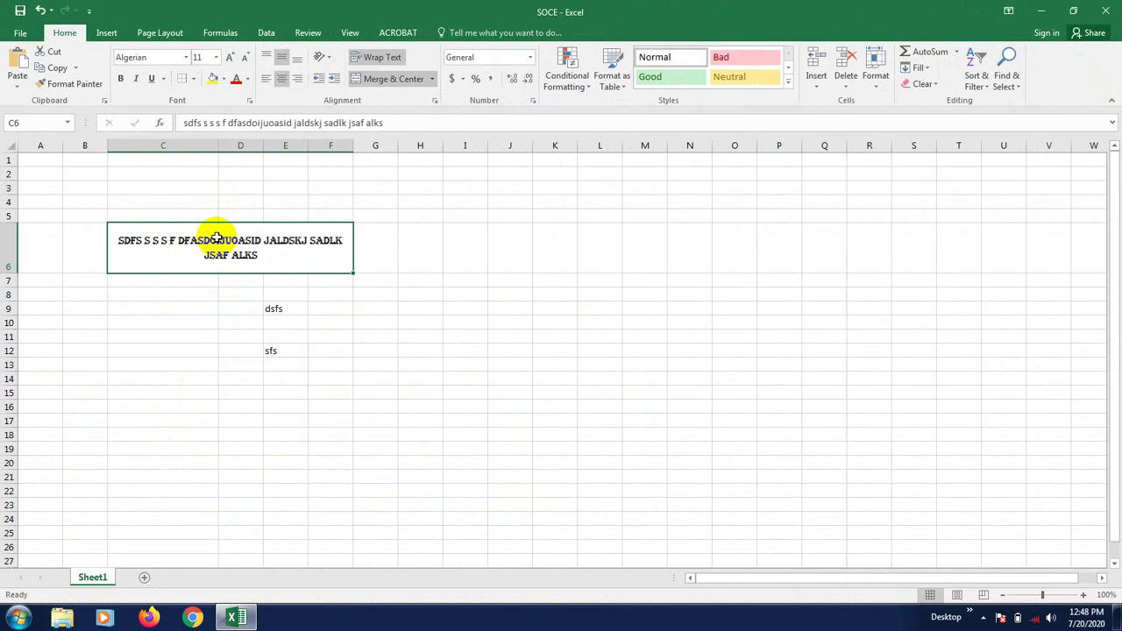
- Narrow column C to a little over half its width to reflow the wrapped text in merged cell C6
click(169, 347)
click(220, 257)
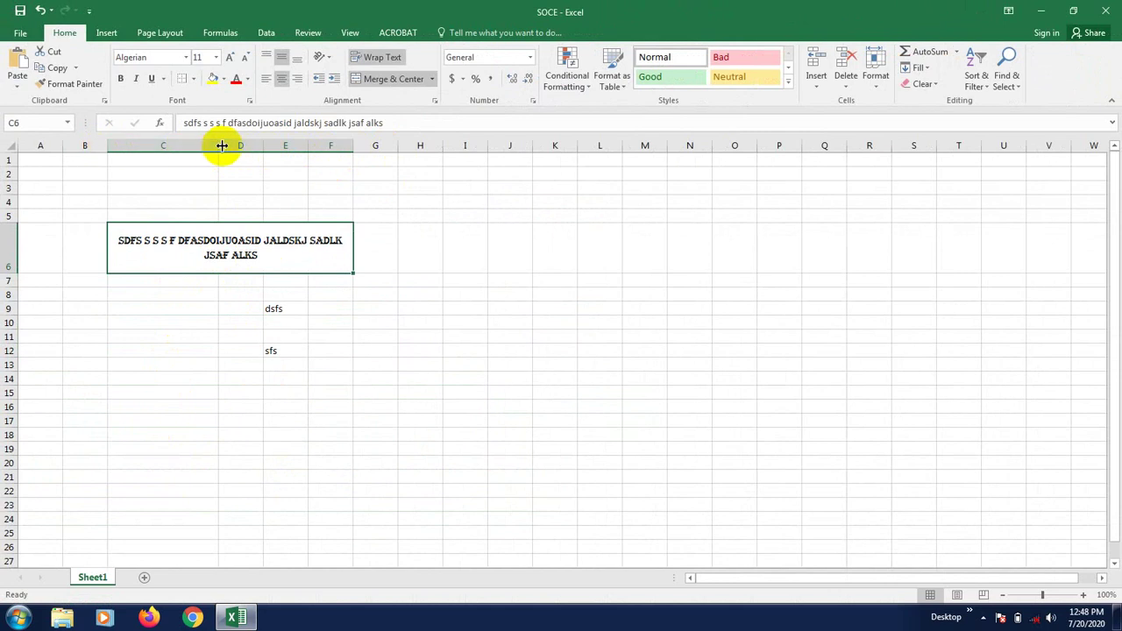
drag(218, 147, 170, 147)
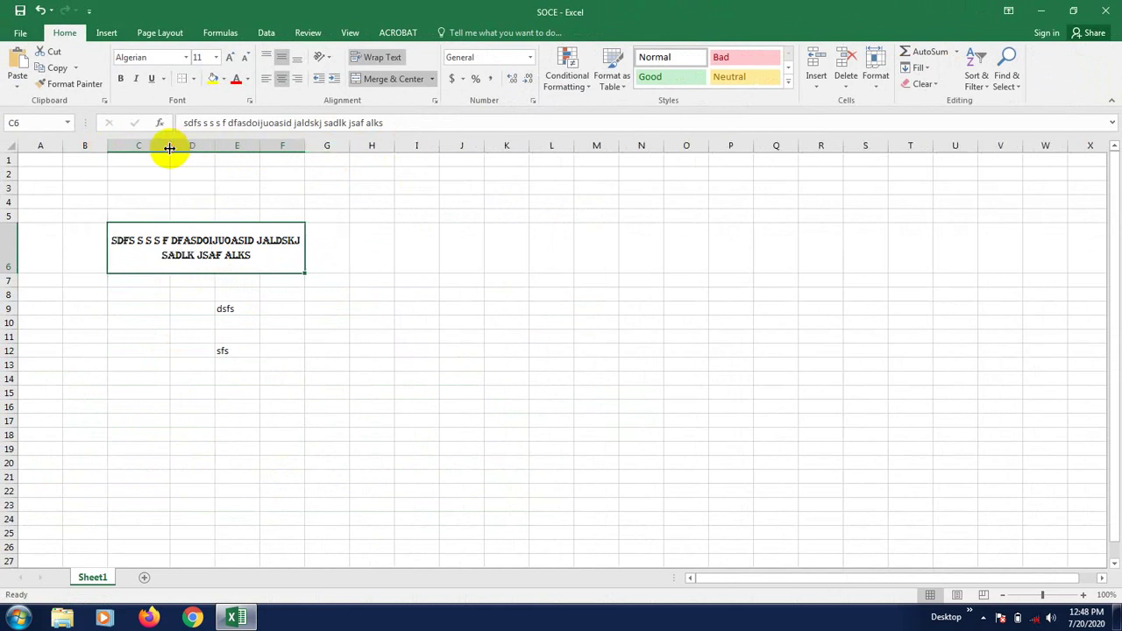
click(131, 383)
click(175, 243)
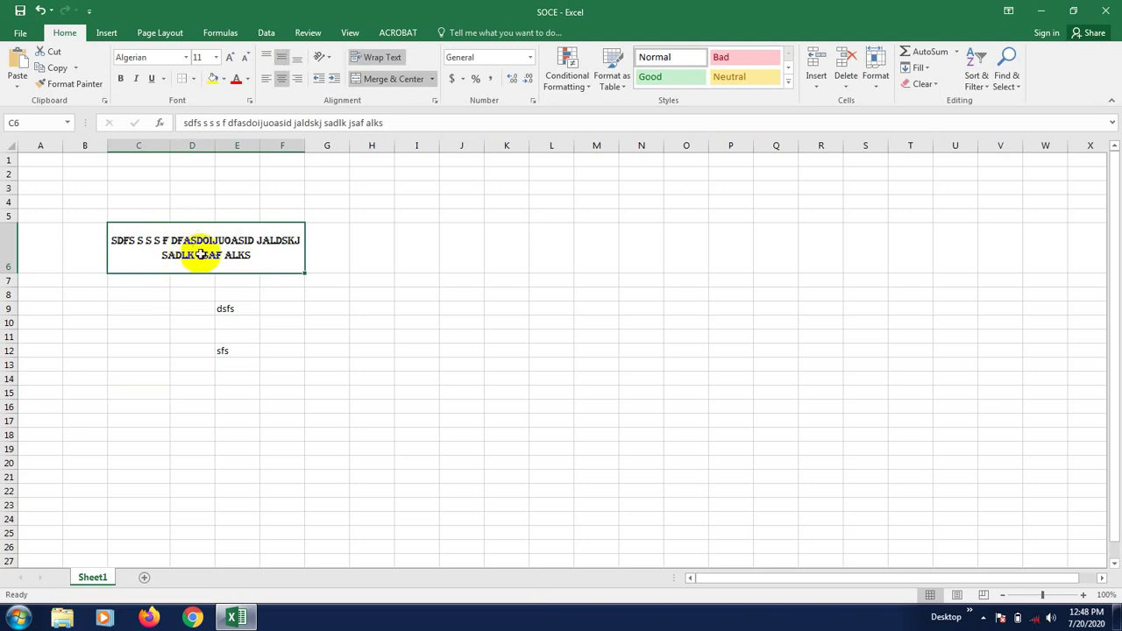
click(132, 359)
- Enter the sample text "sdfs df s fsd fs" in cell H8
click(376, 378)
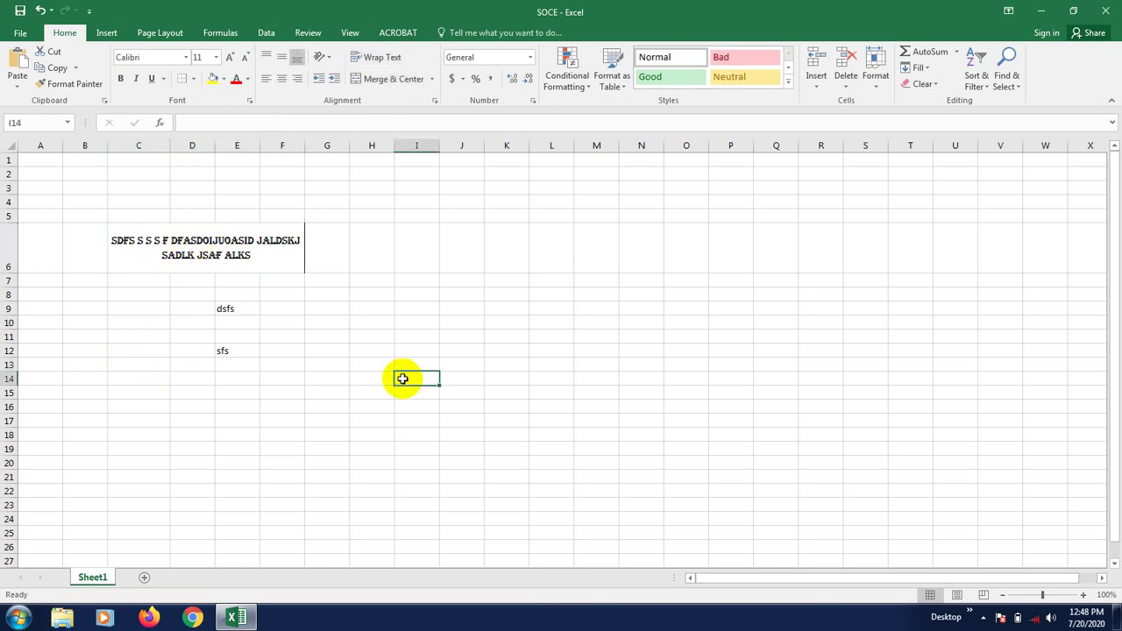
click(383, 297)
text(sdfs df s fsd fs)
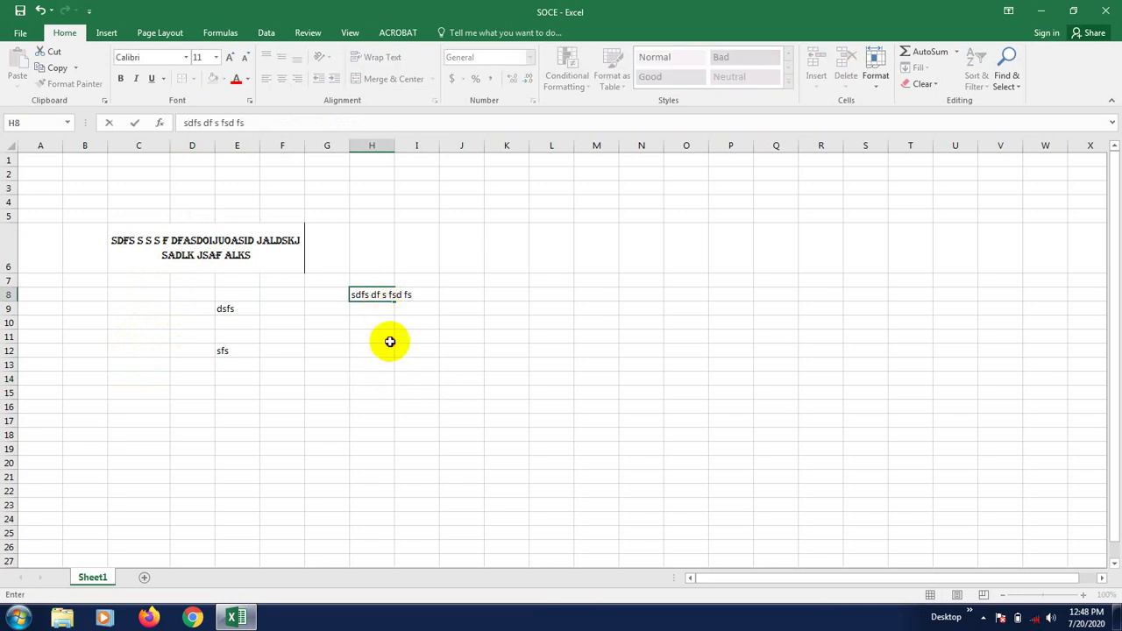
click(387, 341)
click(401, 391)
click(377, 282)
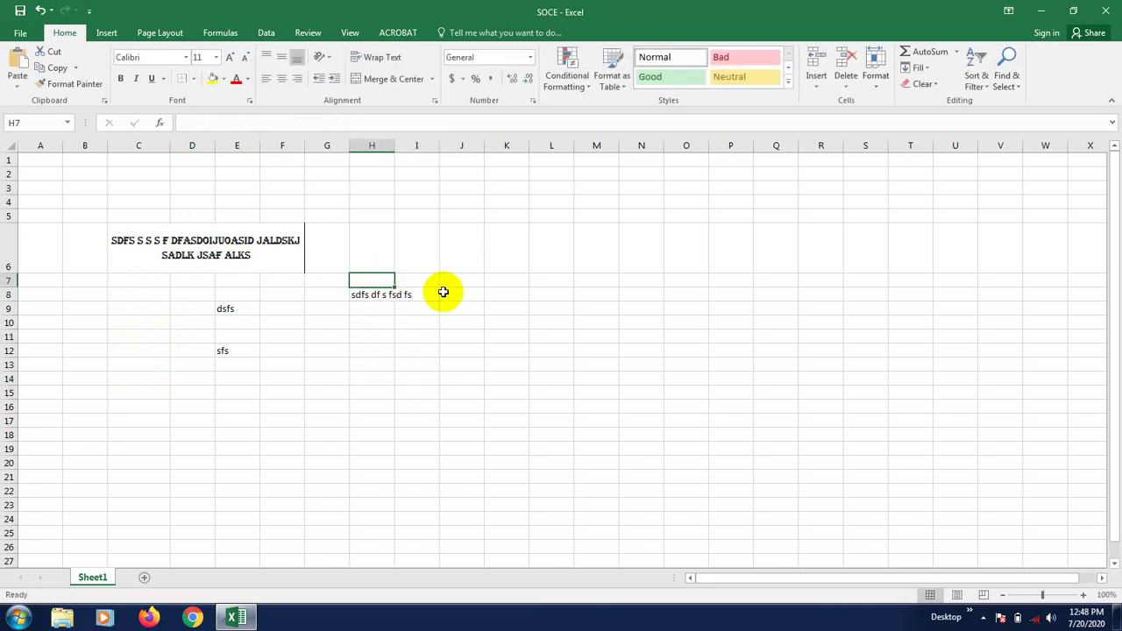
click(416, 296)
click(376, 350)
click(424, 300)
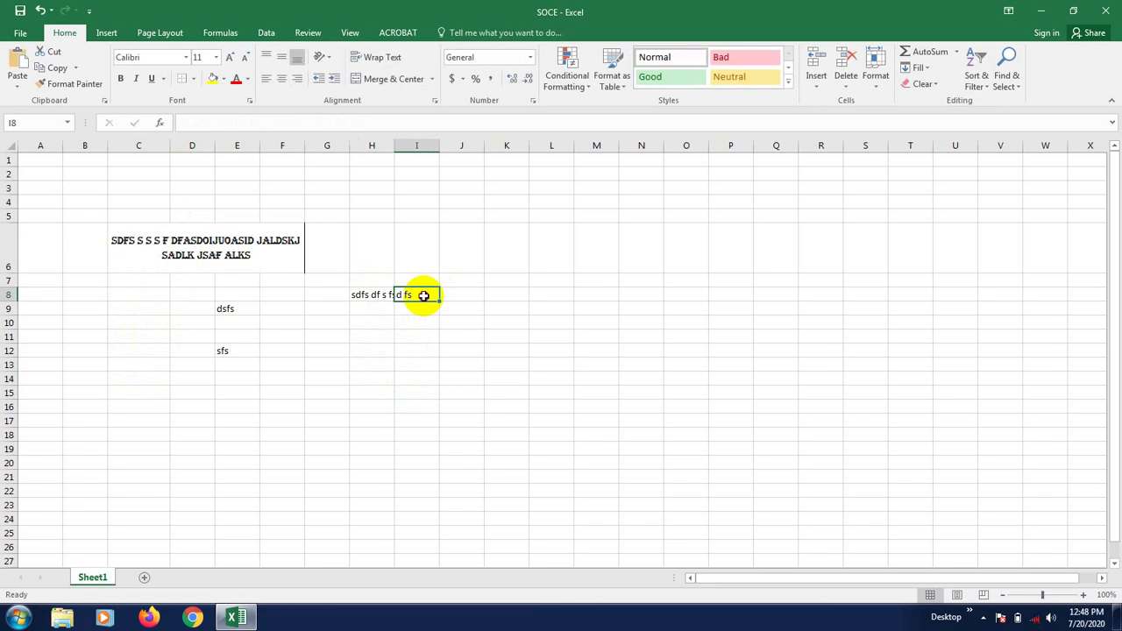
click(415, 324)
click(378, 296)
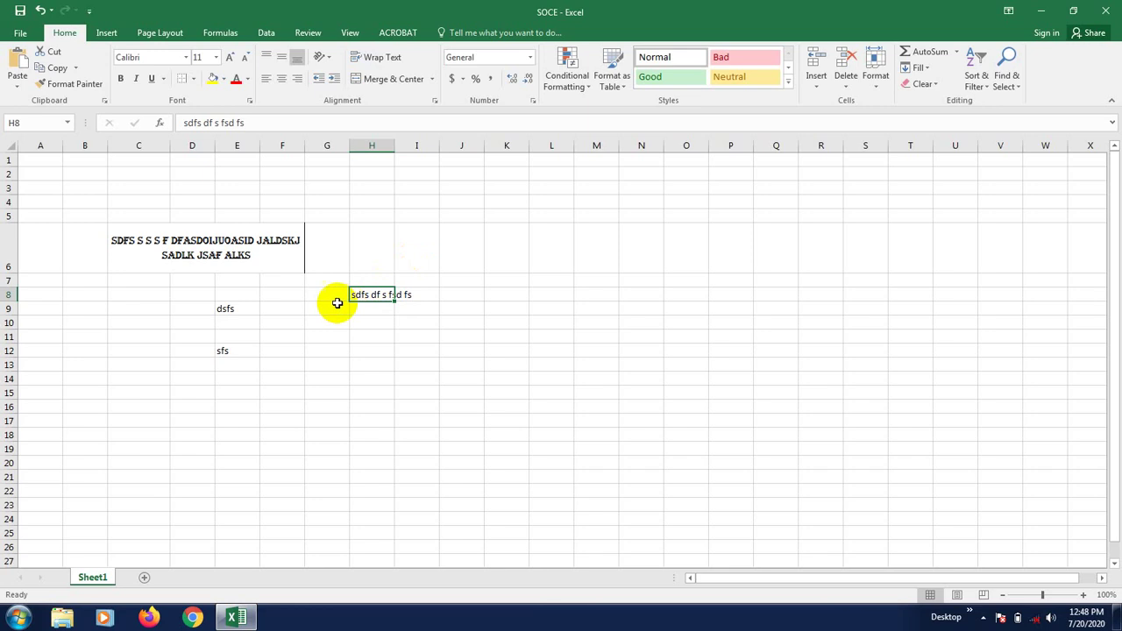
click(360, 380)
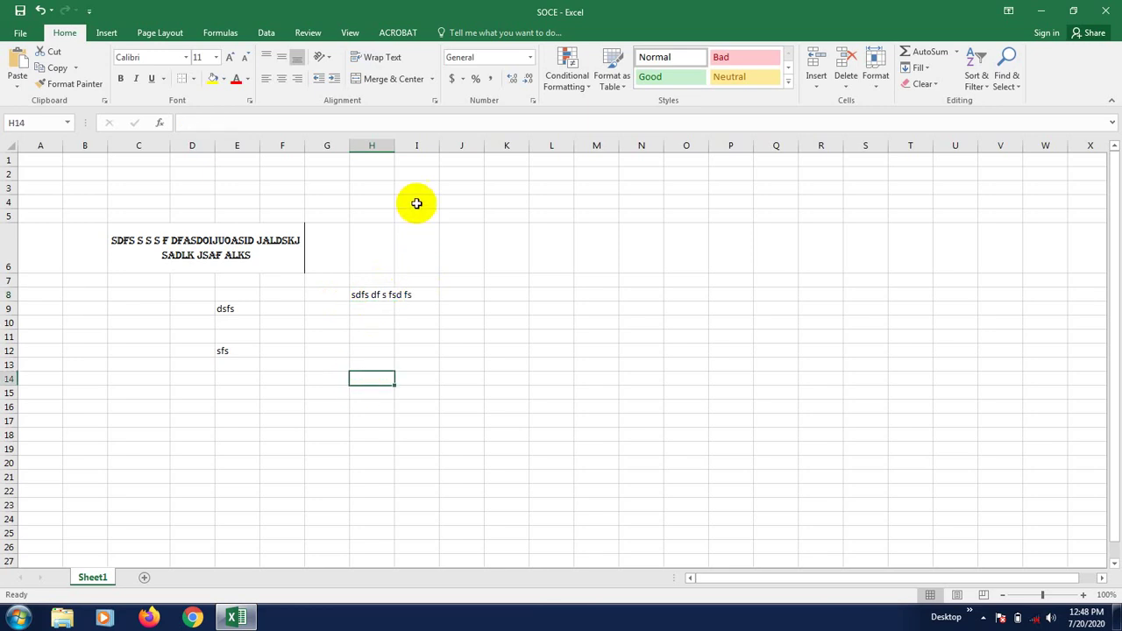
- Manually widen column H by about half to contain the text in cell H8, and undo the widening
drag(396, 149, 420, 149)
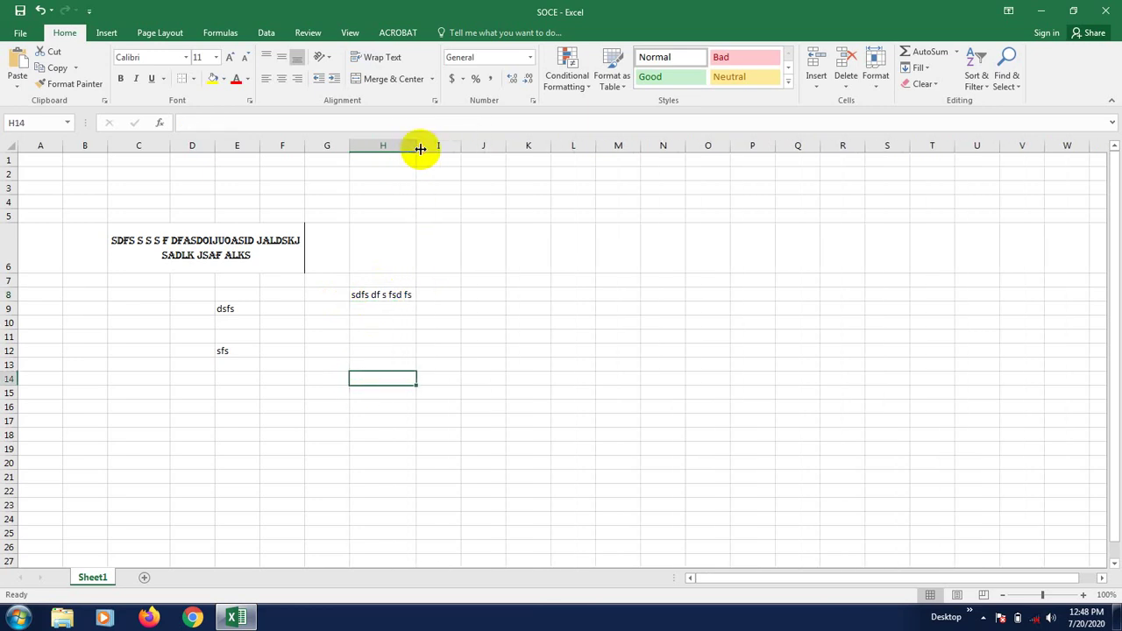
click(392, 296)
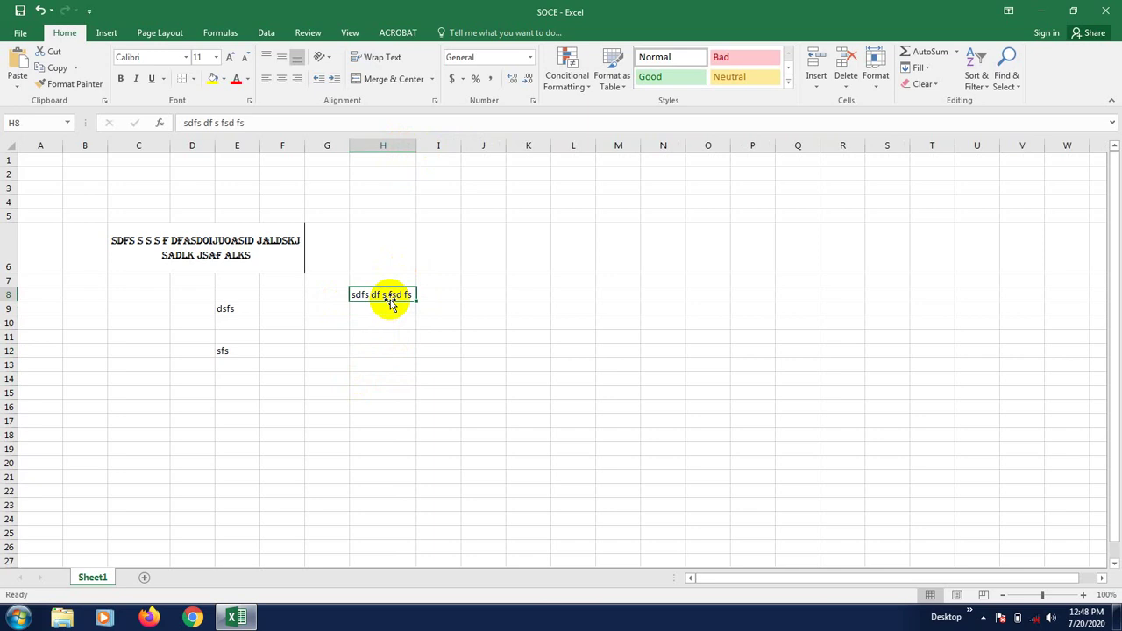
key(ctrl+z)
click(387, 390)
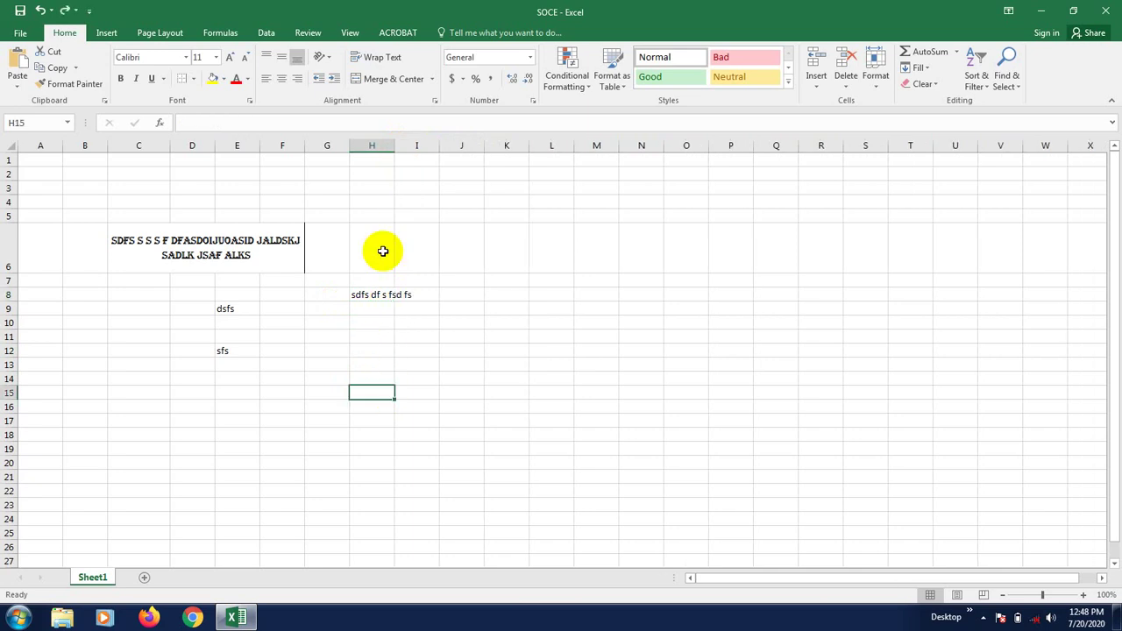
- AutoFit the width of column H to its contents, and undo the AutoFit
double_click(394, 143)
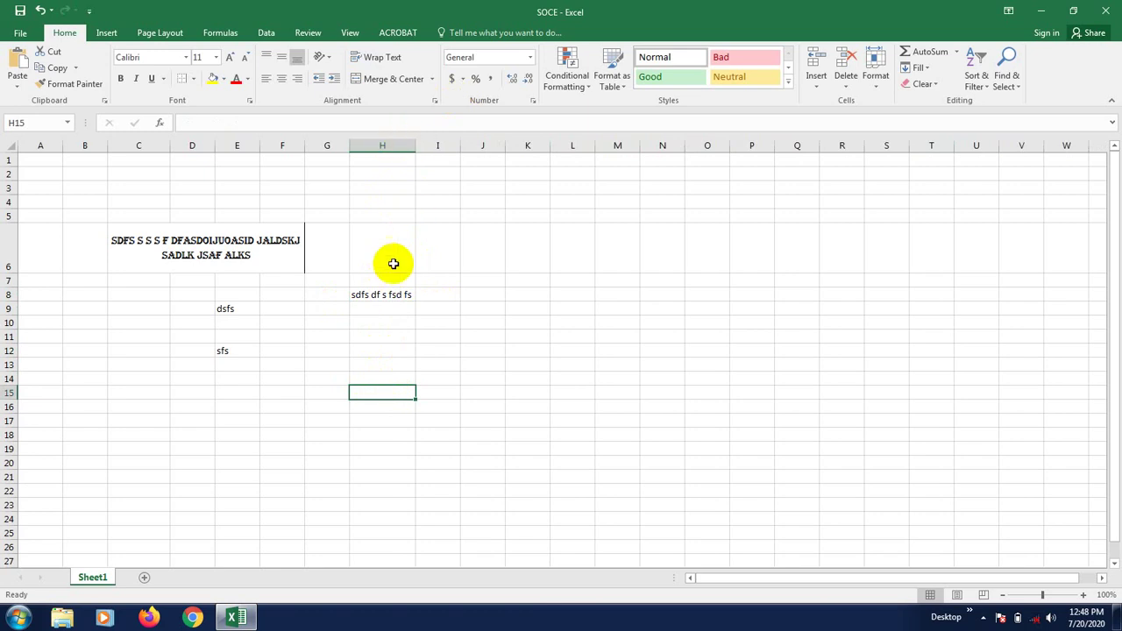
key(ctrl+z)
click(404, 404)
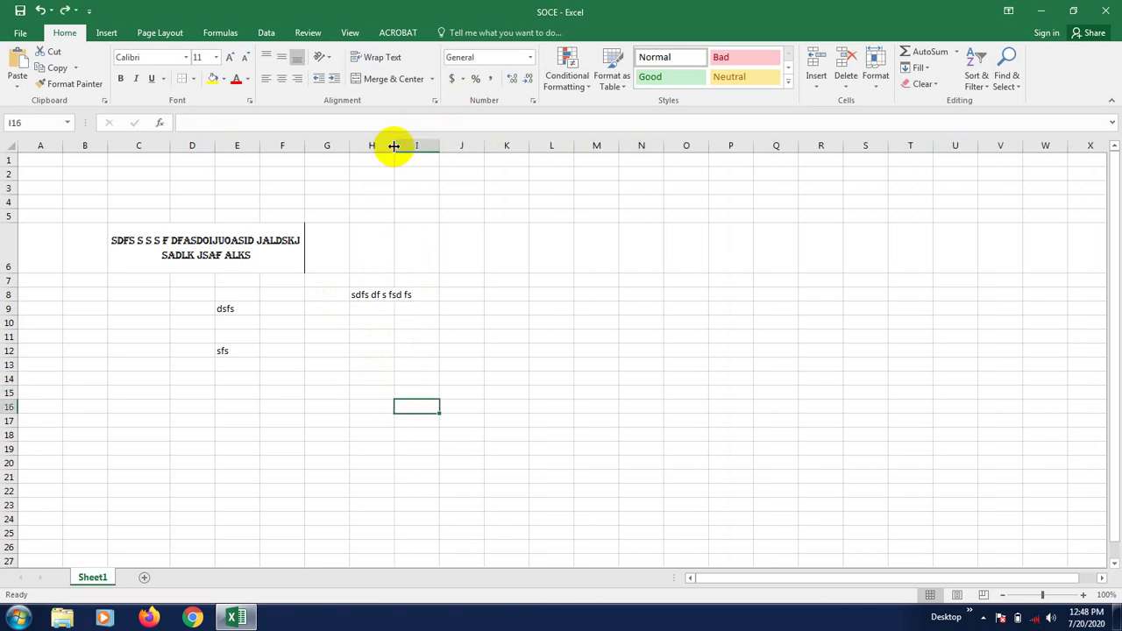
- AutoFit column H again so its width matches the text in cell H8
double_click(394, 146)
click(390, 348)
click(391, 295)
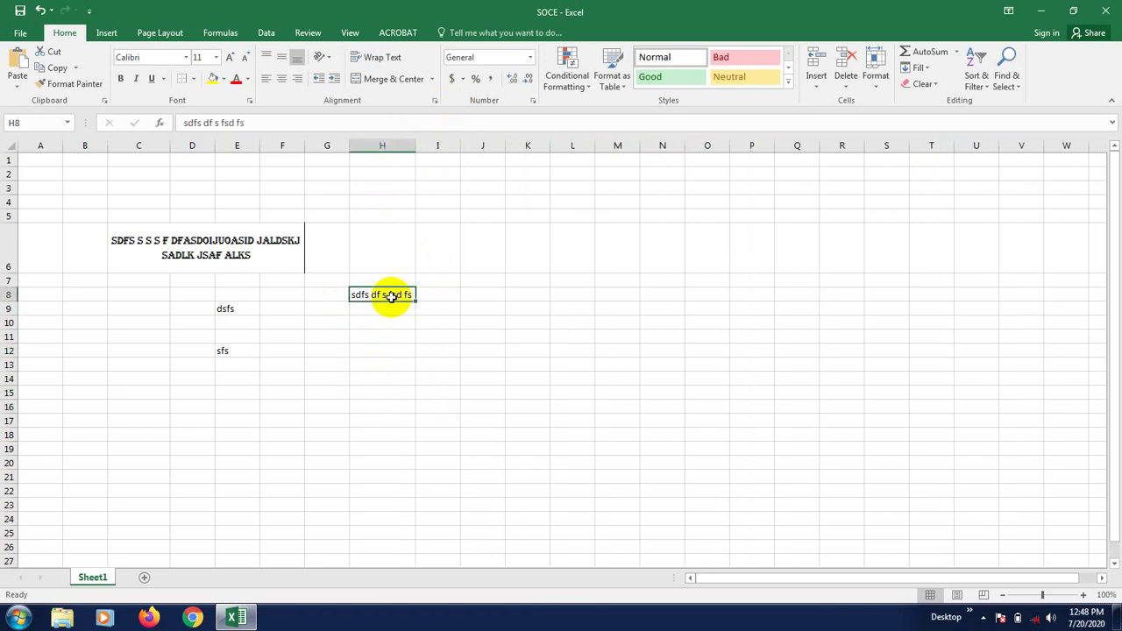
click(380, 364)
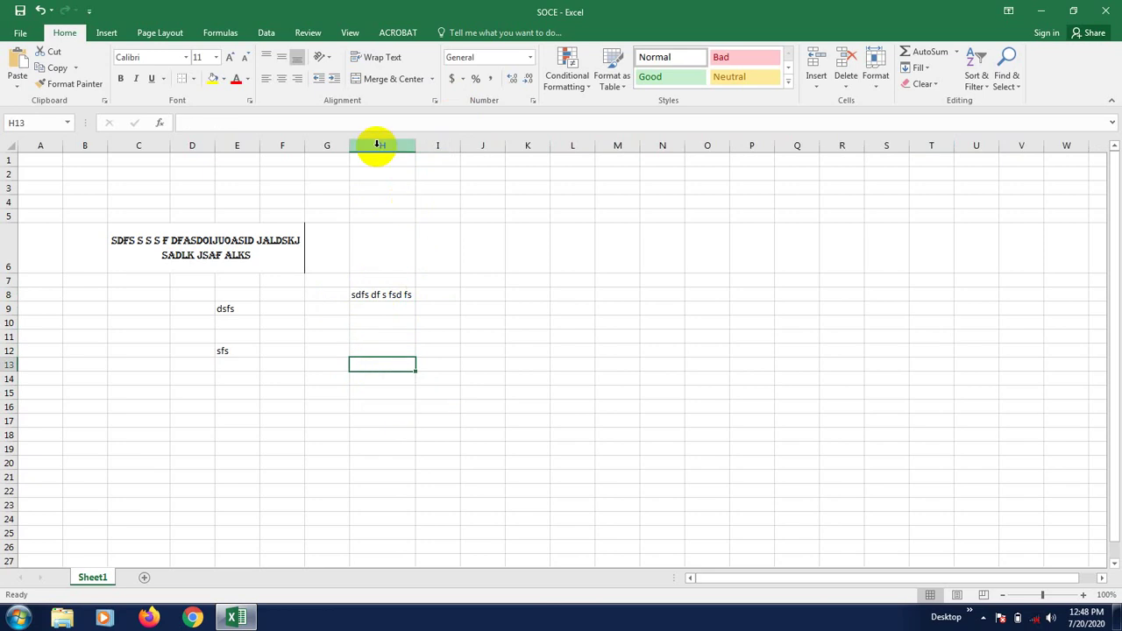
click(387, 296)
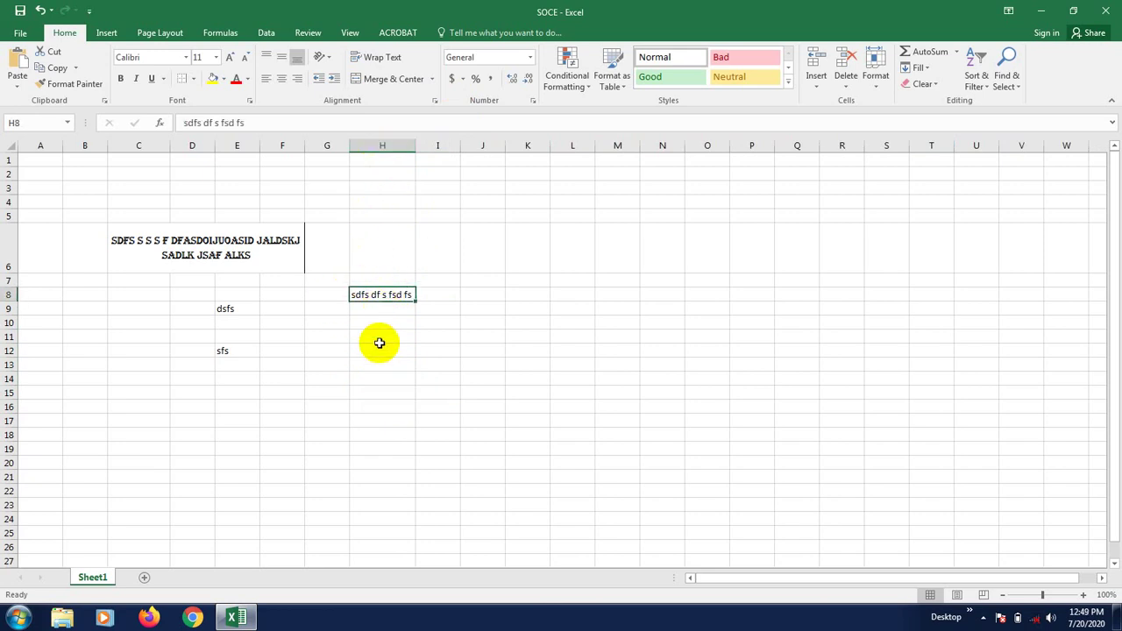
click(374, 347)
click(371, 308)
click(374, 295)
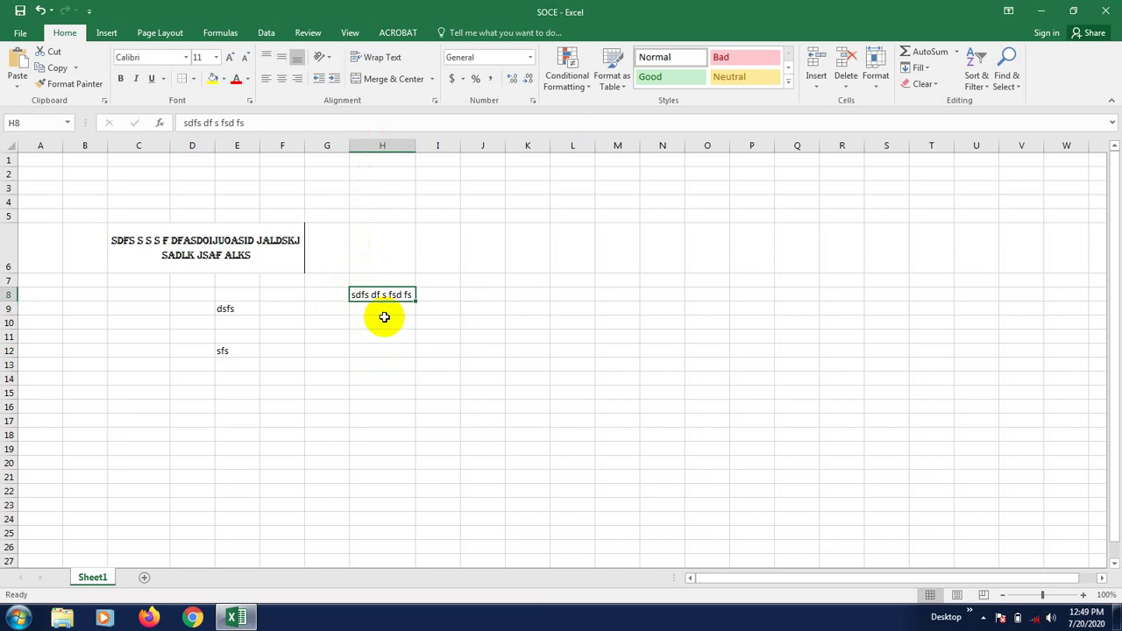
click(391, 363)
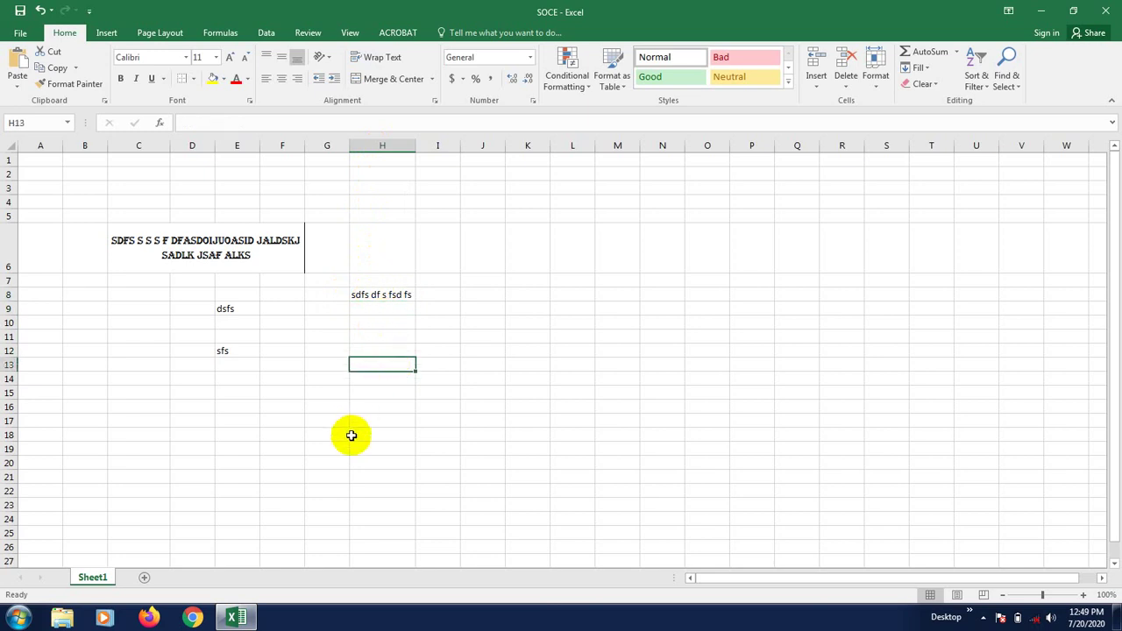
scroll(381, 418, down, 1)
scroll(380, 424, up, 1)
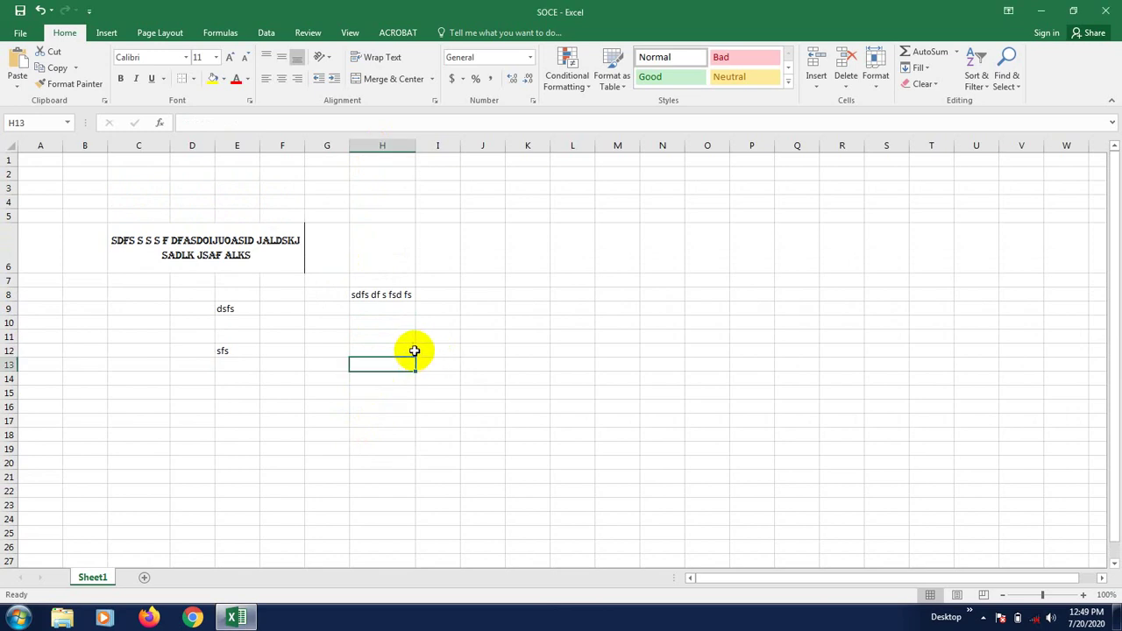
- Enter the number 1000 in cell J12
click(491, 351)
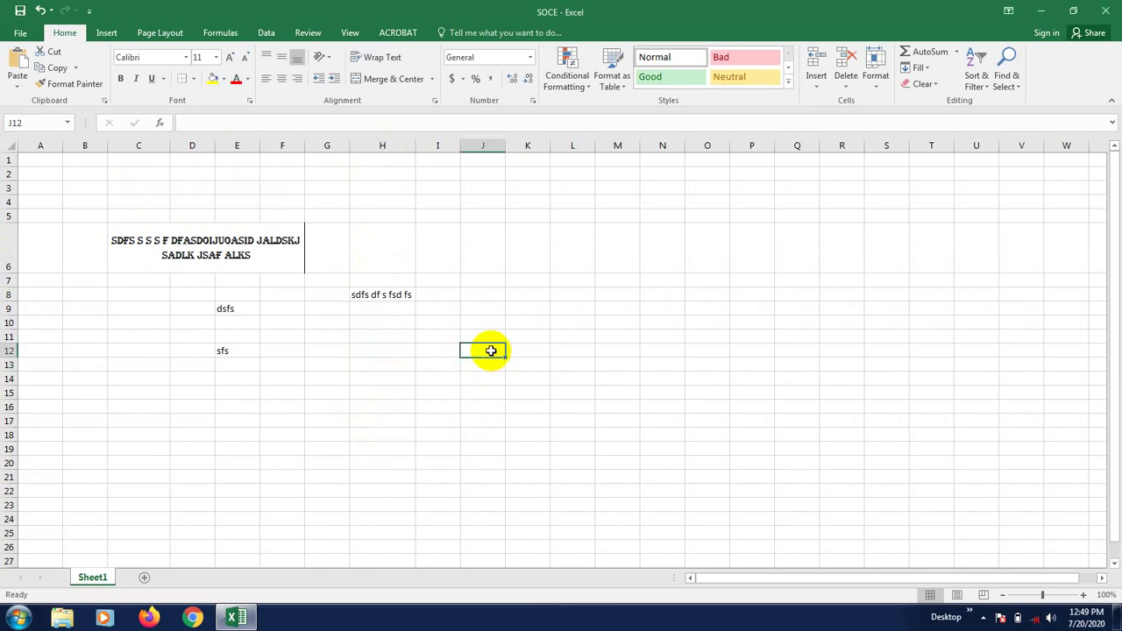
text(000)
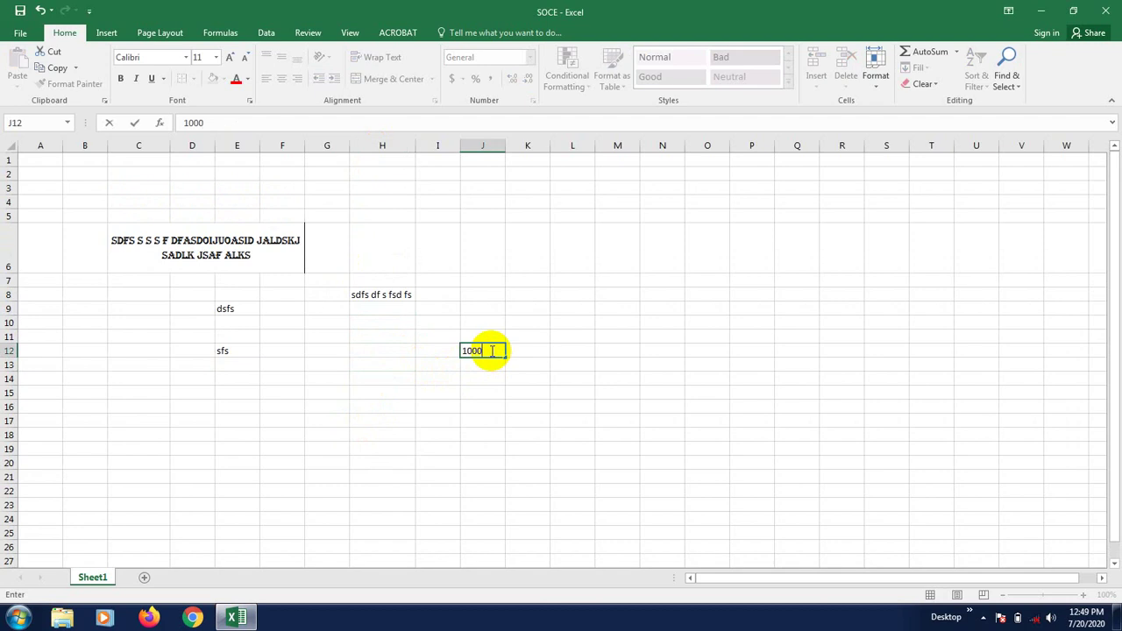
key(Return)
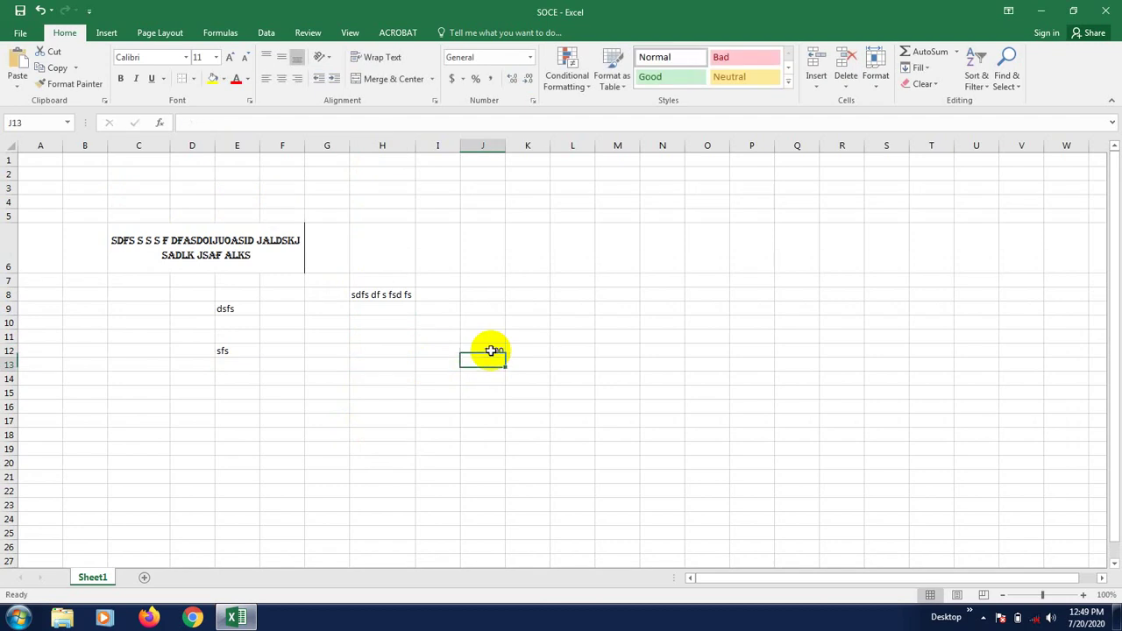
- Apply the $ English (United States) accounting number format to cell J12
click(483, 406)
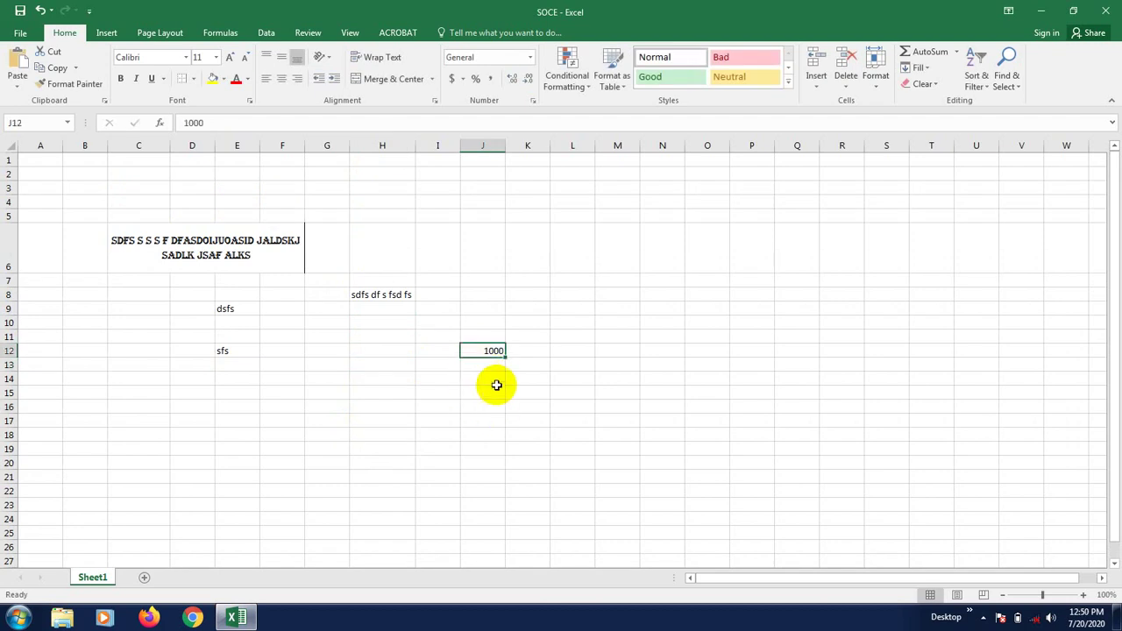
click(495, 380)
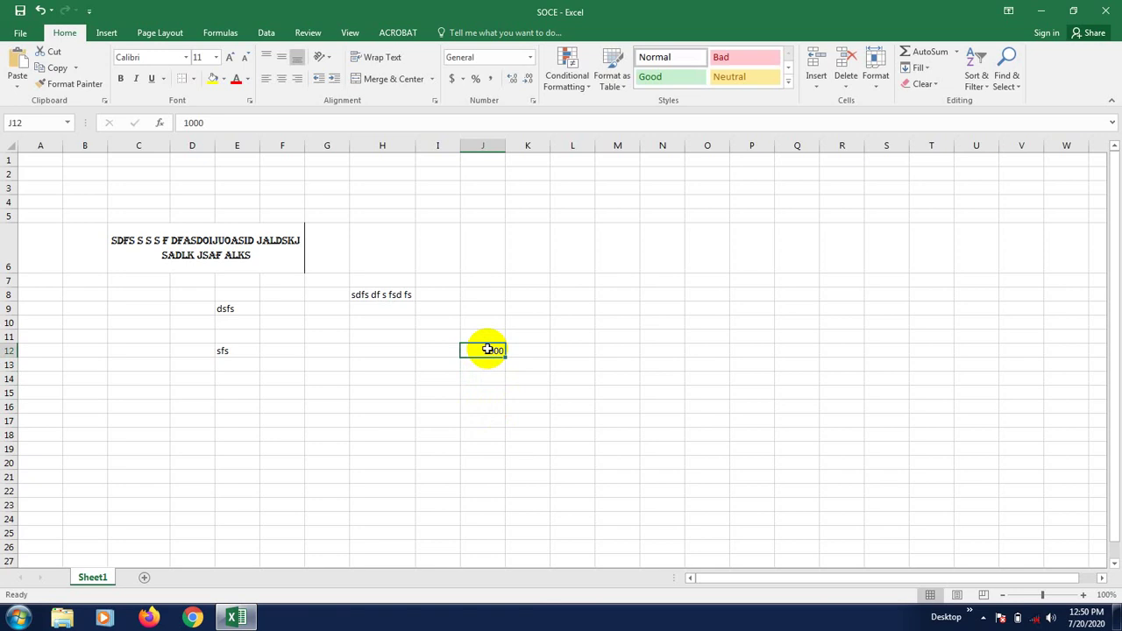
click(481, 380)
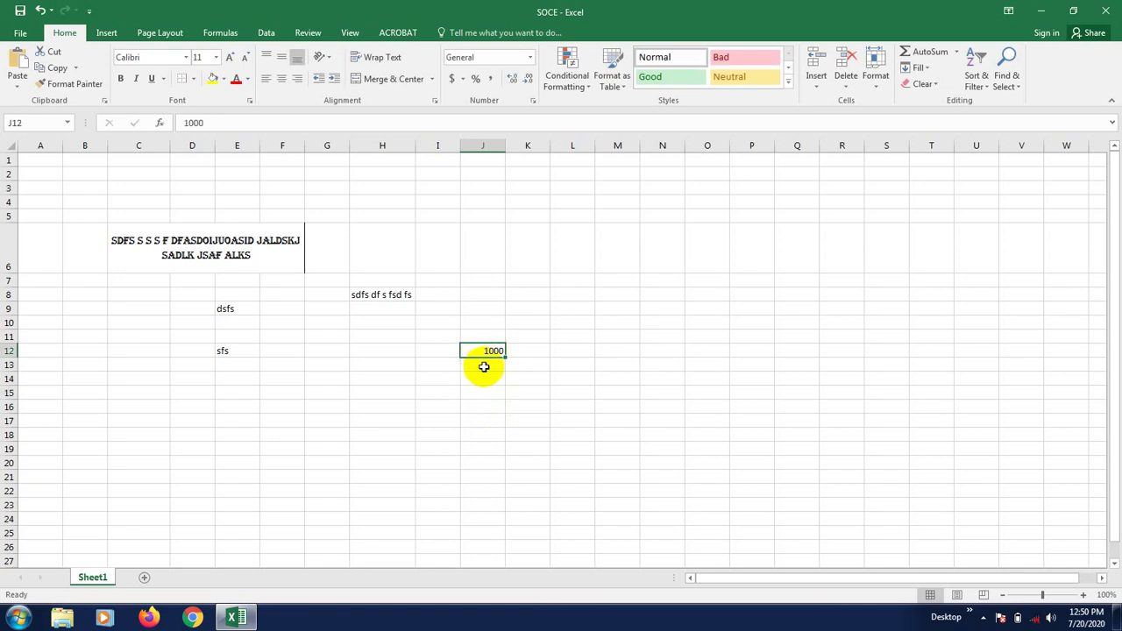
click(482, 393)
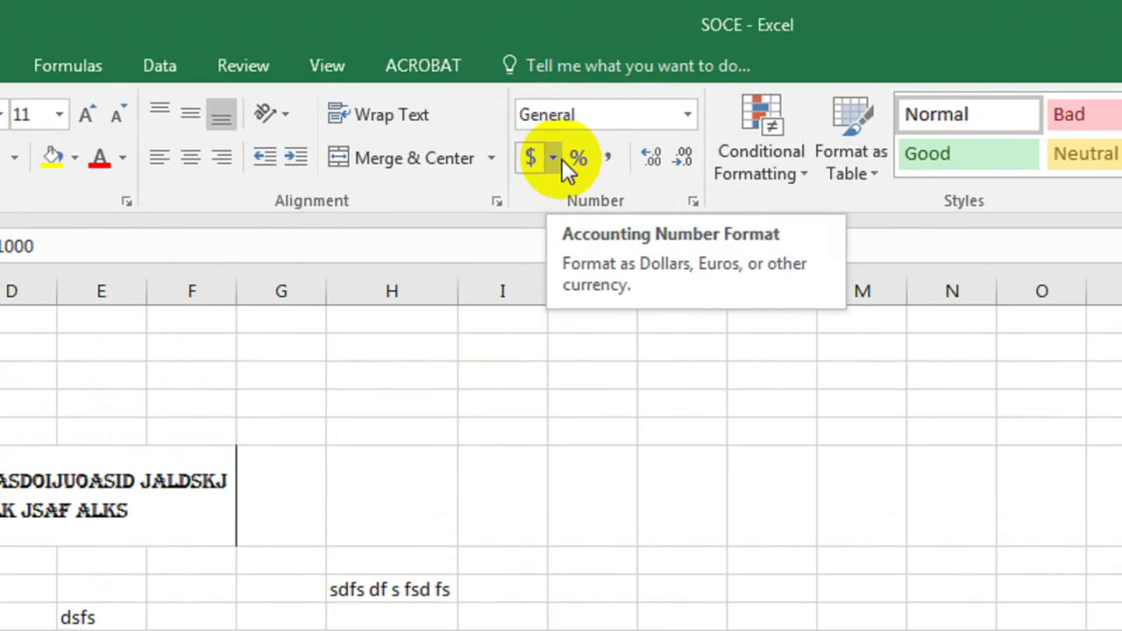
click(464, 79)
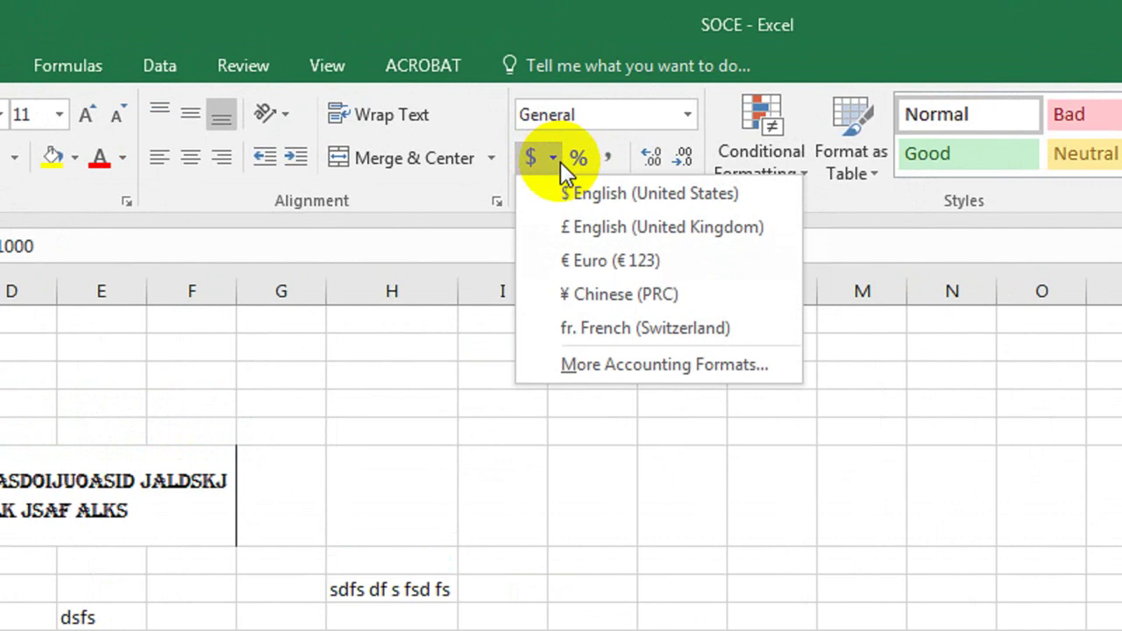
click(613, 194)
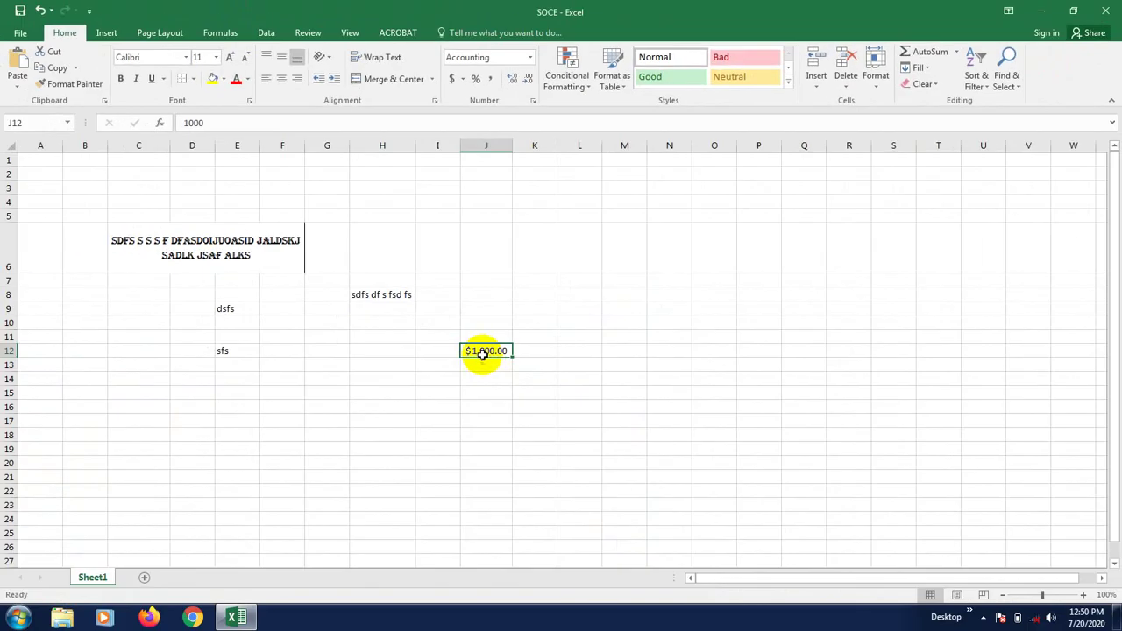
click(483, 378)
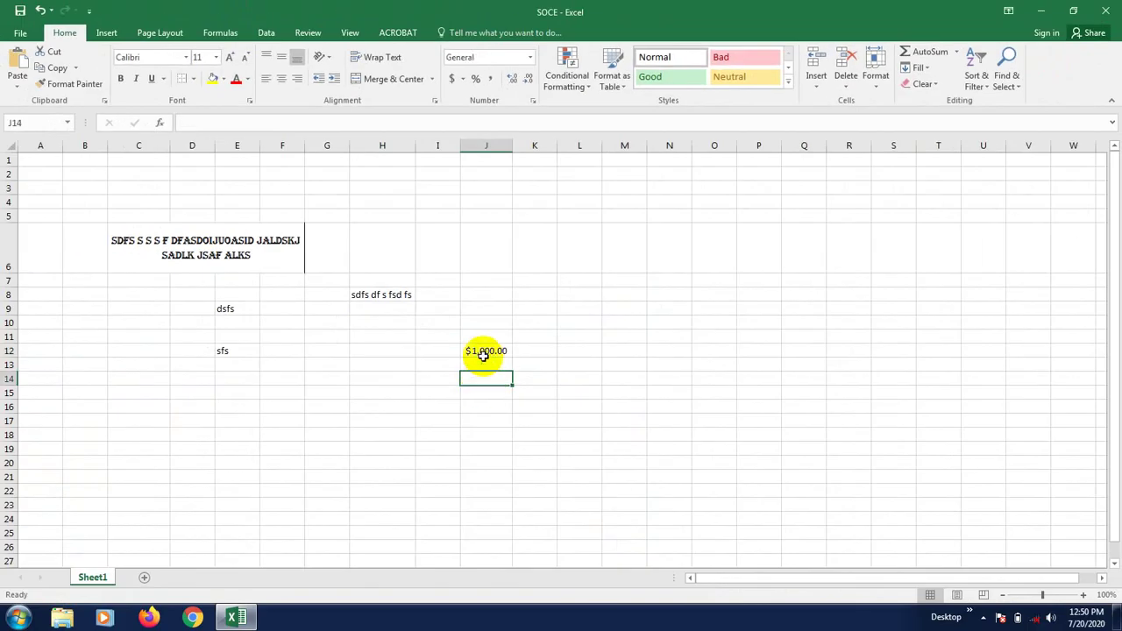
- AutoFit column J so the formatted amount in cell J12 displays in full at 140% zoom
click(480, 351)
click(1083, 595)
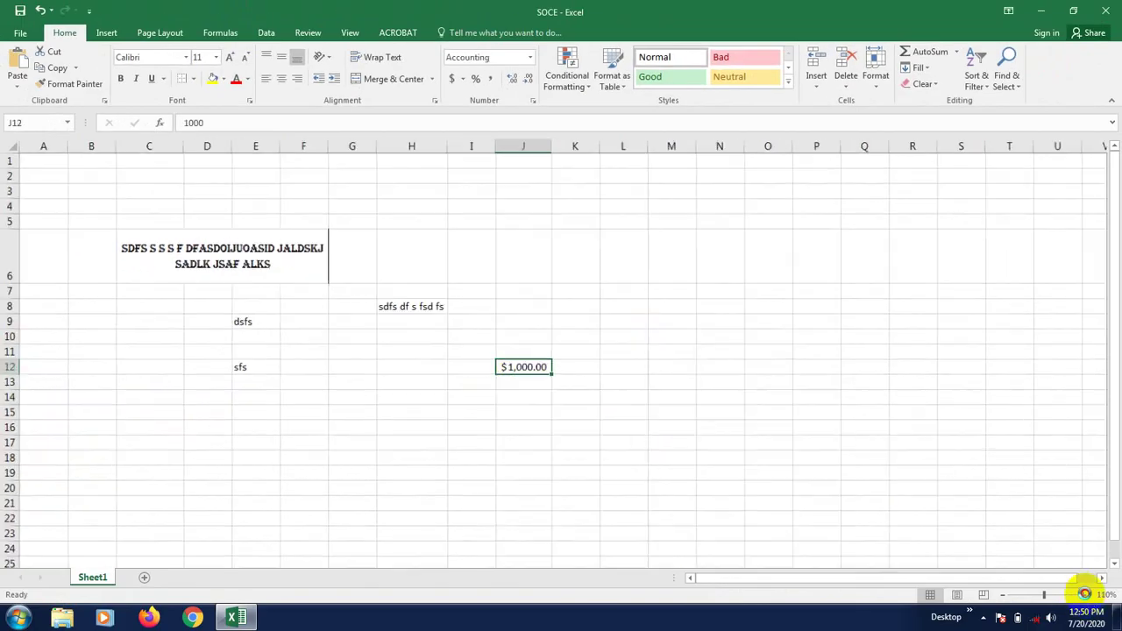
click(1083, 595)
click(1083, 595)
click(1083, 595)
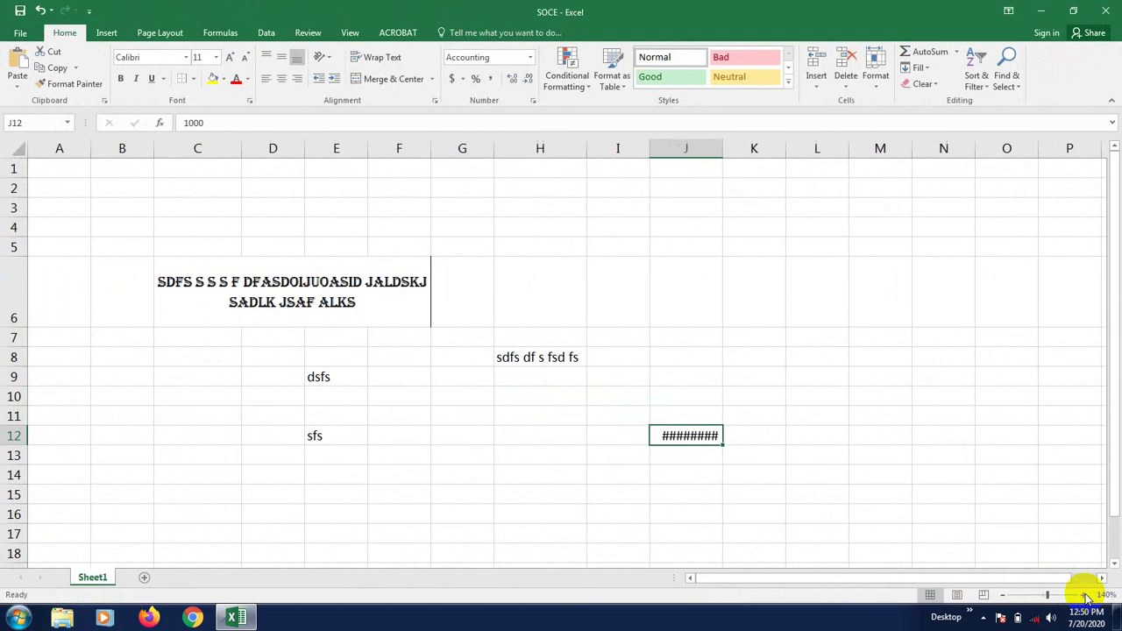
double_click(722, 154)
drag(720, 579, 776, 585)
scroll(701, 503, down, 2)
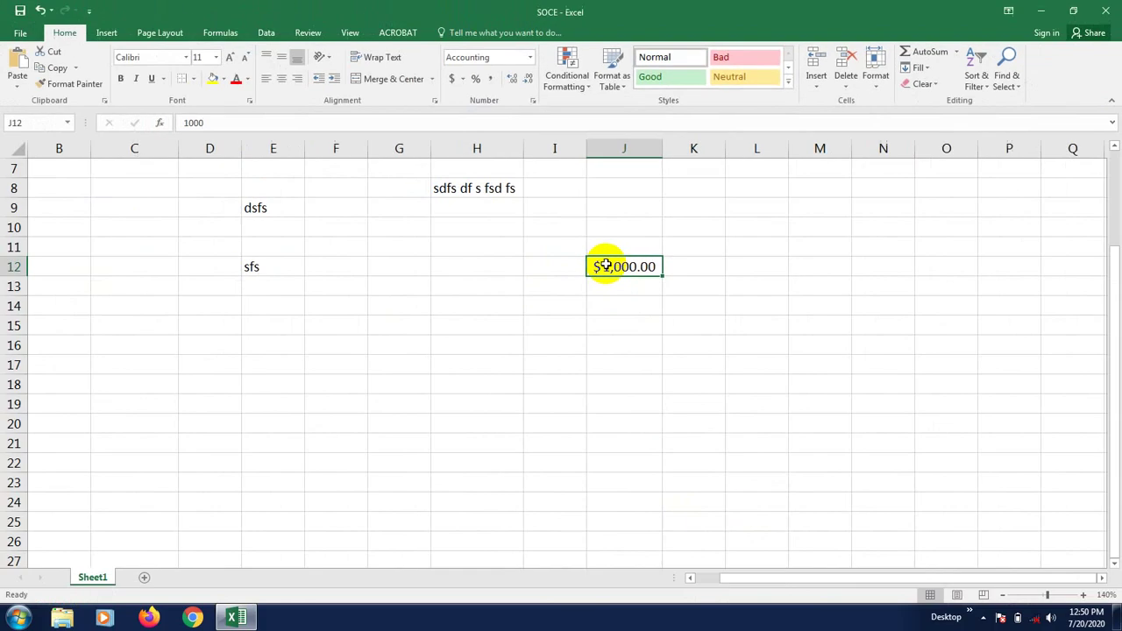
click(568, 399)
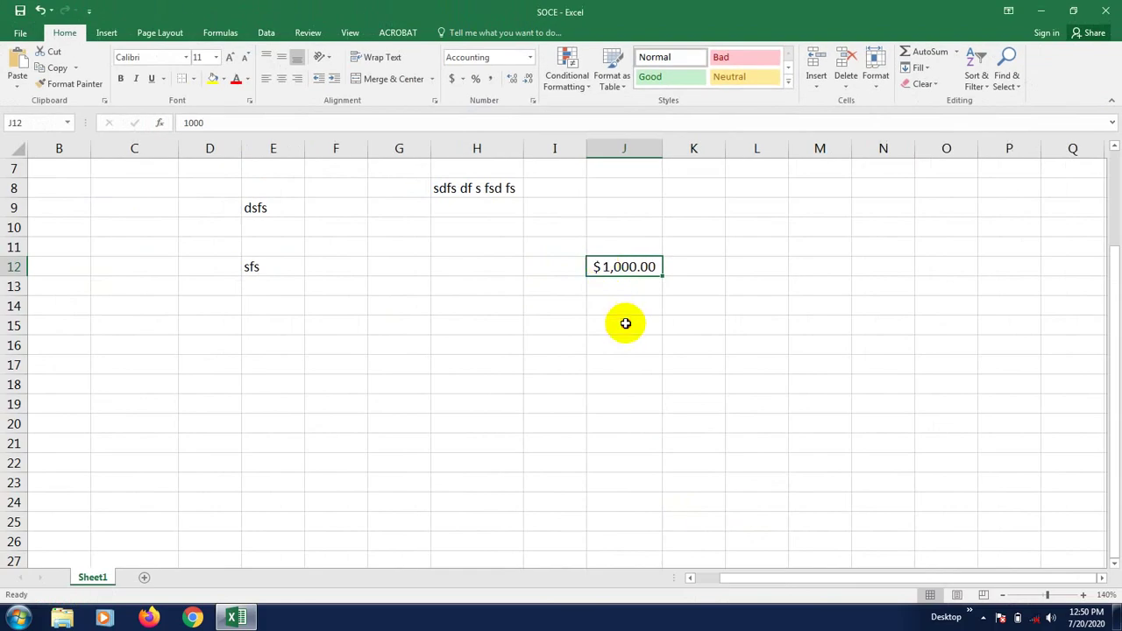
- Change the accounting format of cell J12 to € Euro (€ 123) and AutoFit column J to the amount
click(609, 267)
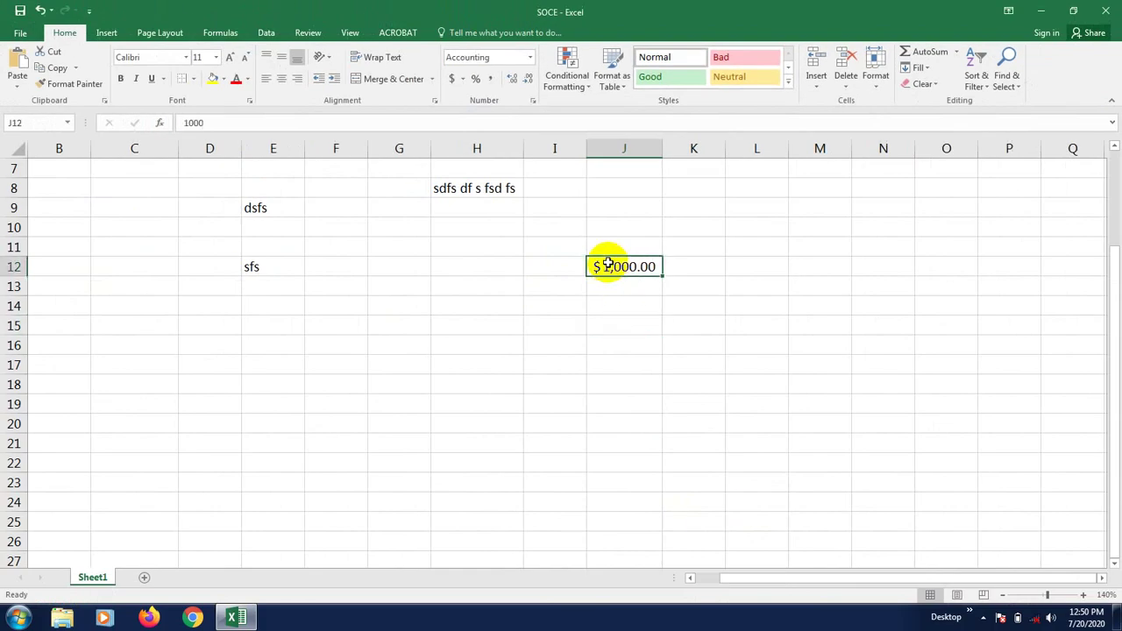
click(462, 79)
click(488, 130)
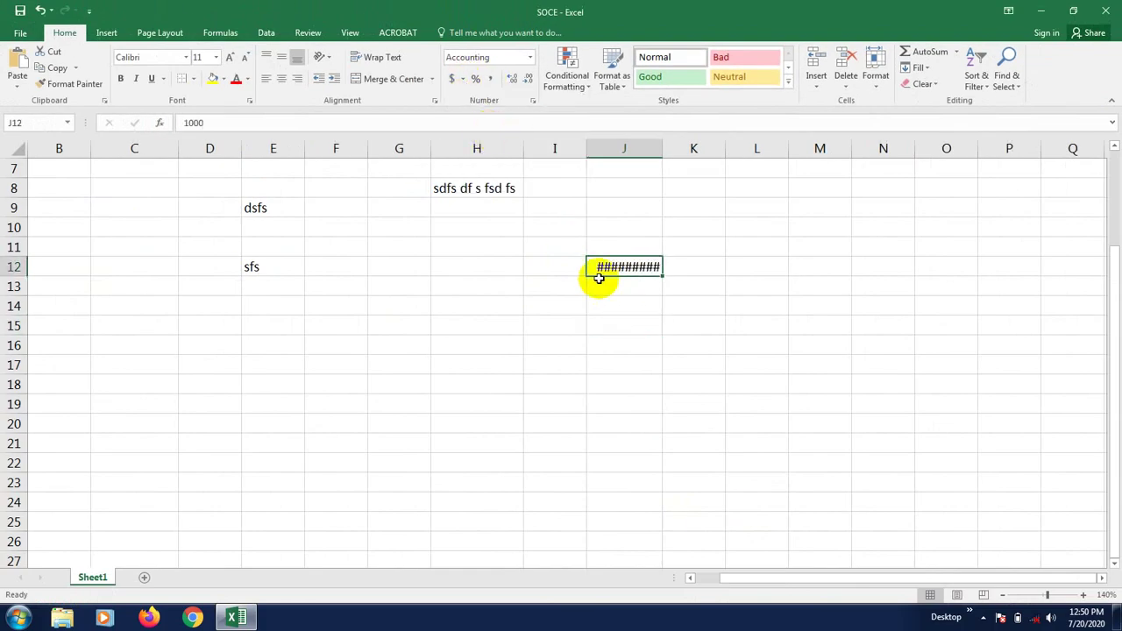
double_click(666, 151)
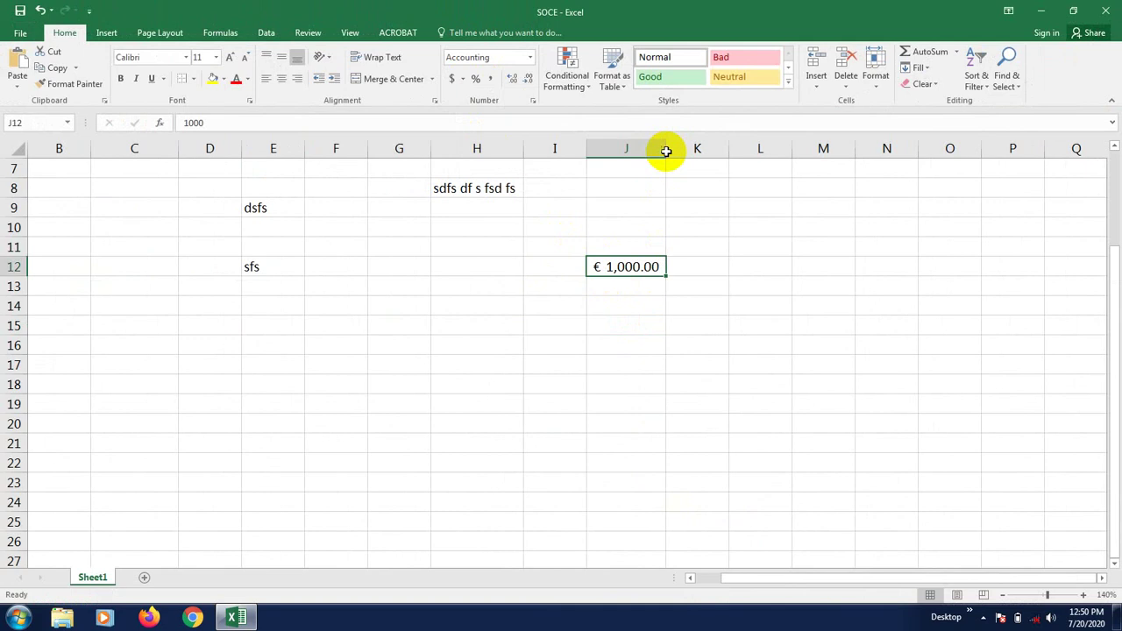
click(625, 406)
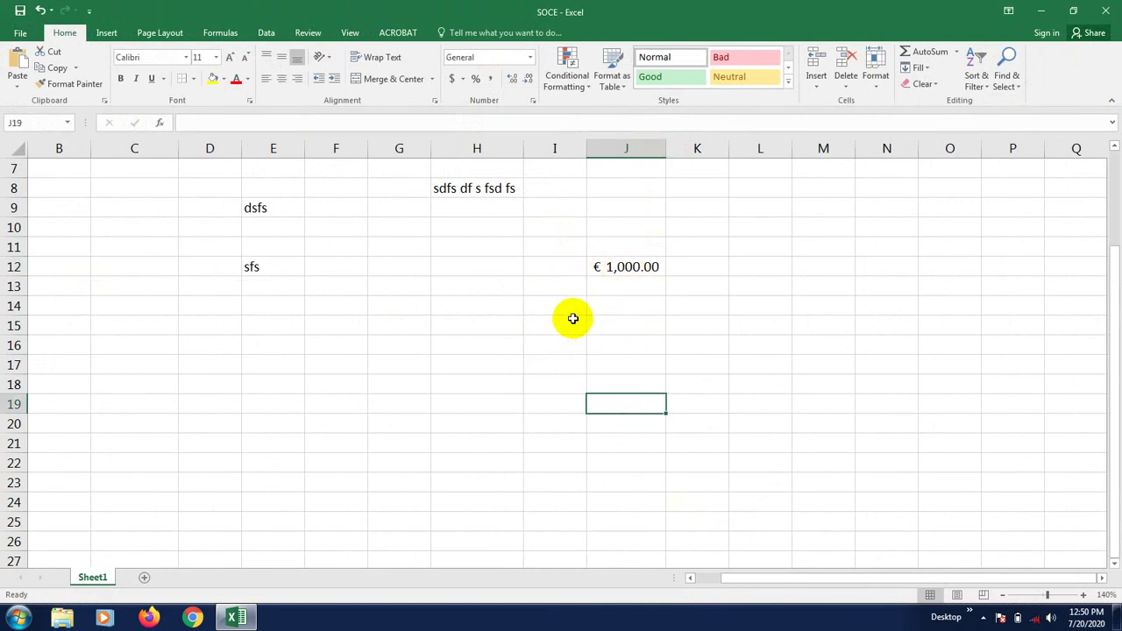
- Examine the currency symbols offered in the additional accounting formats for cell J12, closing the dialog without applying a change
click(623, 266)
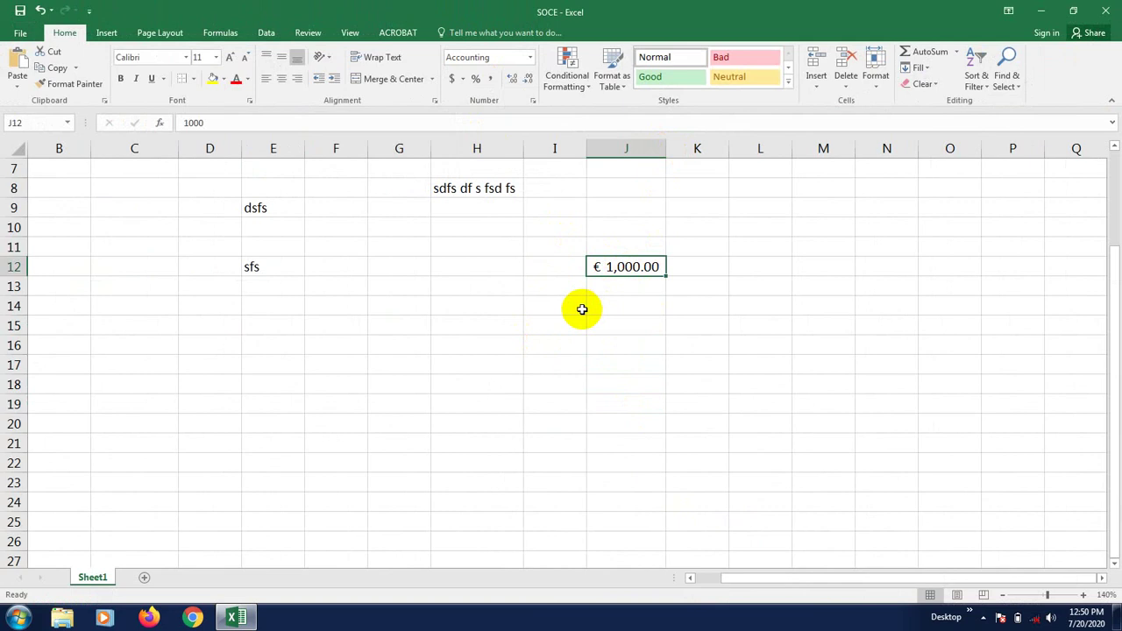
click(463, 79)
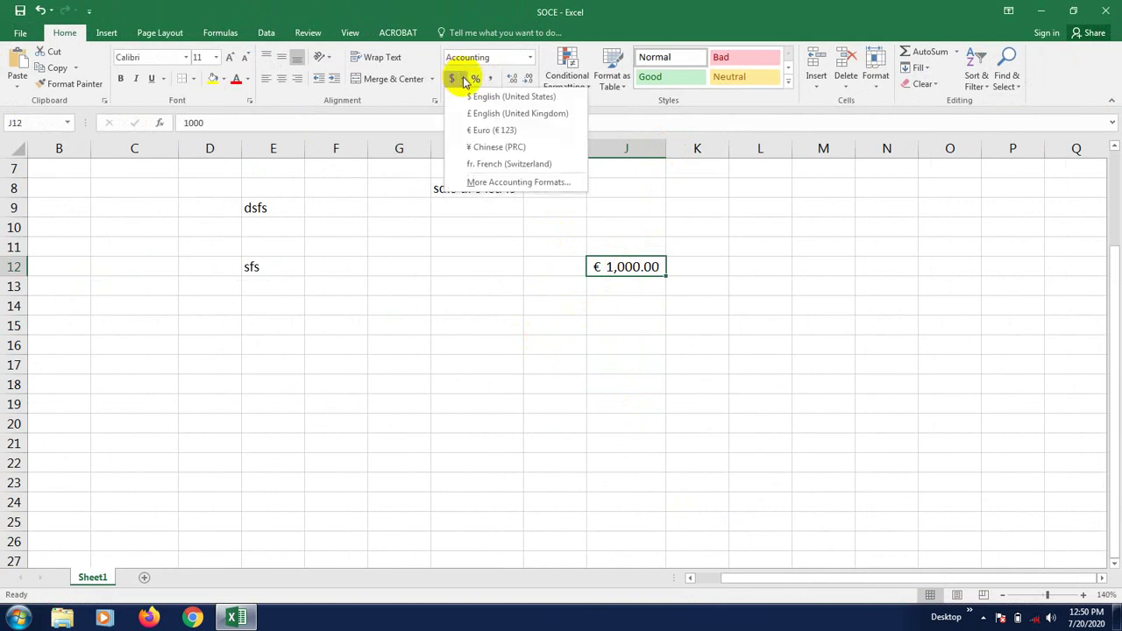
click(526, 183)
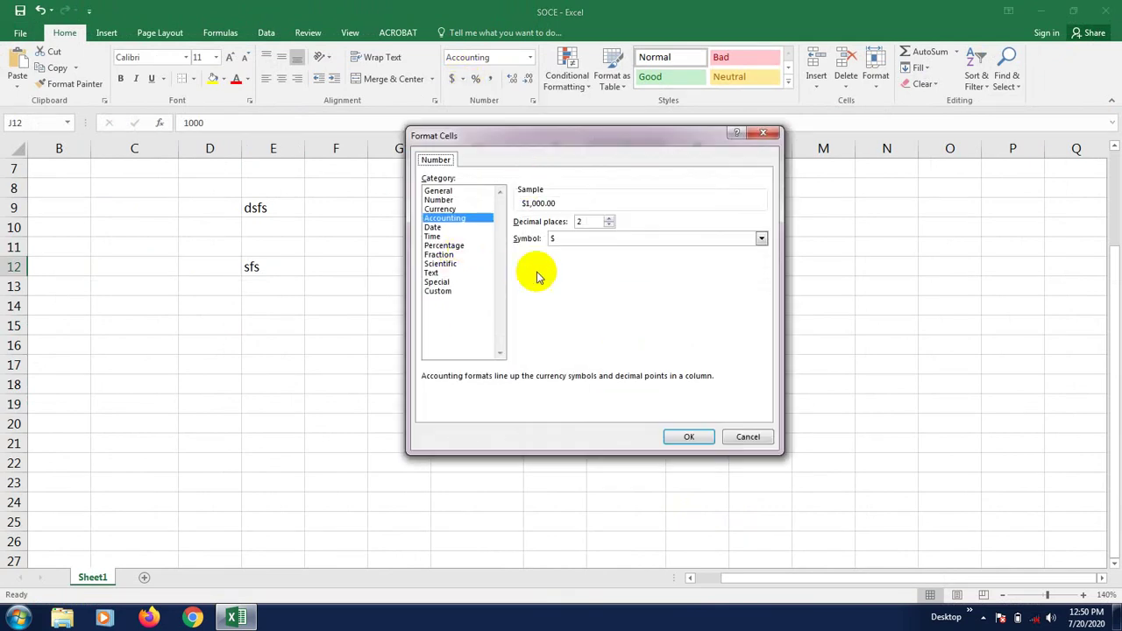
click(574, 239)
scroll(637, 273, down, 2)
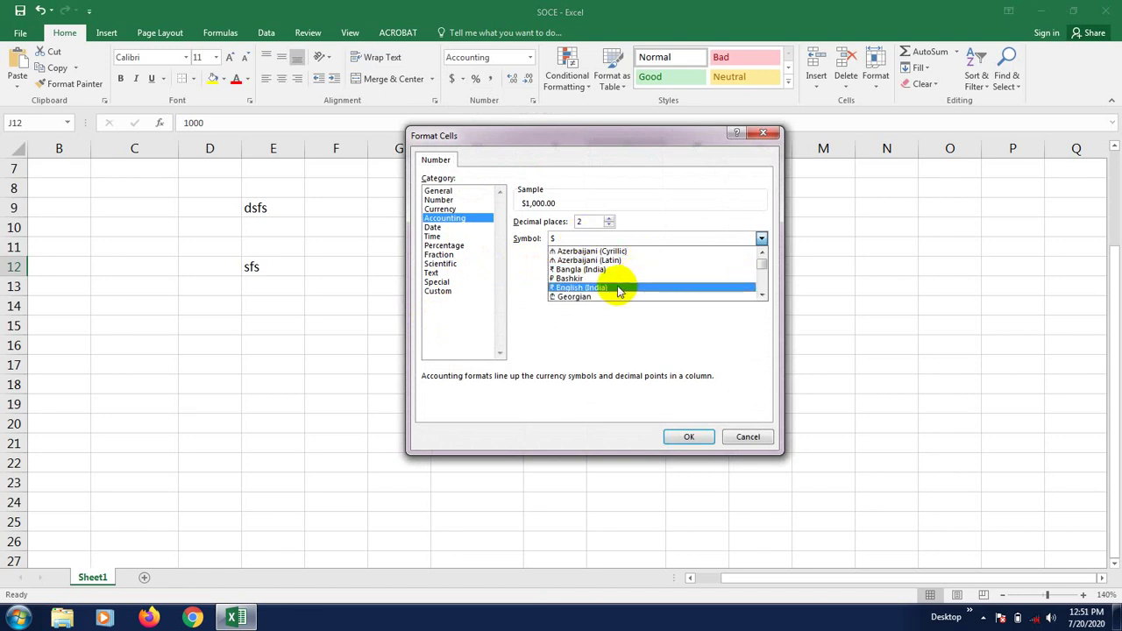
scroll(618, 289, down, 2)
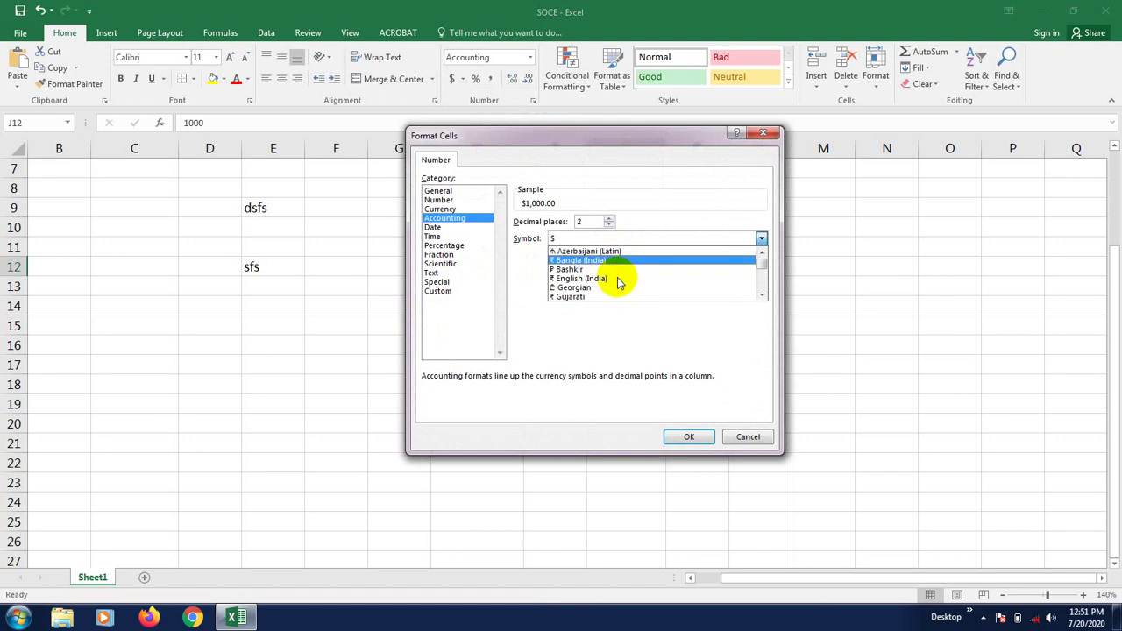
scroll(617, 282, down, 3)
scroll(589, 294, up, 3)
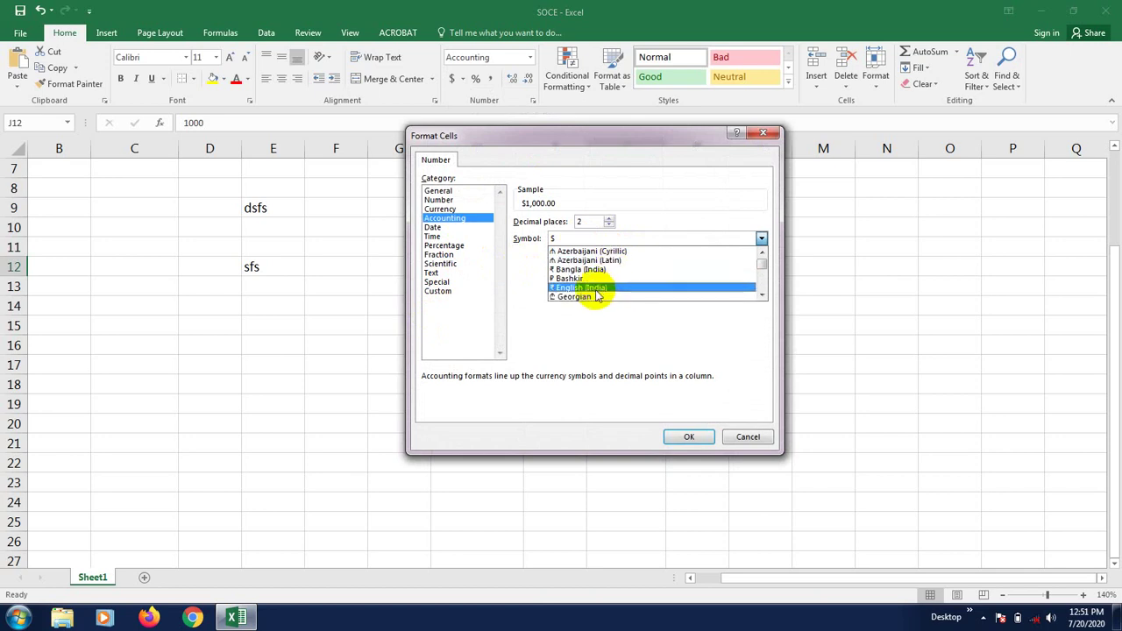
scroll(599, 277, up, 1)
scroll(598, 276, up, 1)
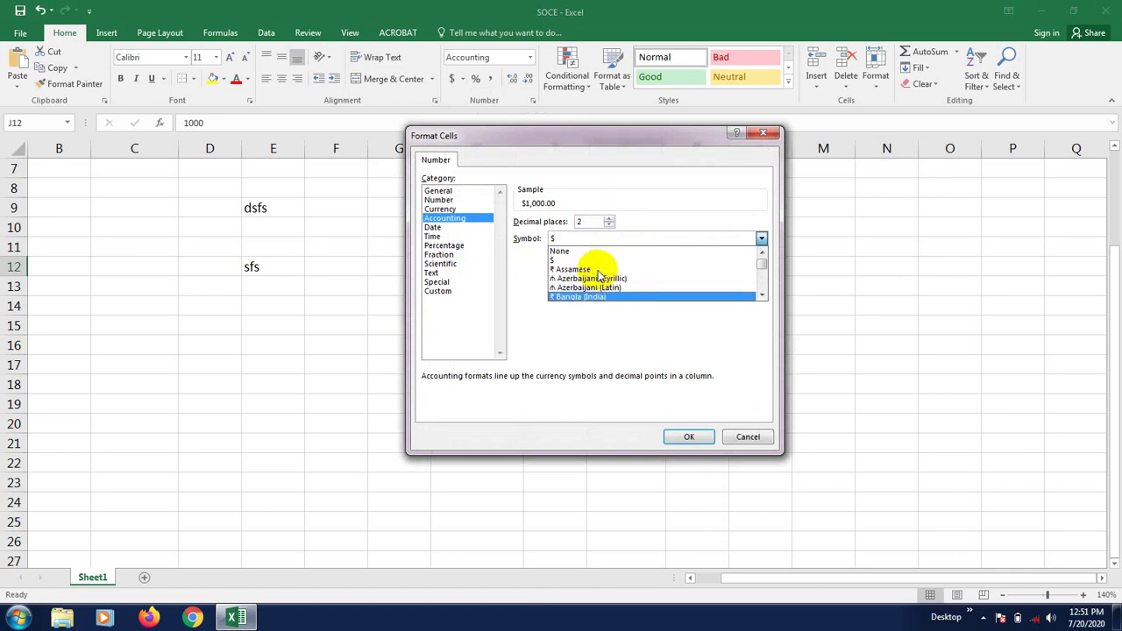
scroll(599, 277, down, 4)
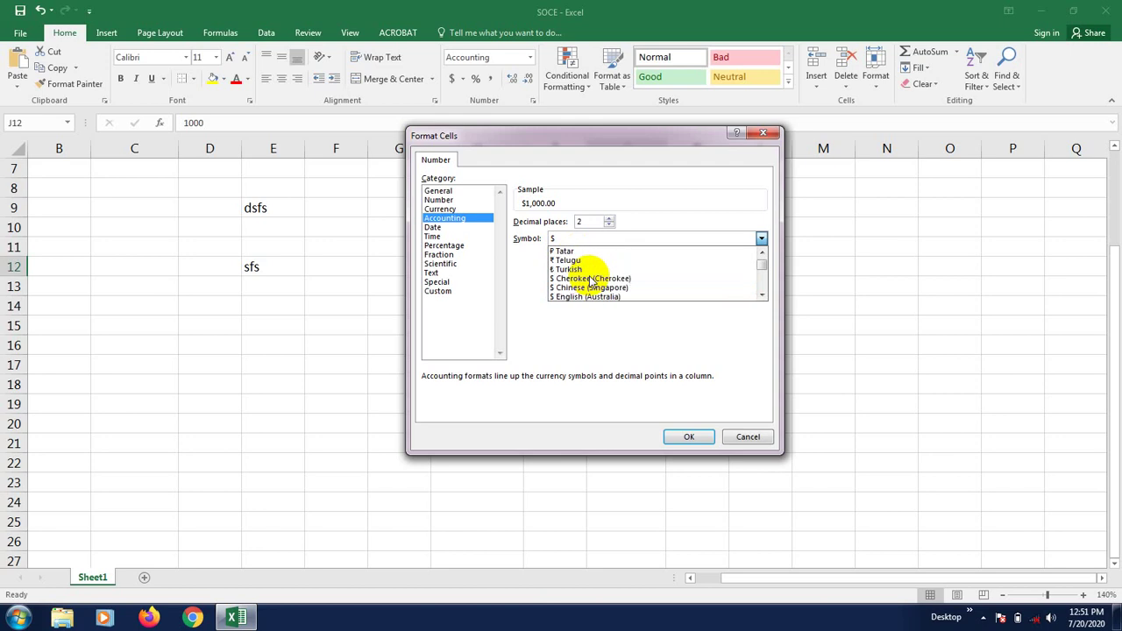
scroll(592, 281, down, 2)
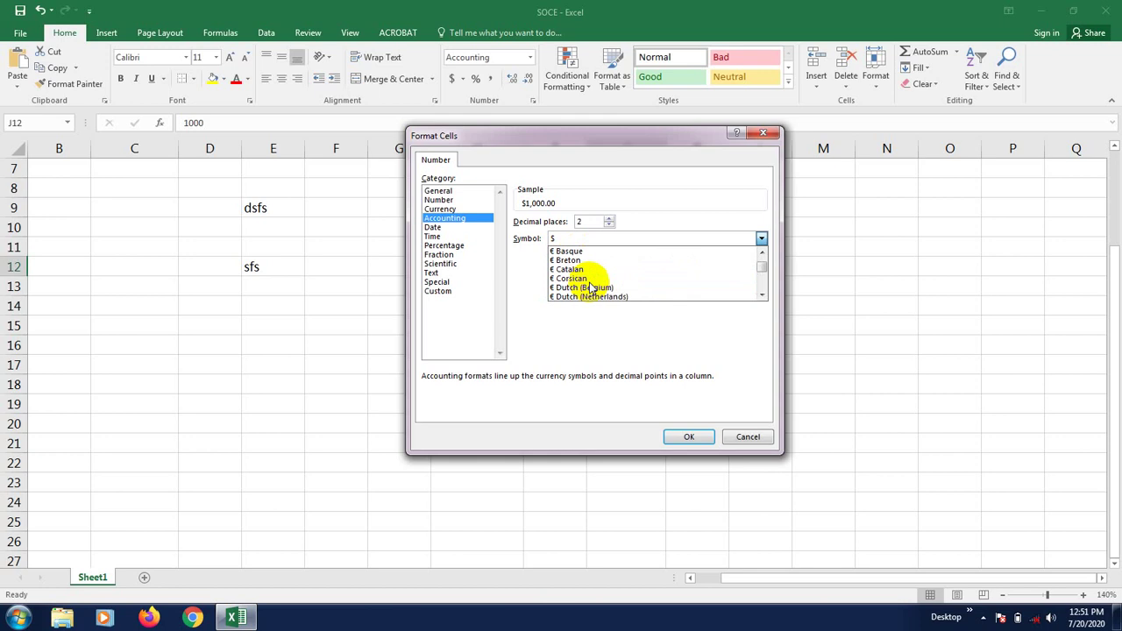
scroll(592, 289, down, 2)
scroll(592, 288, down, 10)
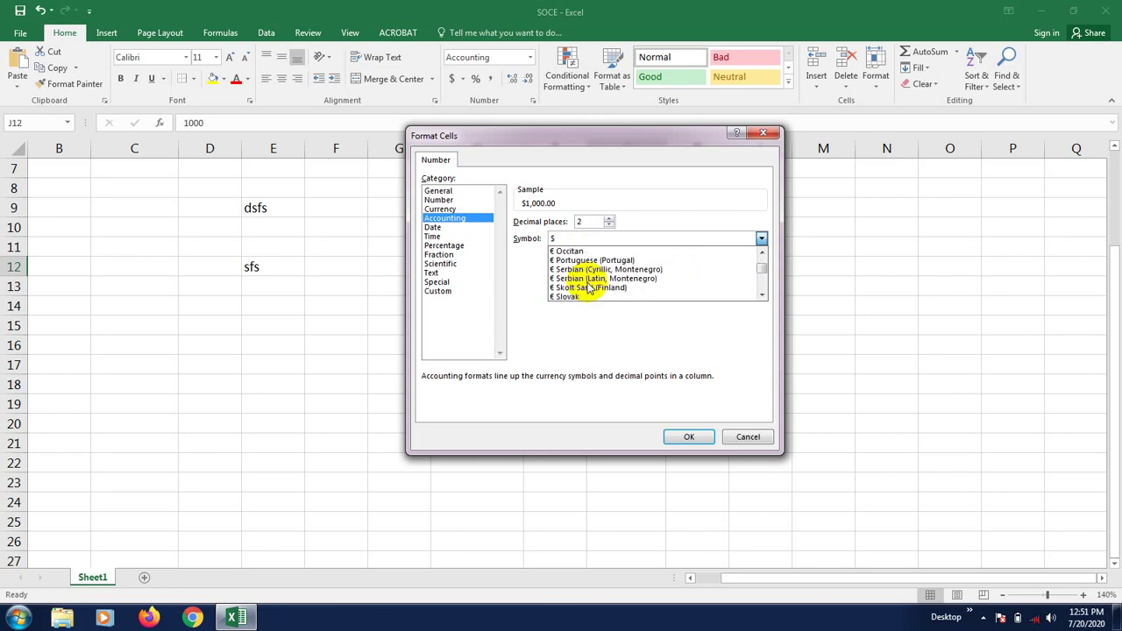
scroll(589, 293, down, 10)
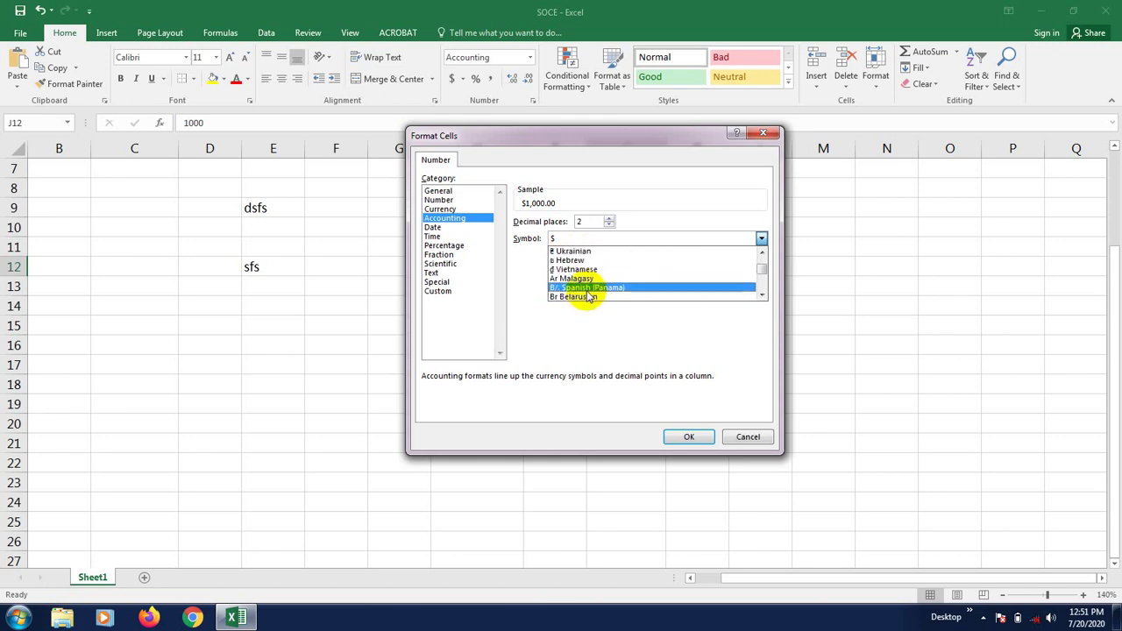
scroll(593, 292, down, 10)
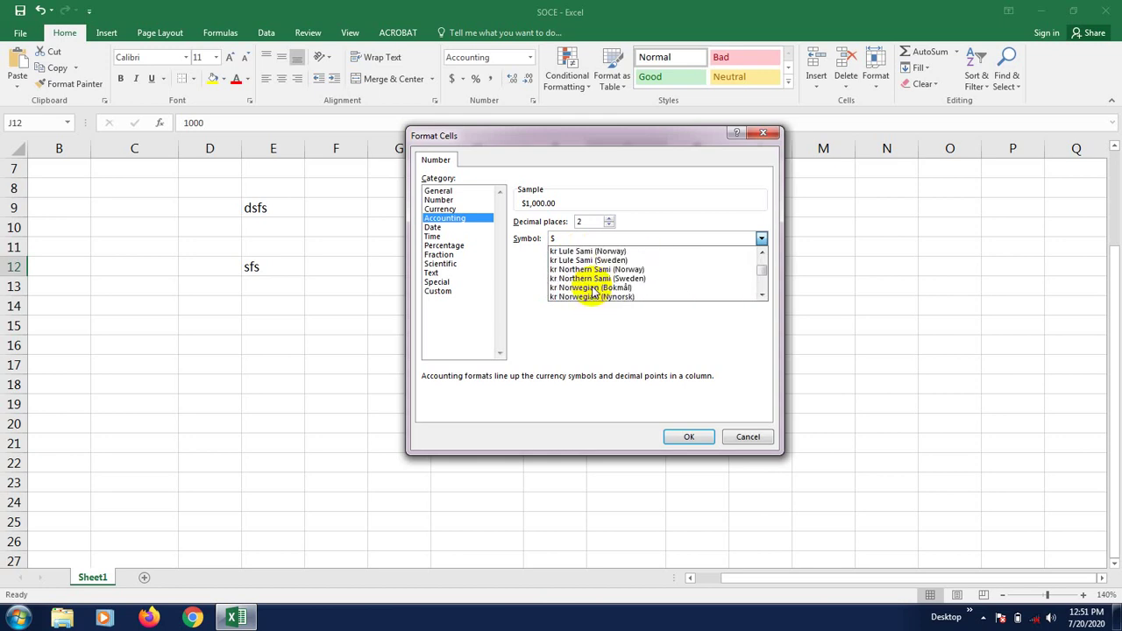
click(662, 353)
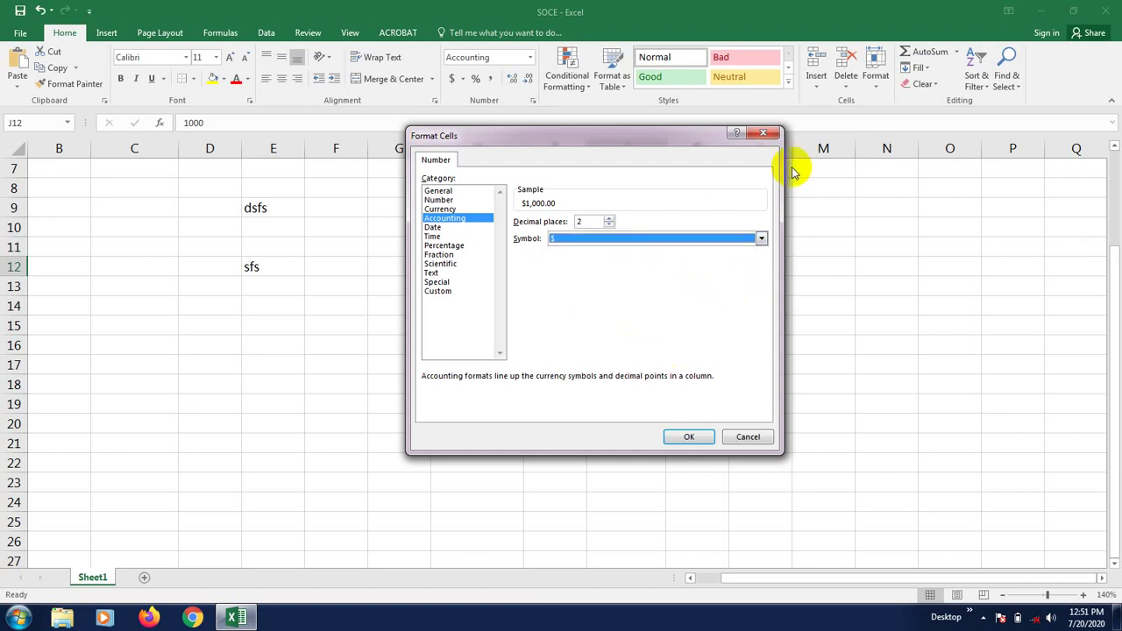
click(770, 134)
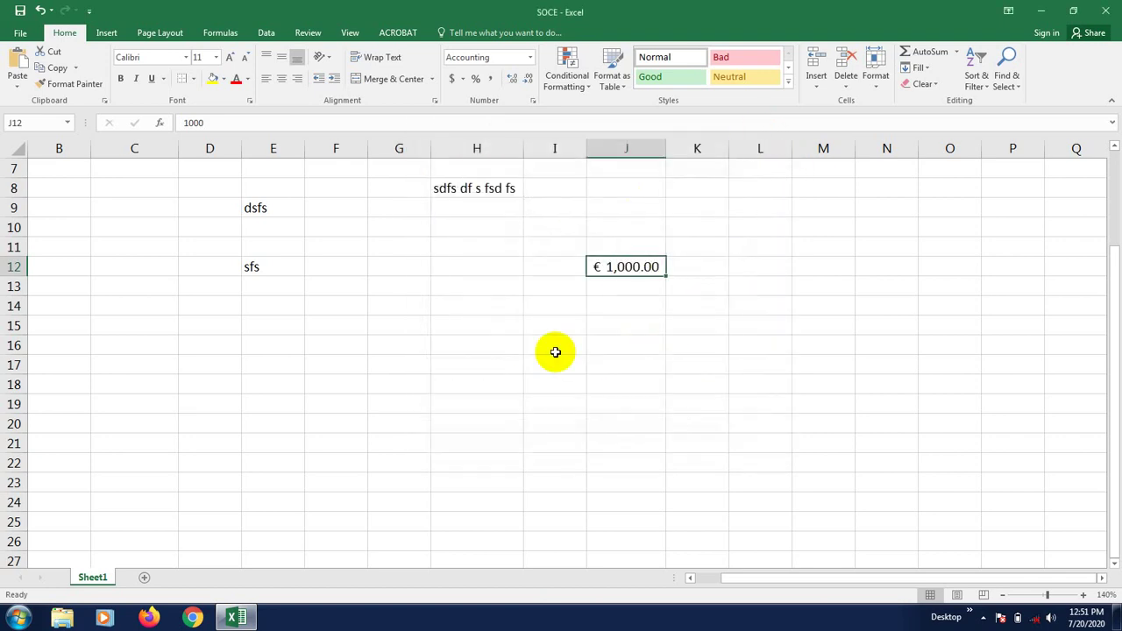
scroll(553, 350, left, 1)
drag(708, 578, 734, 577)
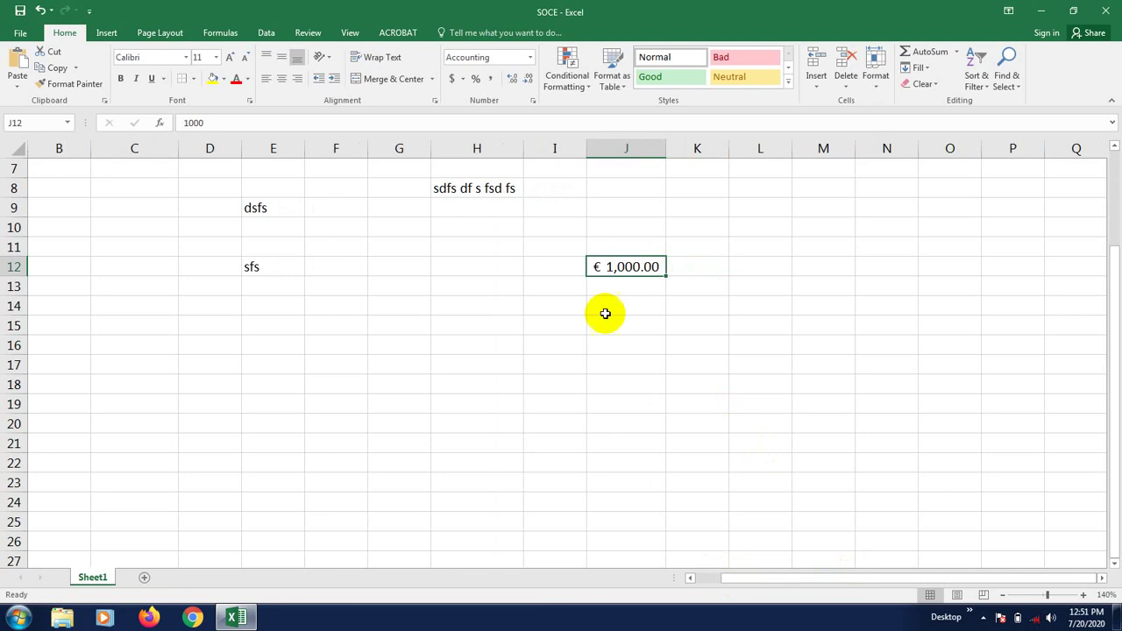
click(645, 343)
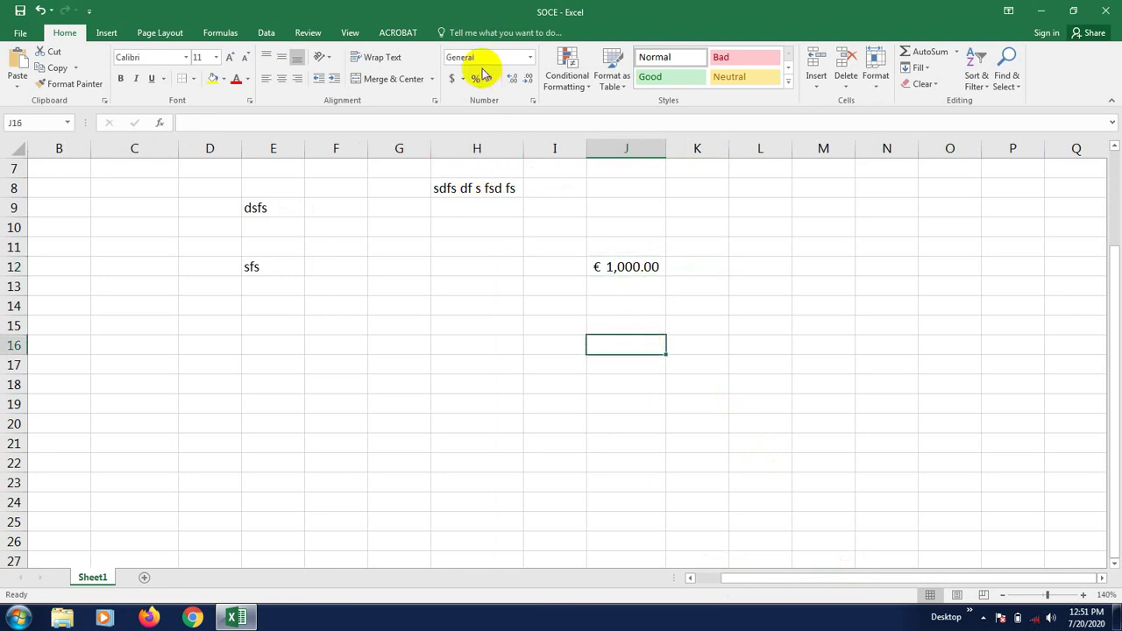
- Enter 100 in cell H15, and clear that cell again
click(465, 322)
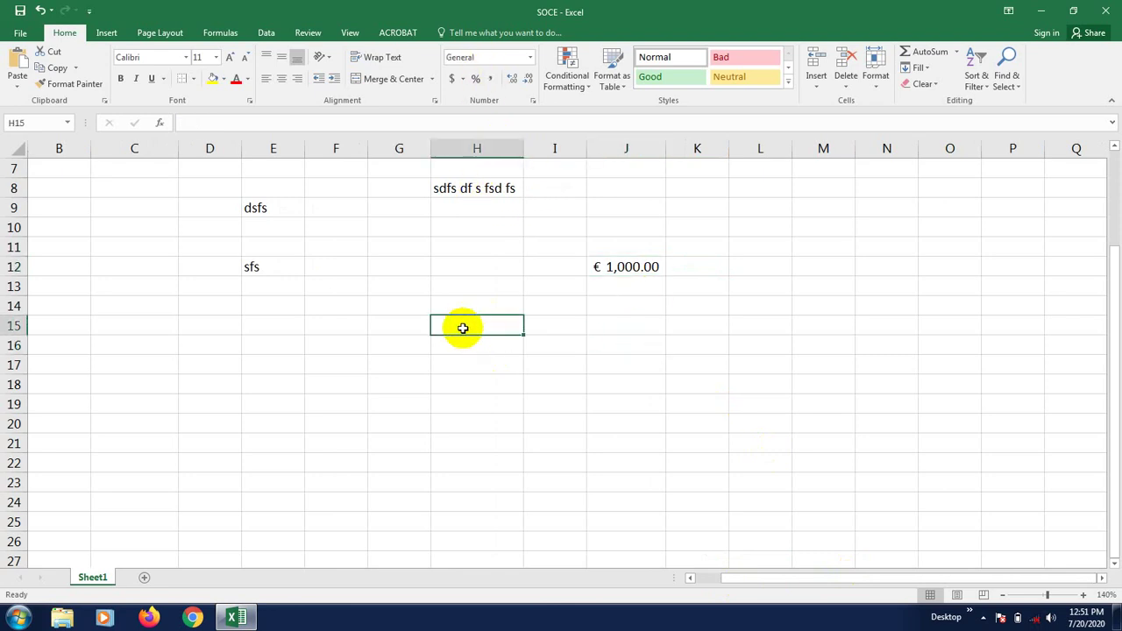
text(100)
key(Return)
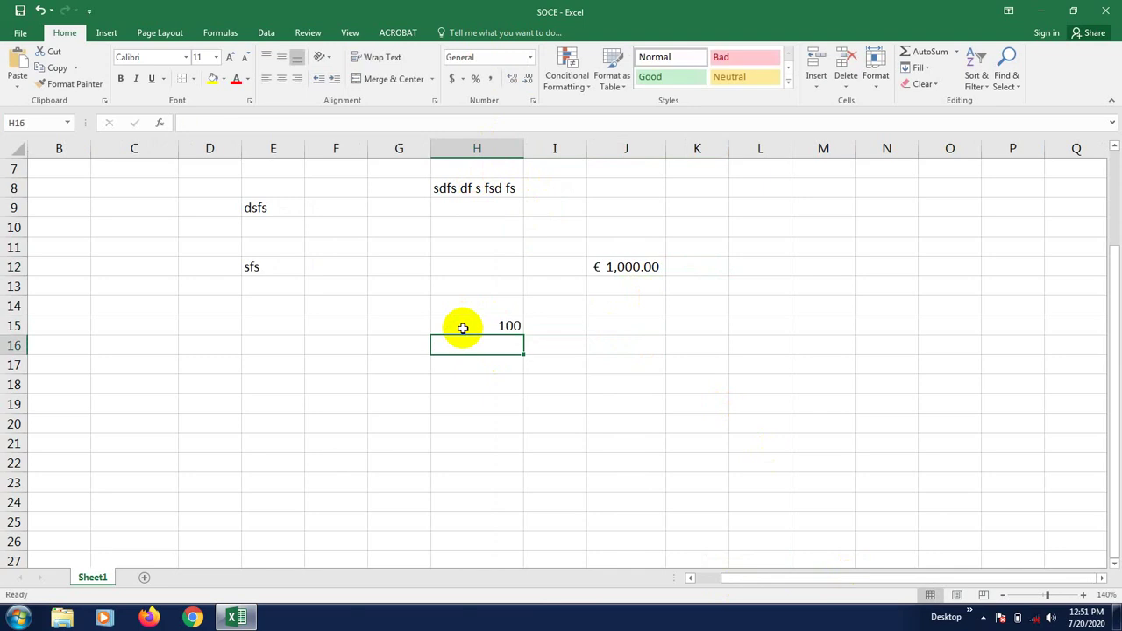
click(462, 402)
click(489, 330)
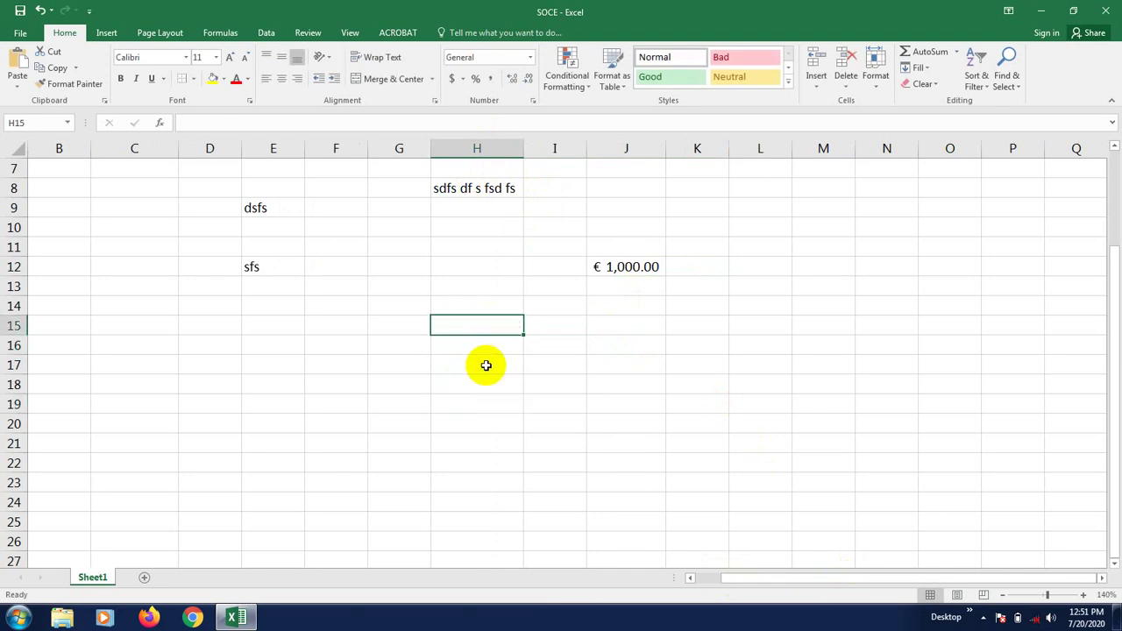
click(487, 366)
click(473, 328)
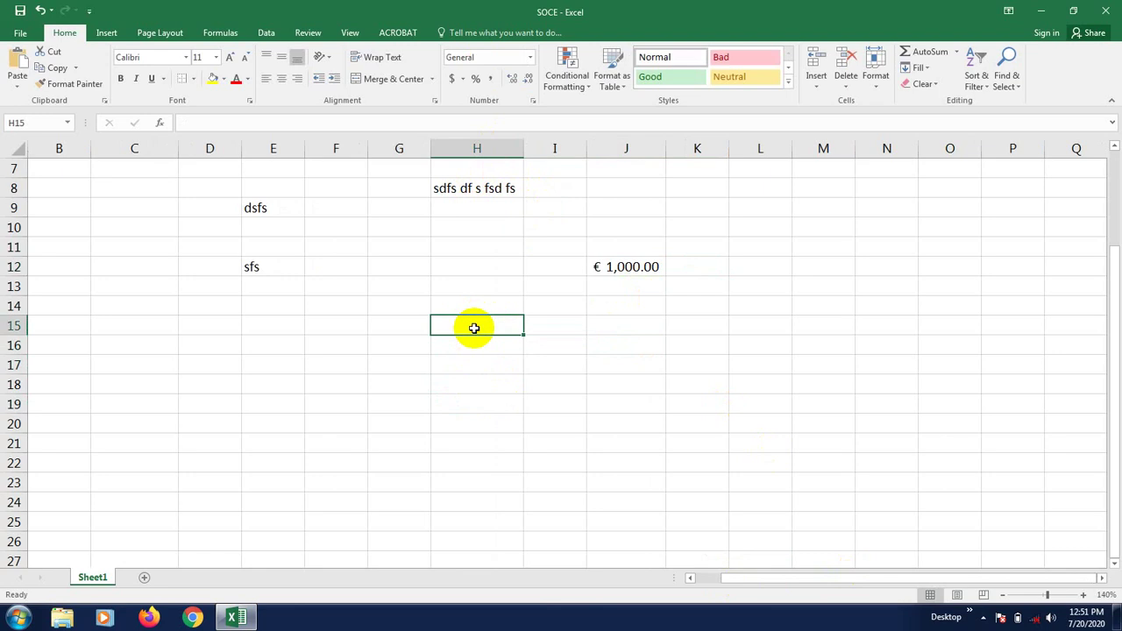
click(94, 166)
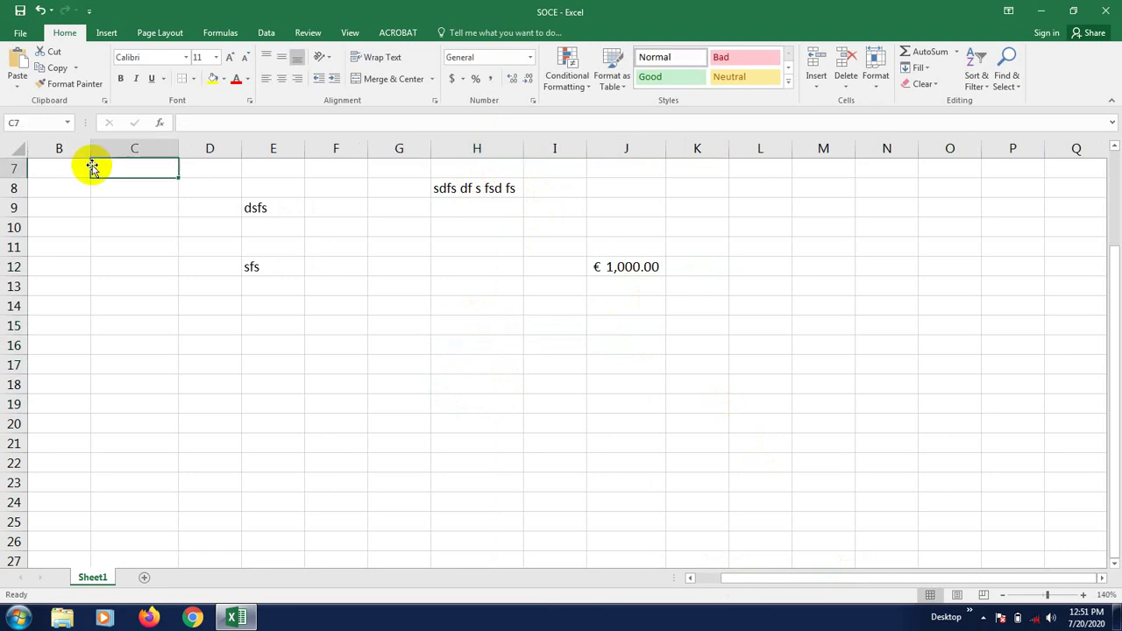
click(382, 309)
click(441, 385)
click(459, 349)
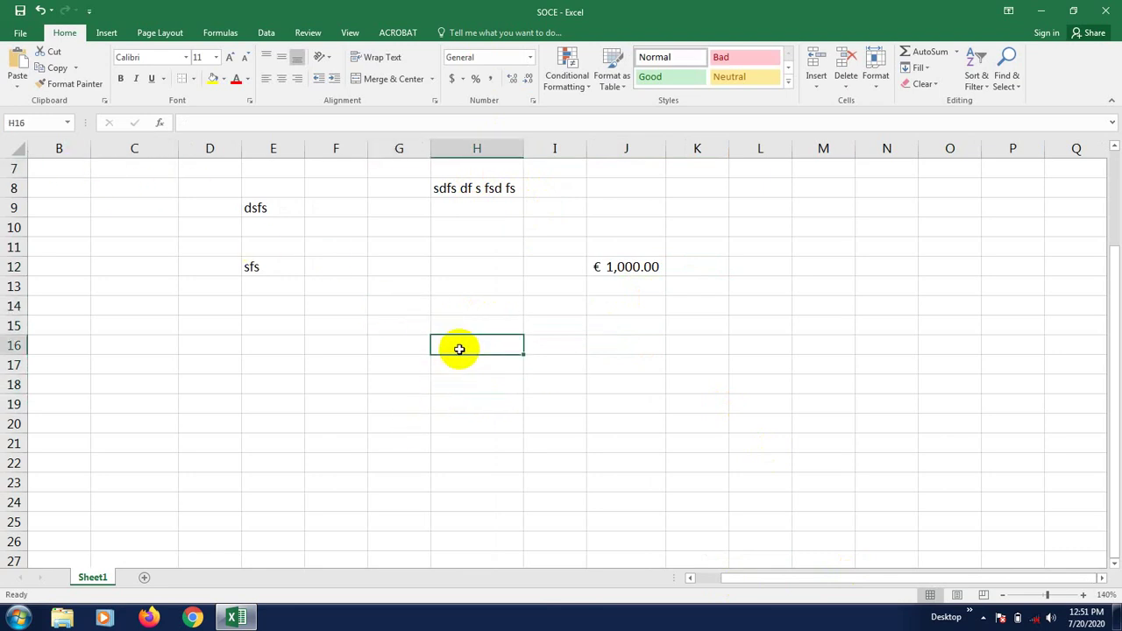
click(482, 379)
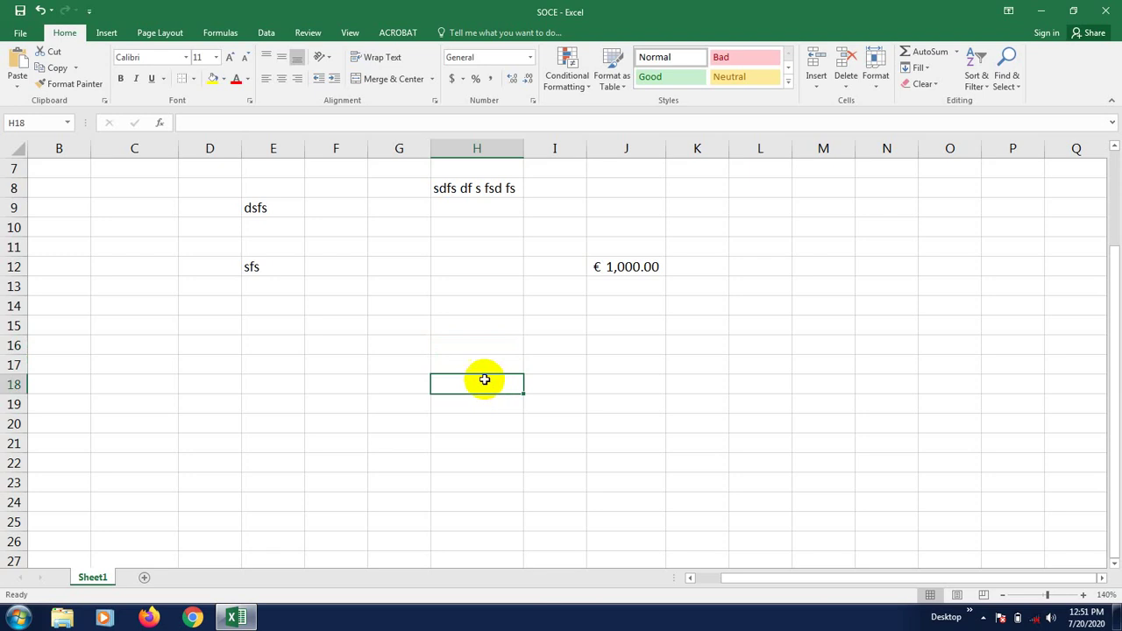
click(473, 345)
click(508, 390)
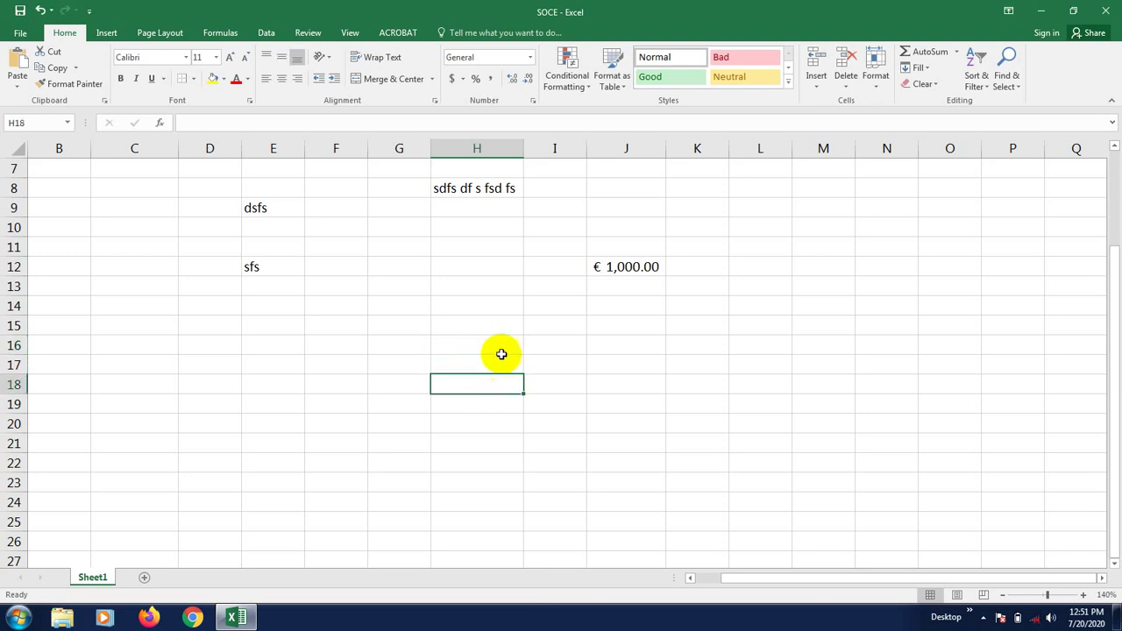
click(494, 345)
click(495, 369)
click(479, 342)
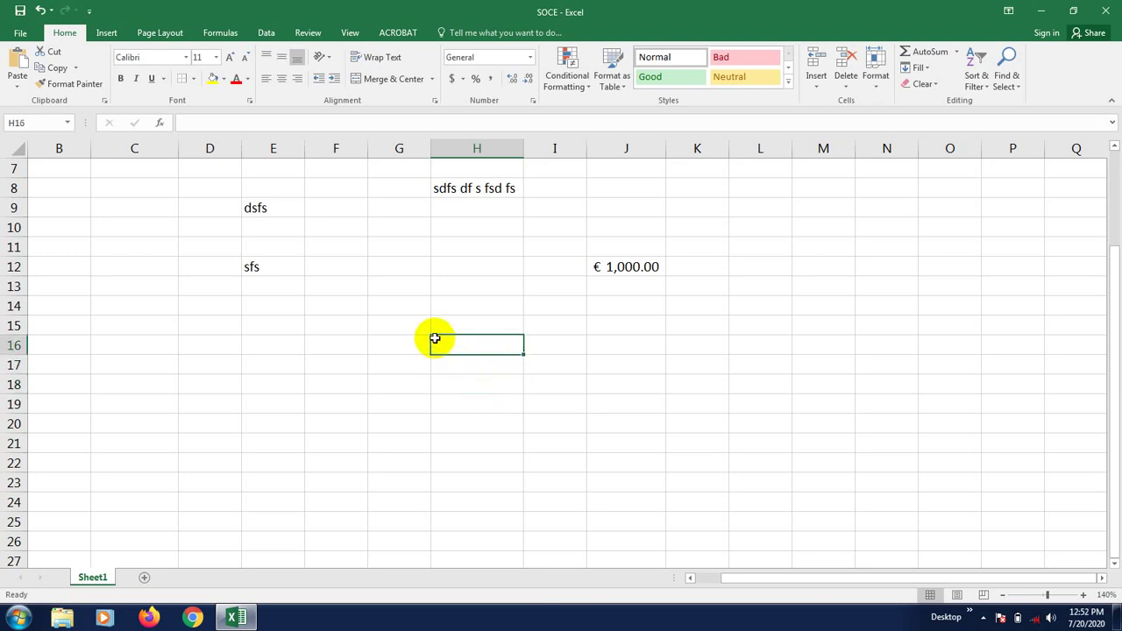
click(478, 386)
- Apply the Percent style to the empty cell H16 and enter 10 so it is stored as 10%
click(464, 348)
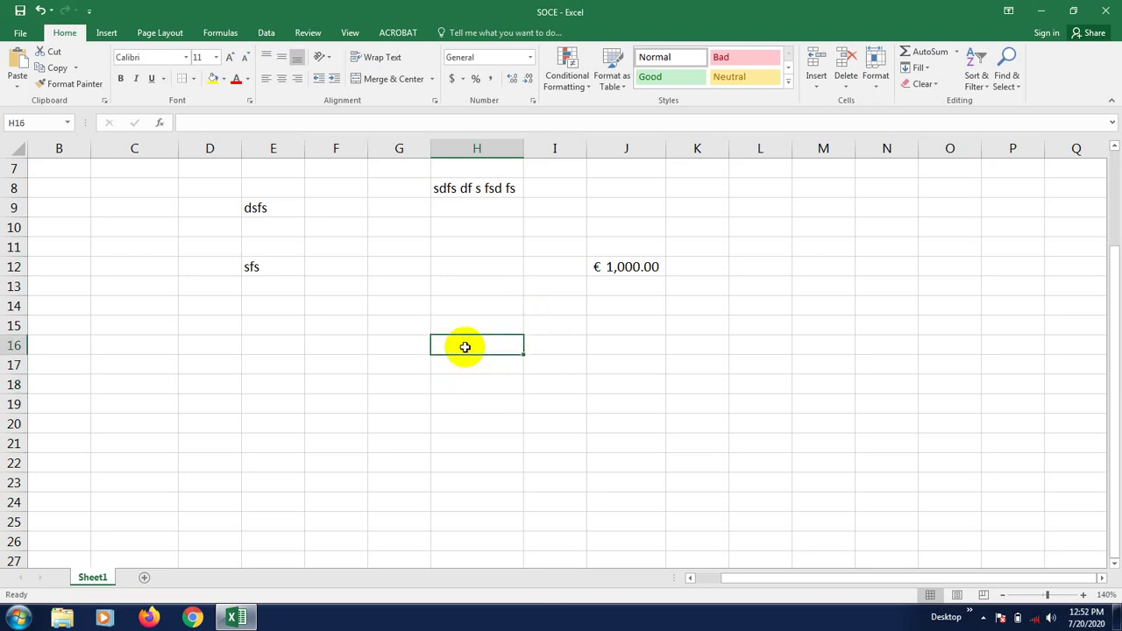
click(478, 78)
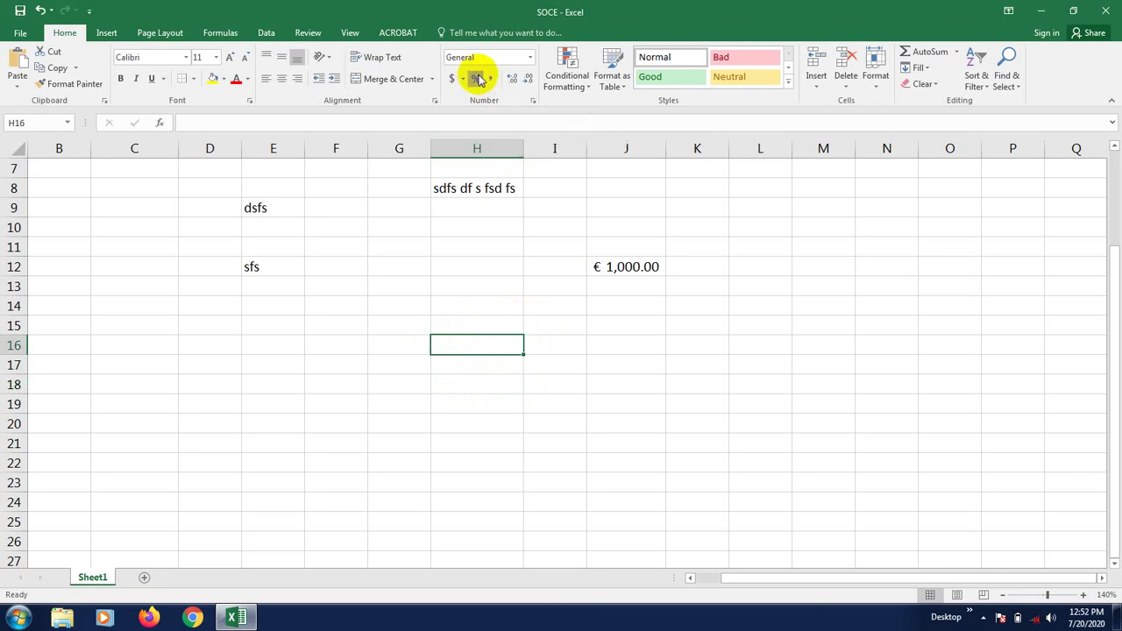
click(471, 438)
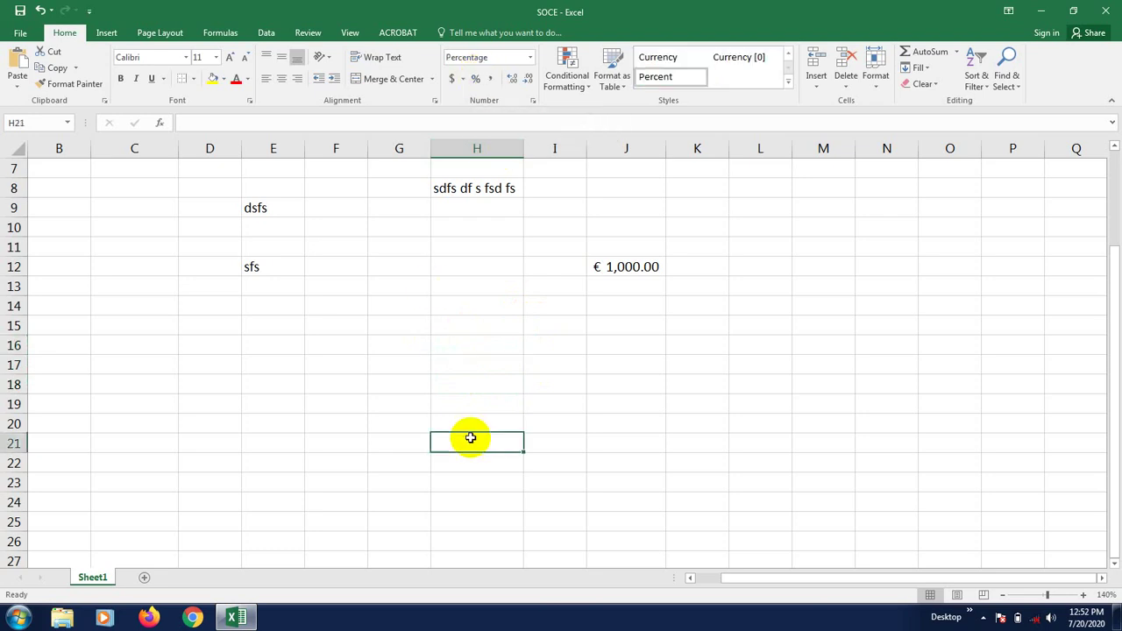
click(464, 341)
text(10)
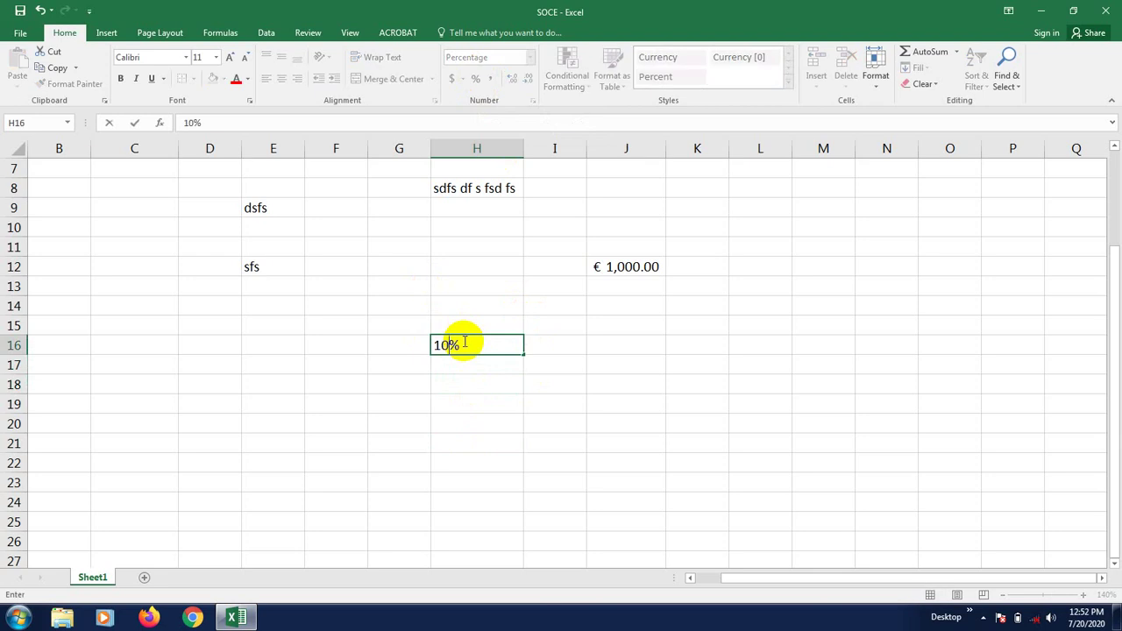
key(Return)
click(496, 418)
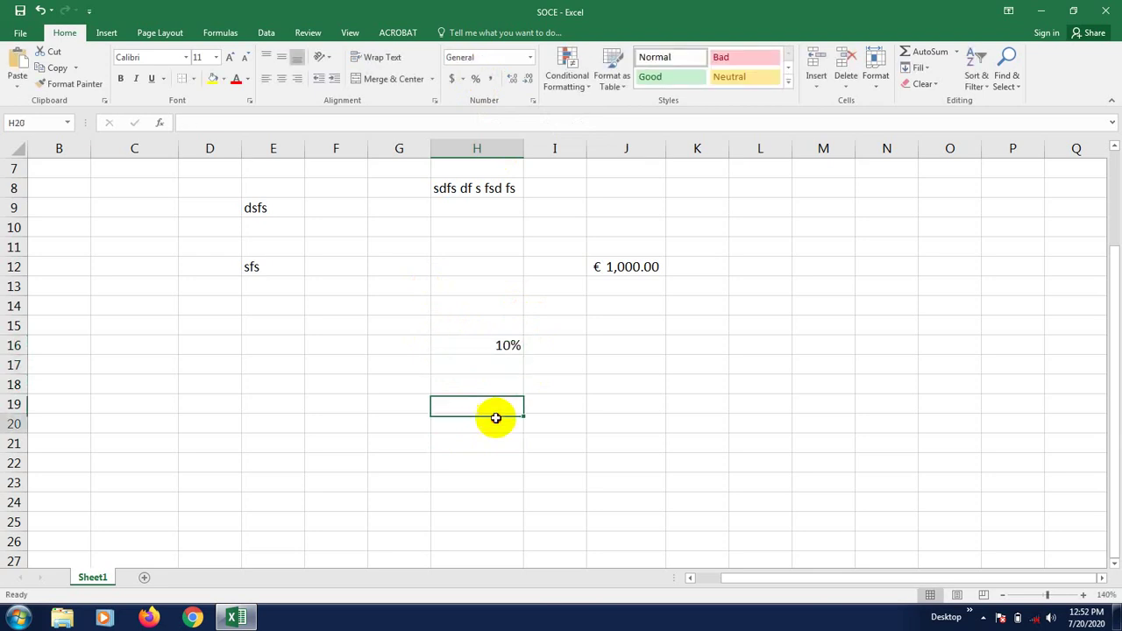
click(500, 342)
click(491, 399)
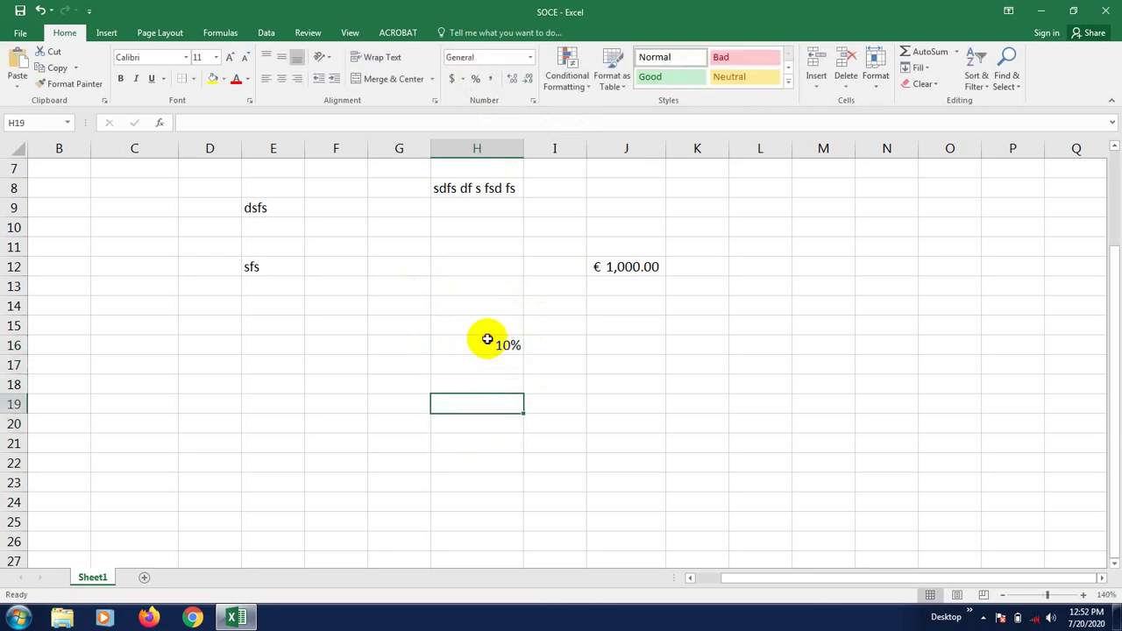
click(487, 340)
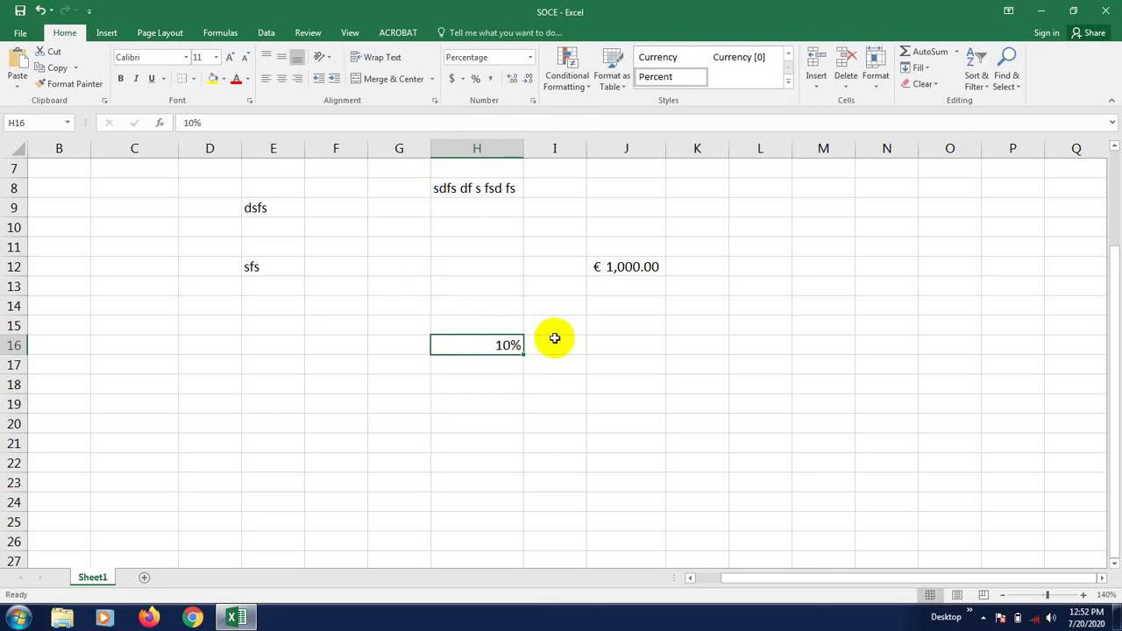
click(495, 384)
click(493, 344)
click(568, 342)
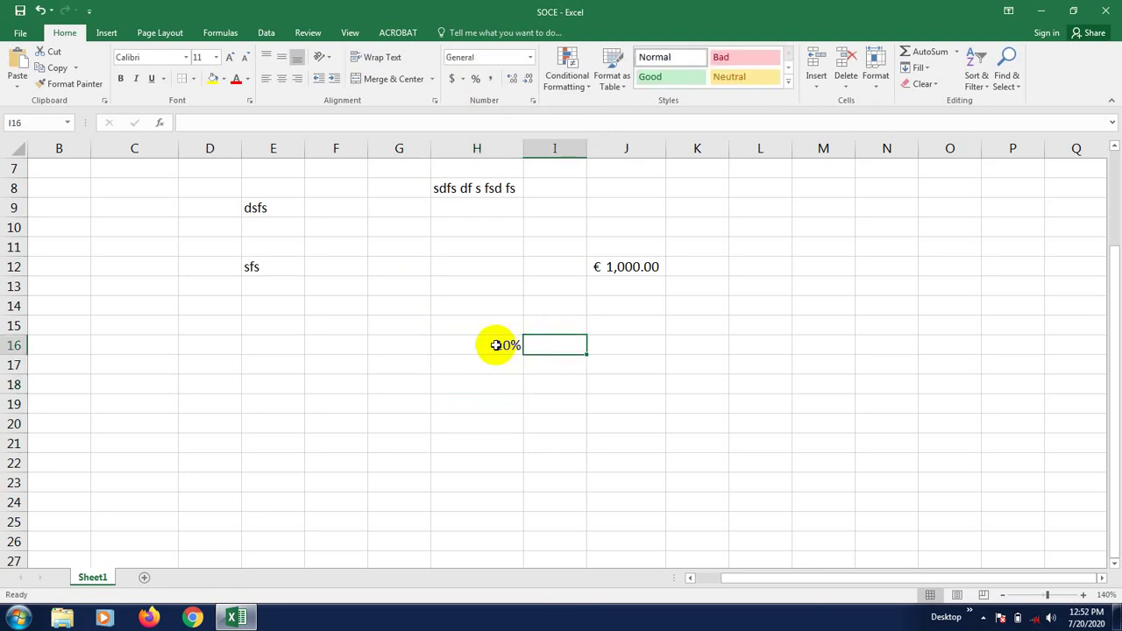
click(496, 345)
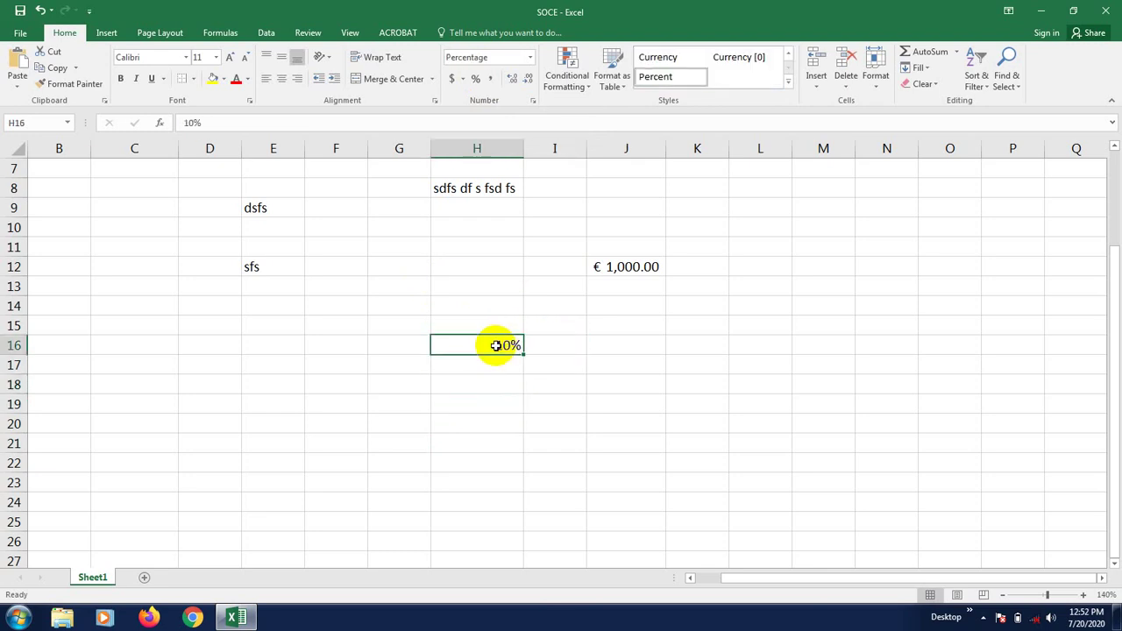
drag(512, 416, 508, 396)
click(494, 341)
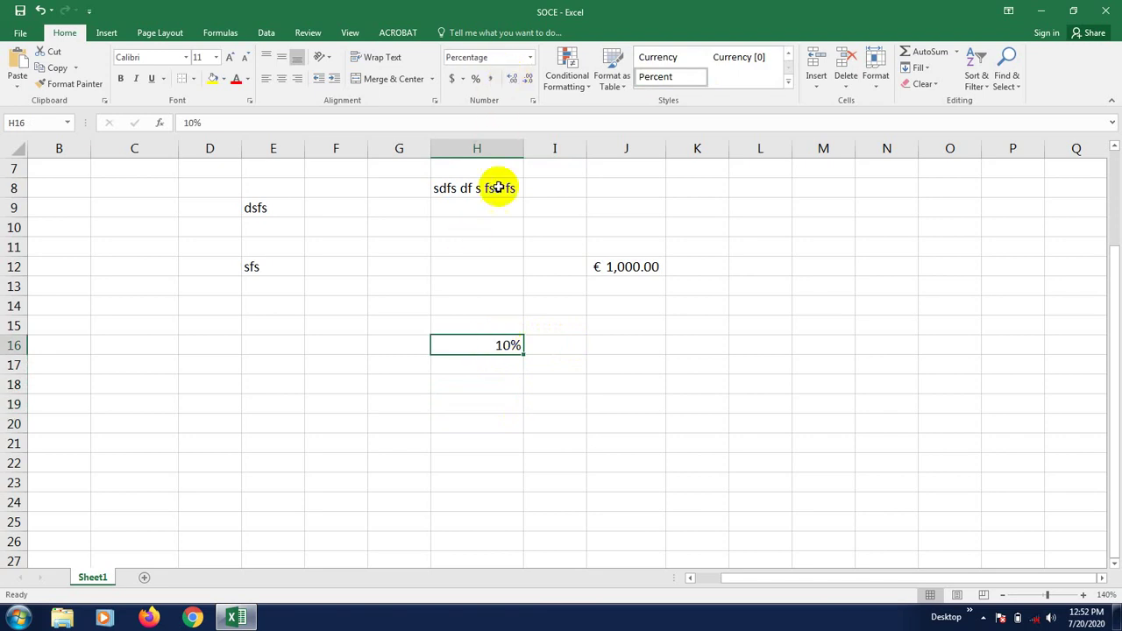
- Enter the plain number 10 in cell F16 and select that cell again
click(531, 461)
click(338, 349)
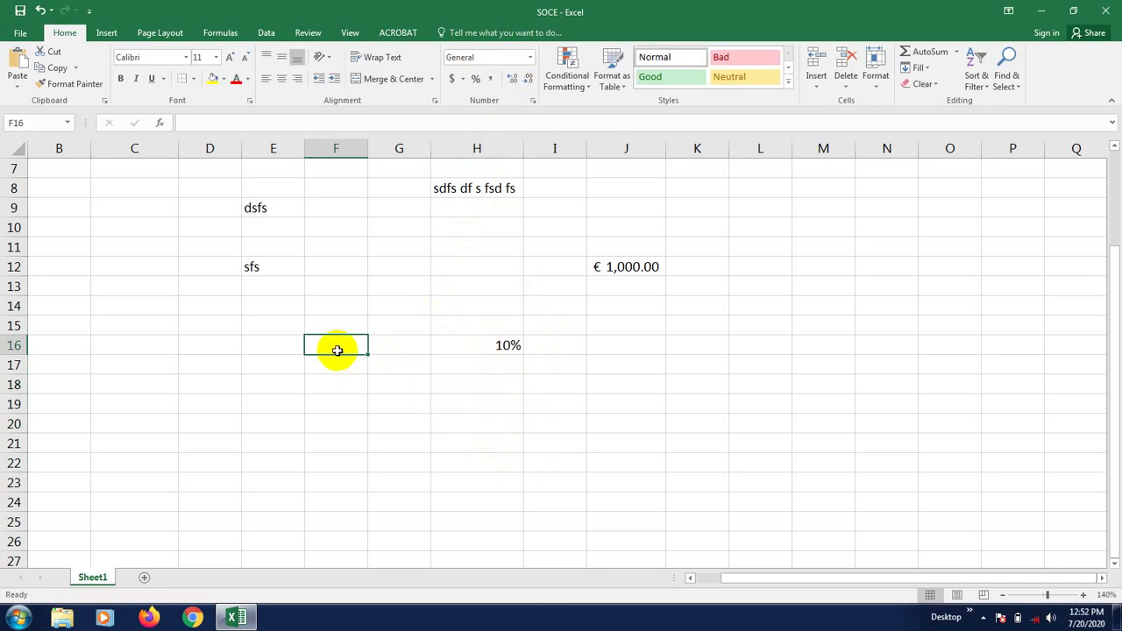
text(1)
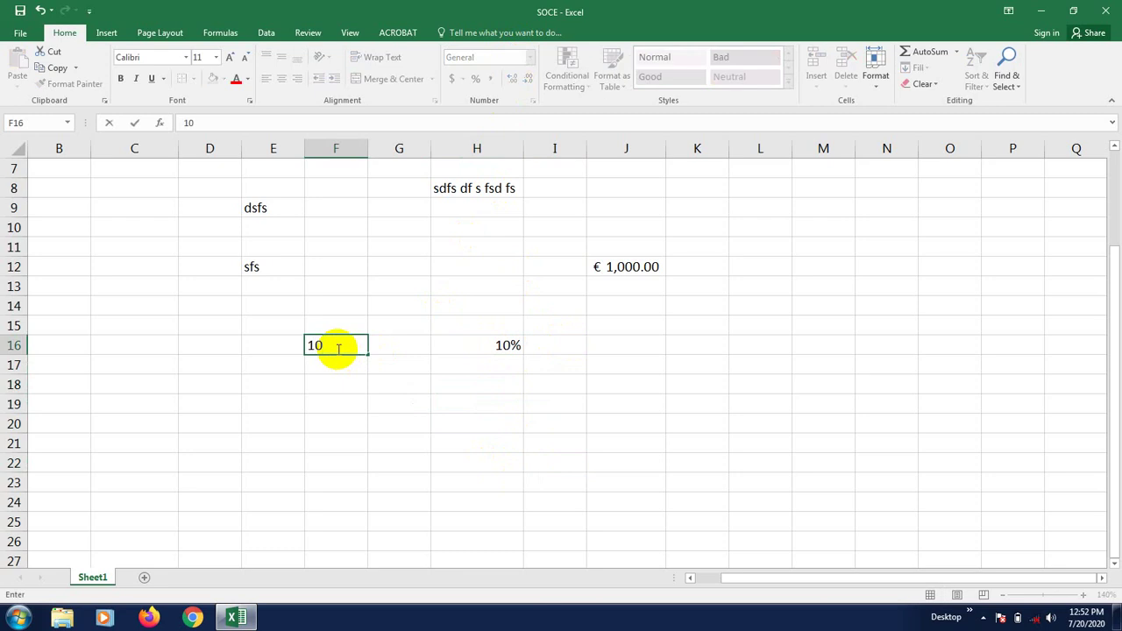
text(0)
click(344, 420)
click(338, 350)
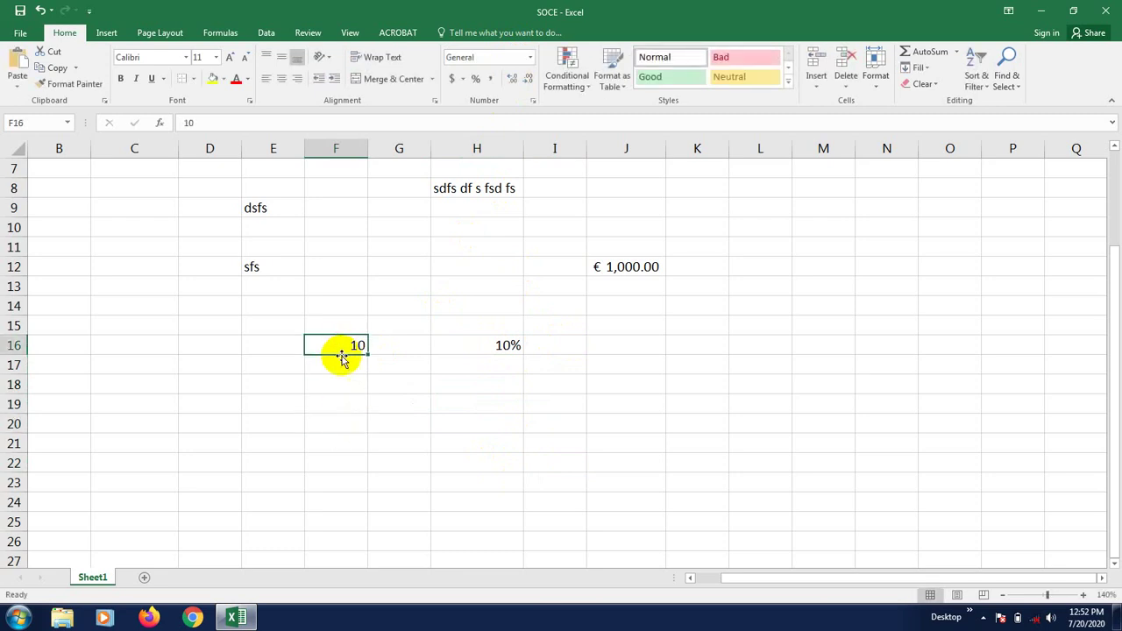
- Increase the decimals of cell F16 to three places, and decrease them to none
click(512, 81)
click(513, 80)
click(513, 80)
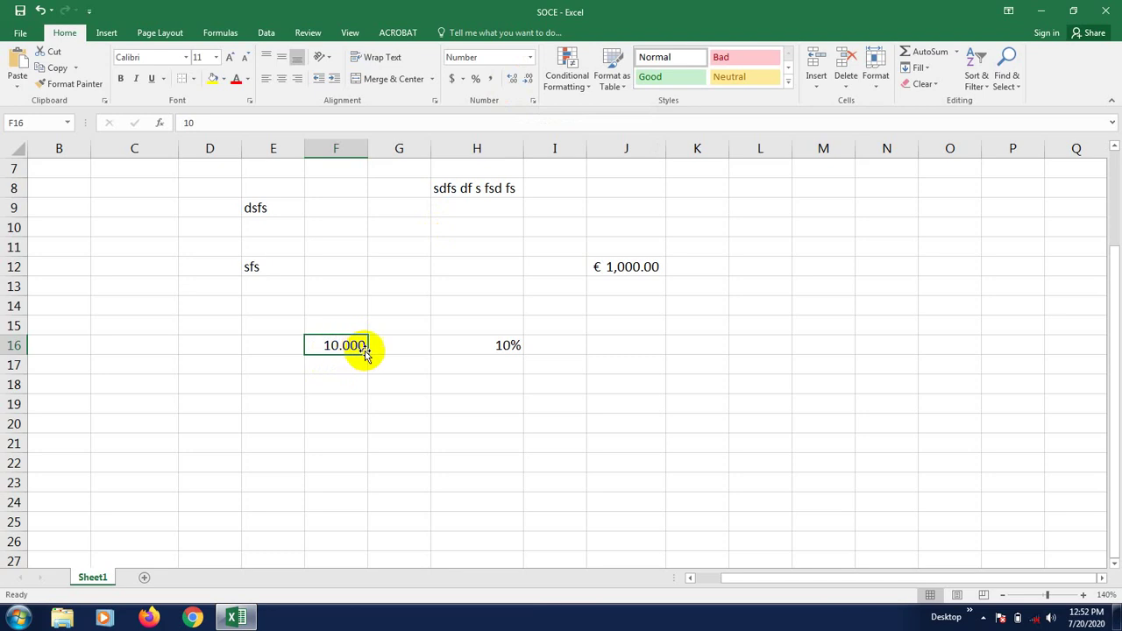
click(530, 83)
click(530, 82)
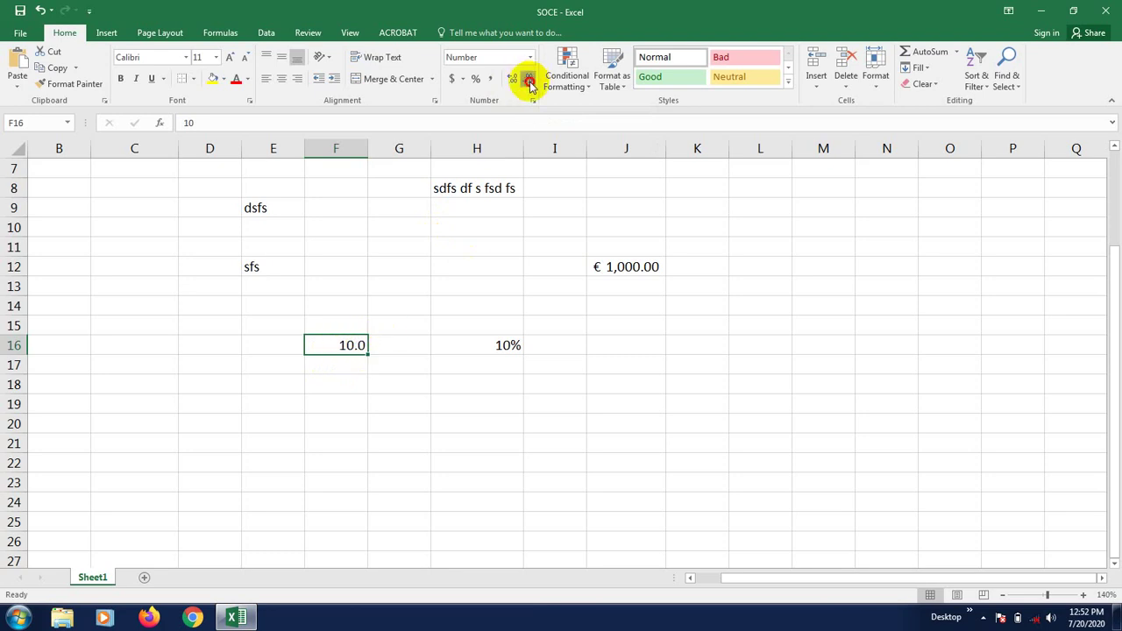
click(529, 82)
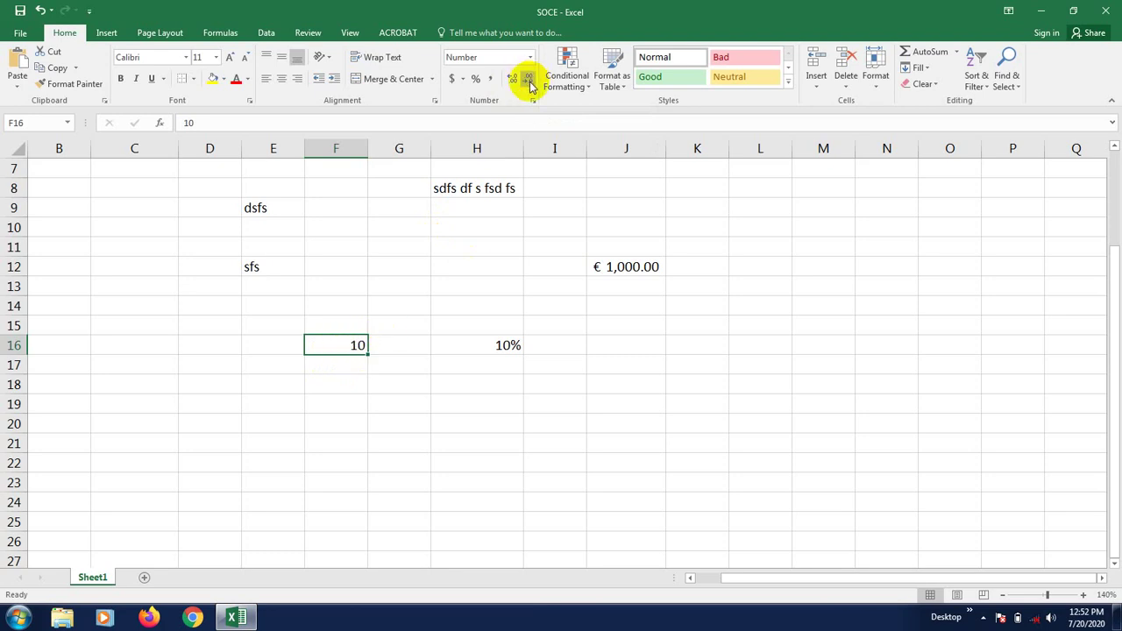
- Remove both decimal places from the euro amount in cell J12
click(638, 270)
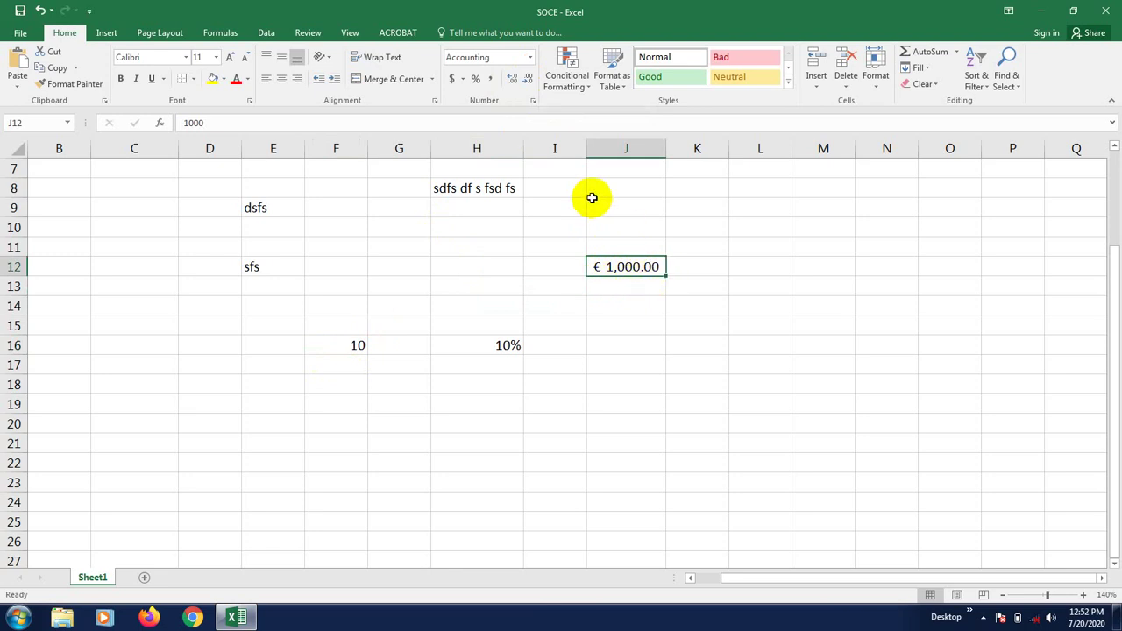
click(528, 80)
click(527, 80)
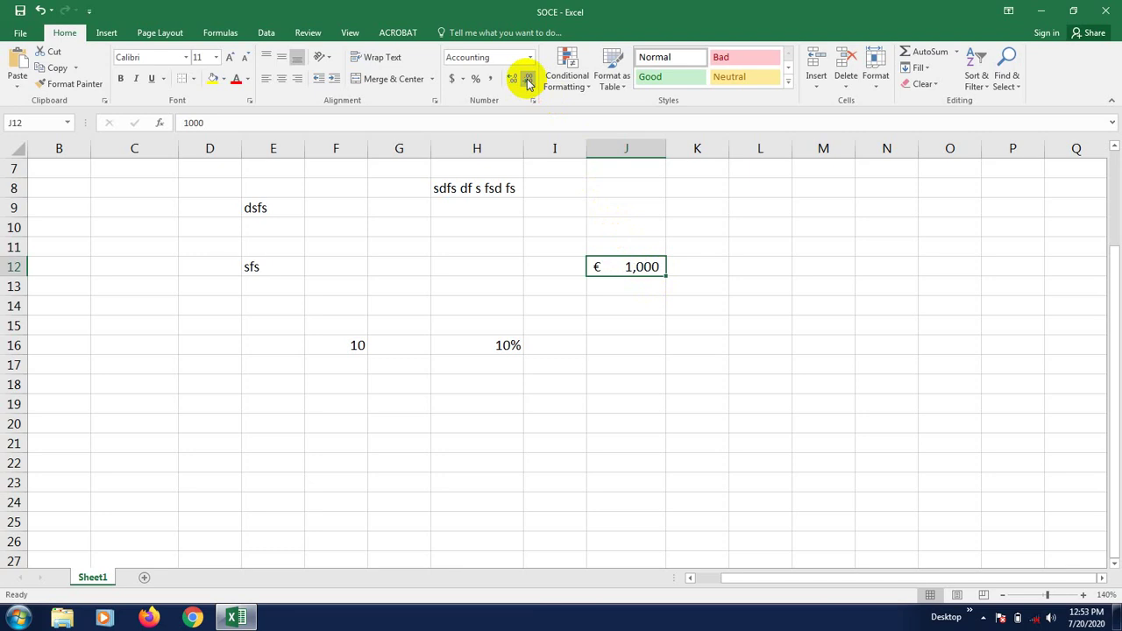
click(672, 386)
click(638, 269)
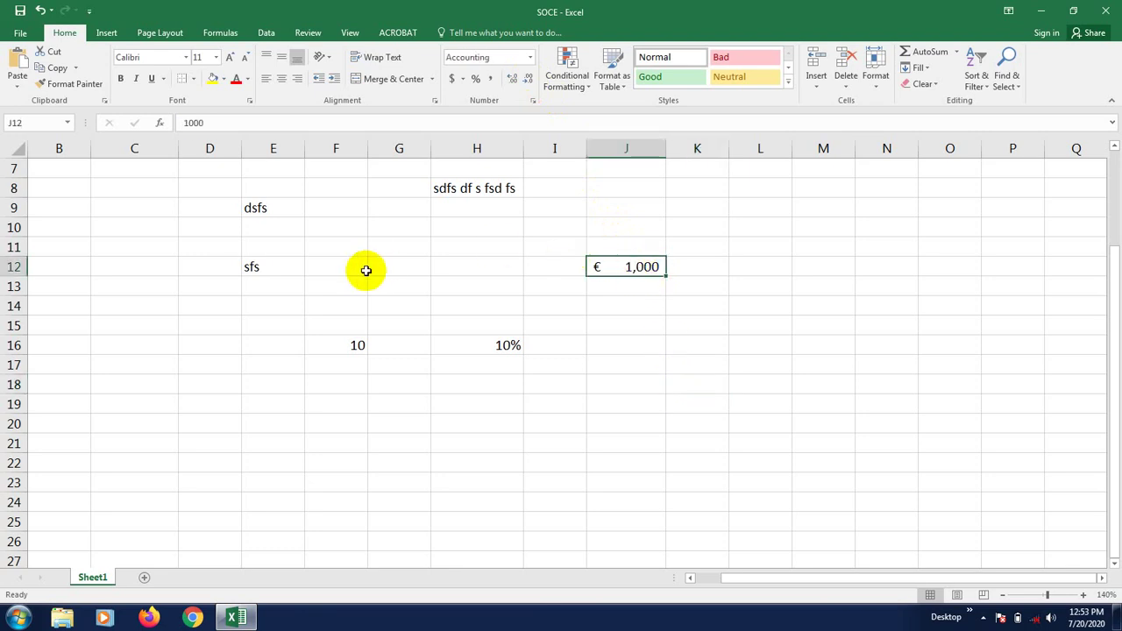
- Clear the text in the merged cell C6, and undo the deletion
scroll(359, 263, up, 2)
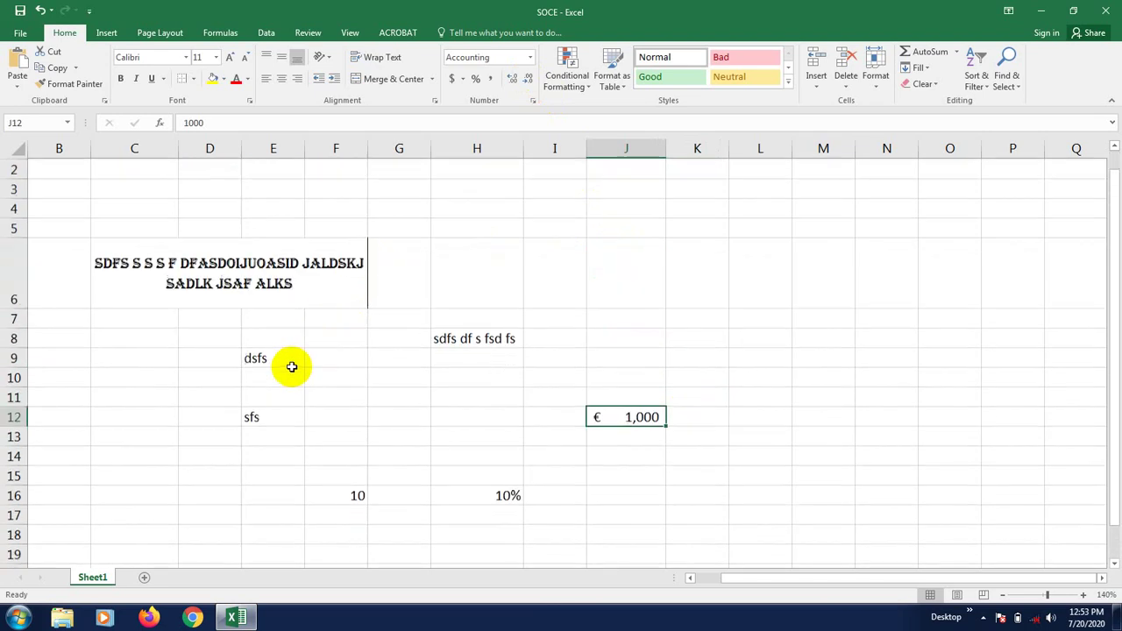
scroll(291, 366, up, 1)
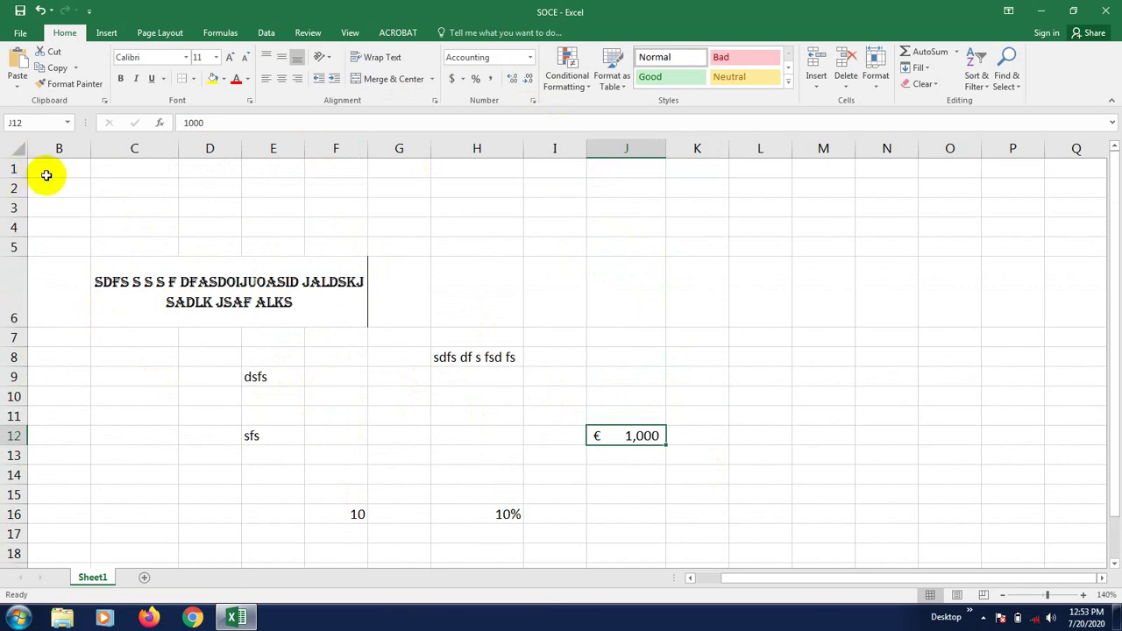
click(165, 281)
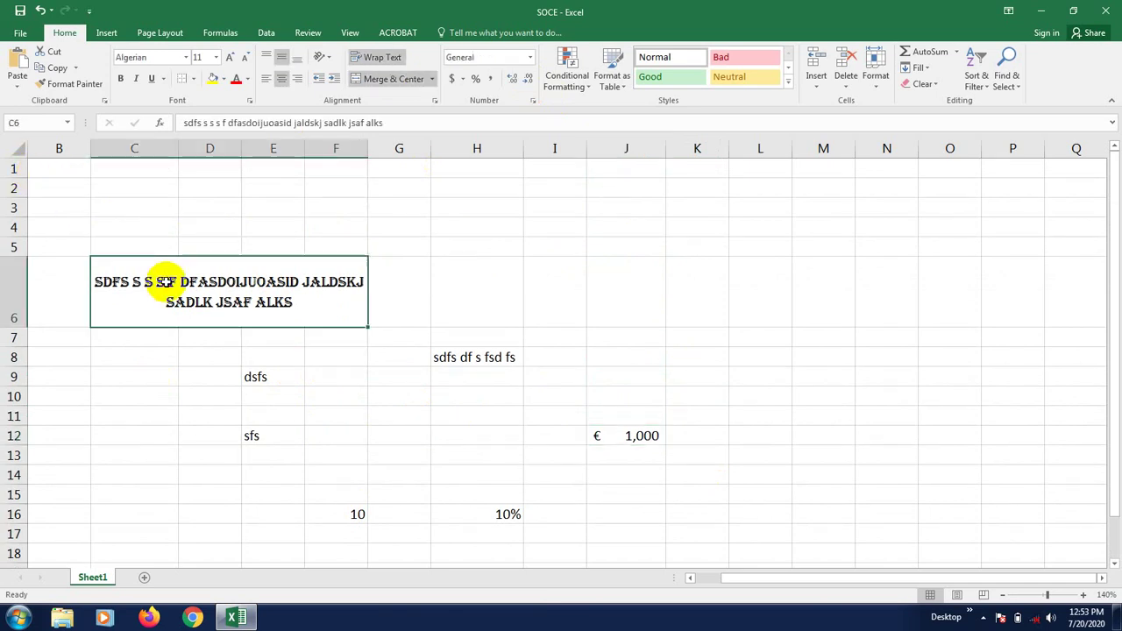
key(Delete)
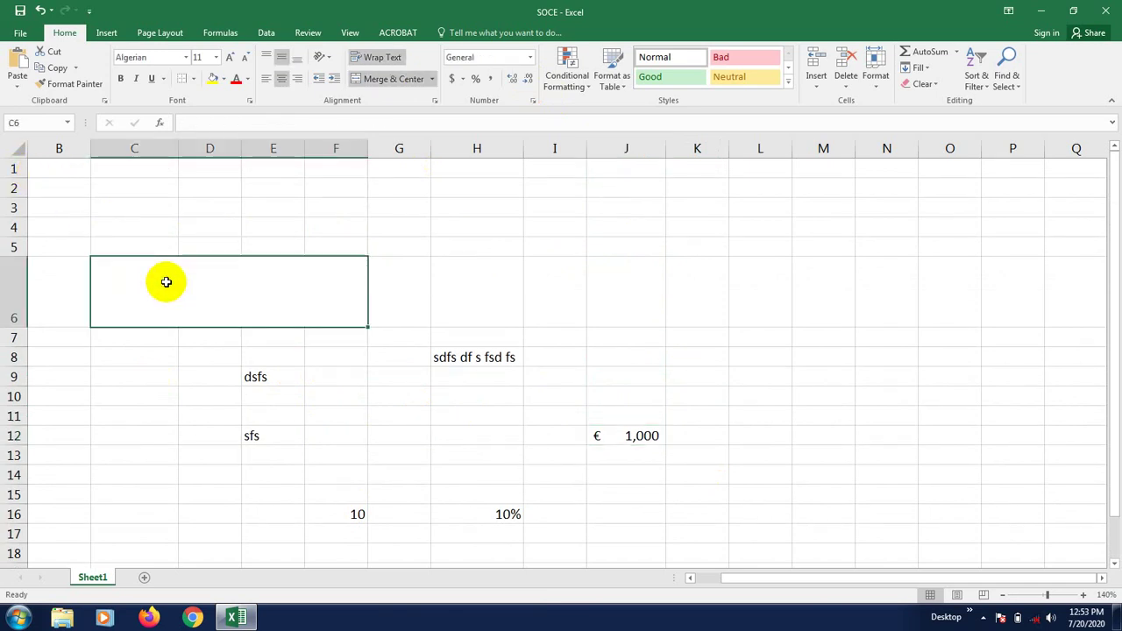
click(181, 431)
key(ctrl+z)
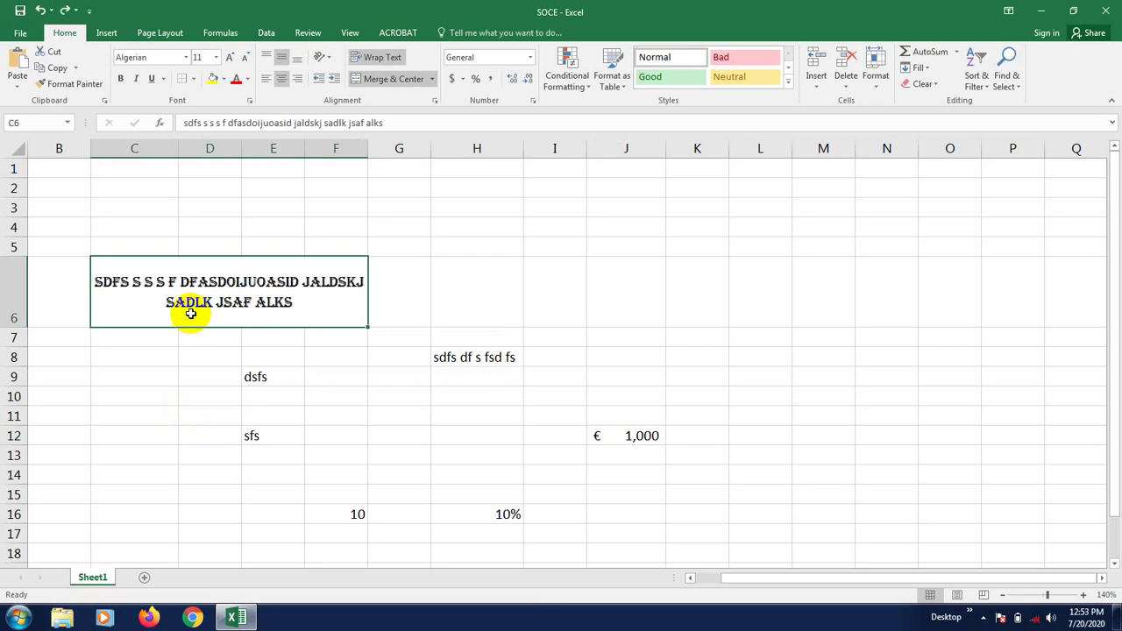
- Select the whole worksheet and clear the contents of all cells
click(172, 482)
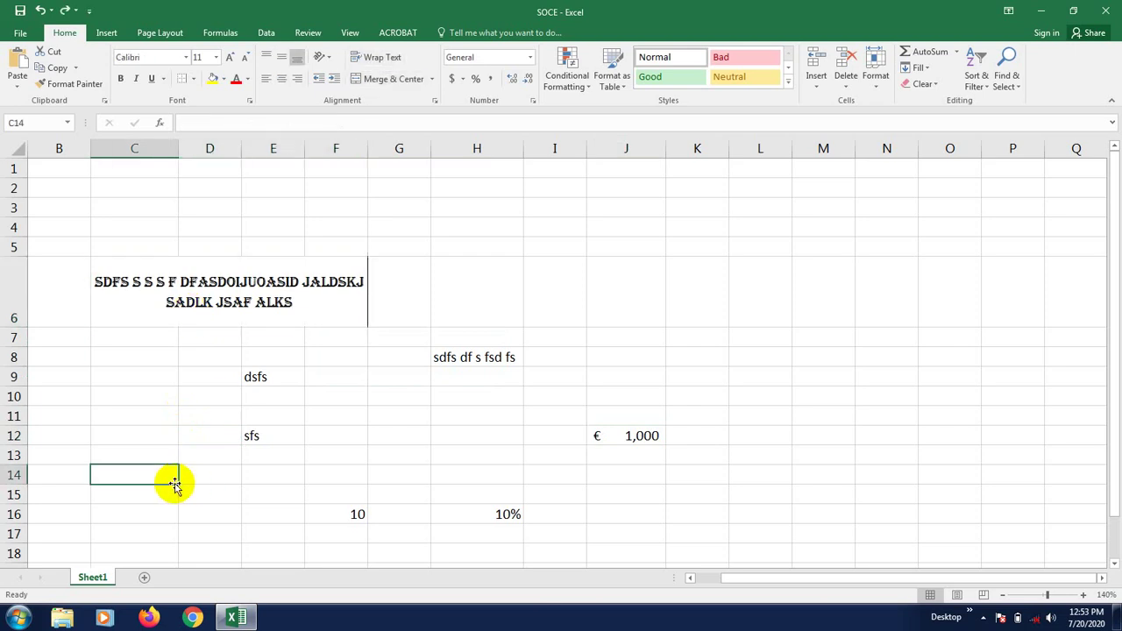
key(ctrl+a)
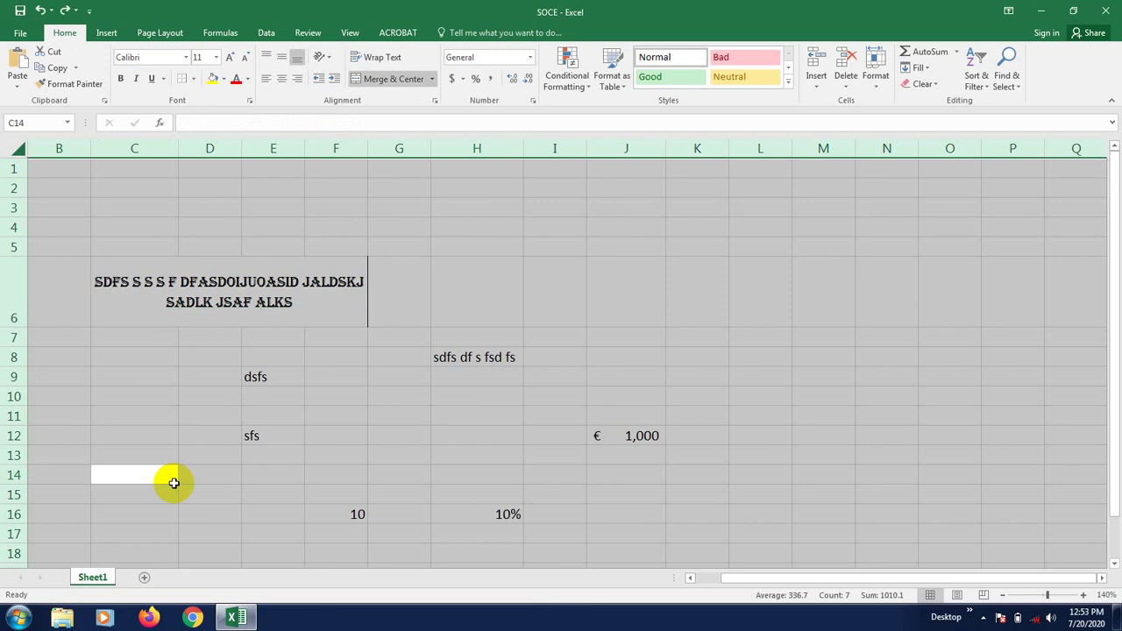
key(Delete)
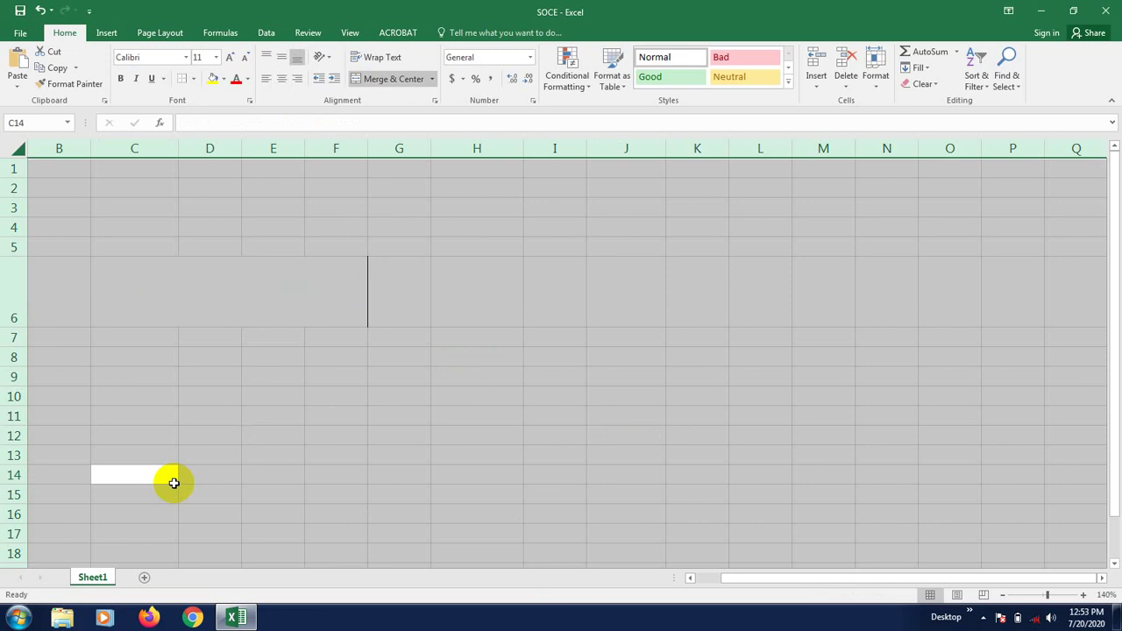
click(173, 483)
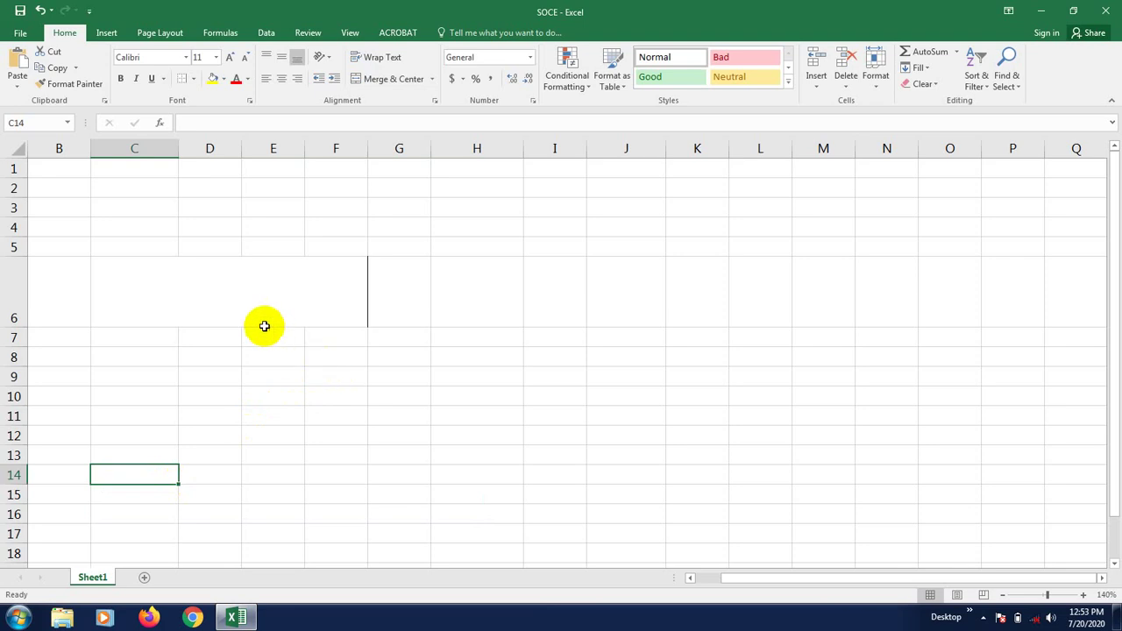
- Fill row 4 with sample text: ewqwq in D4, qwe q in E4, qwe in F4 and qw in G4
click(193, 224)
text(ewqwq)
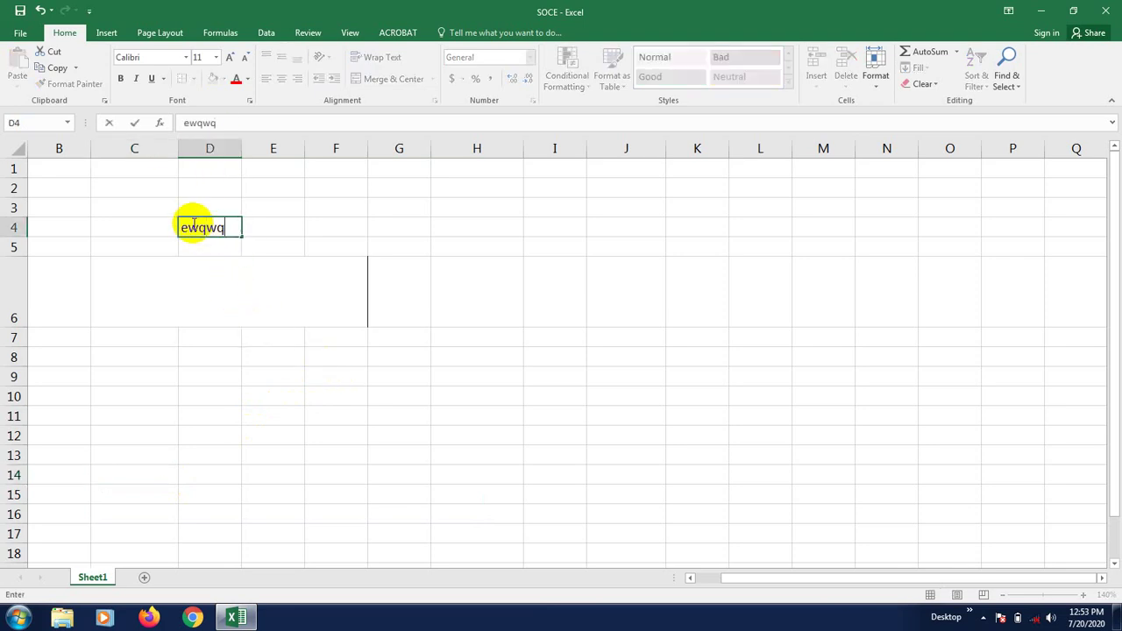
click(267, 228)
text(qwe q)
click(369, 223)
text(qw)
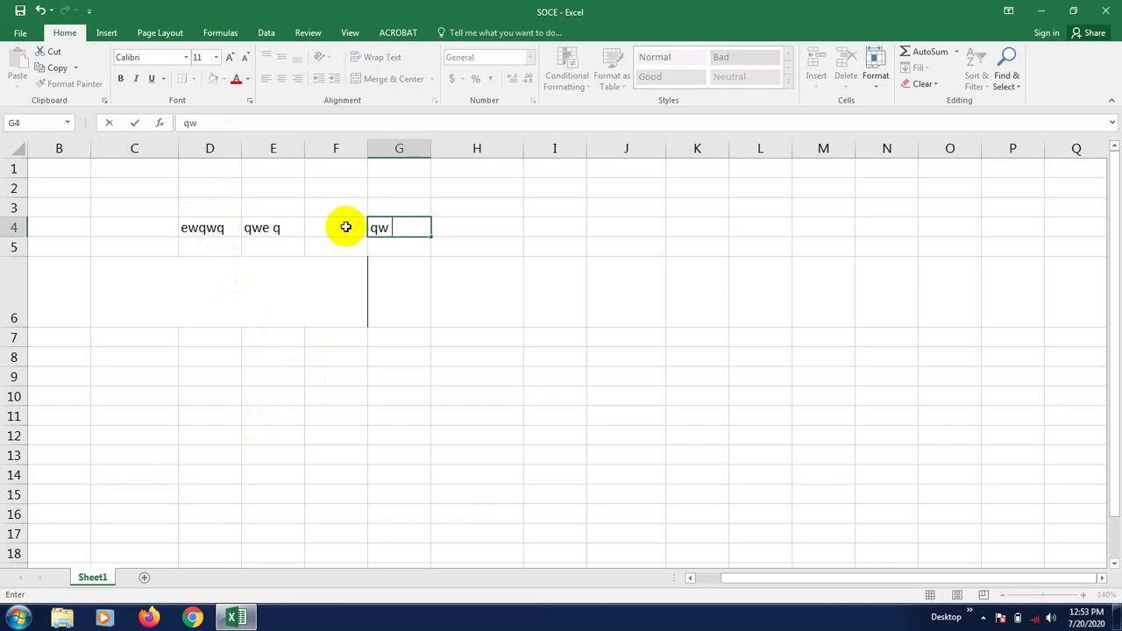
click(339, 225)
text(qwe)
click(328, 292)
click(282, 412)
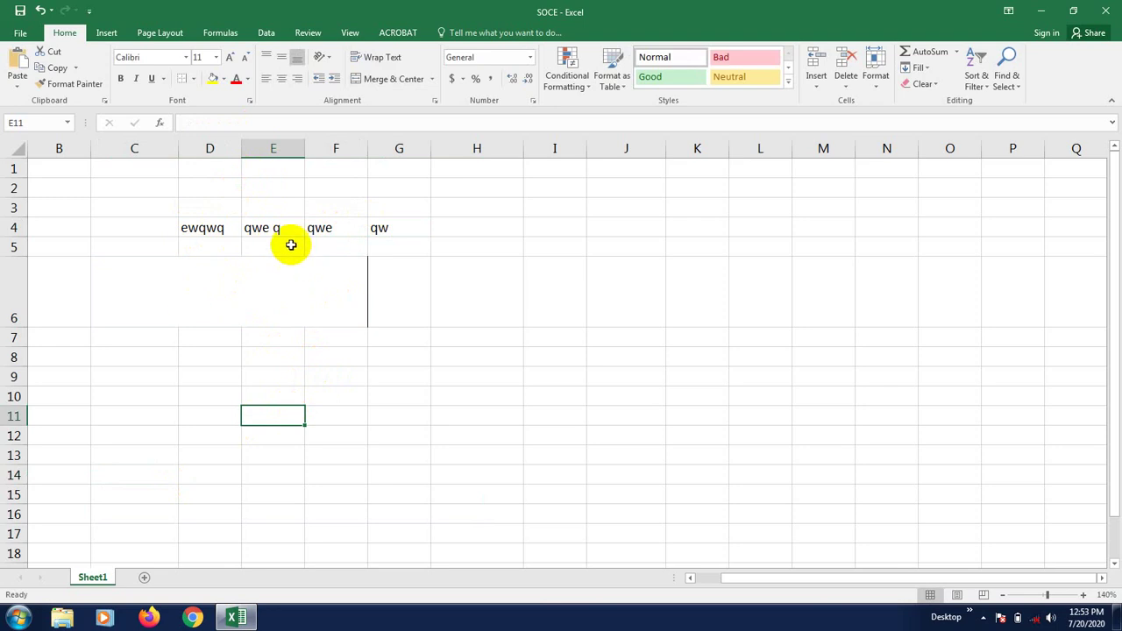
- Insert a blank column before column E, between the ewqwq and qwe q entries
click(272, 146)
click(395, 303)
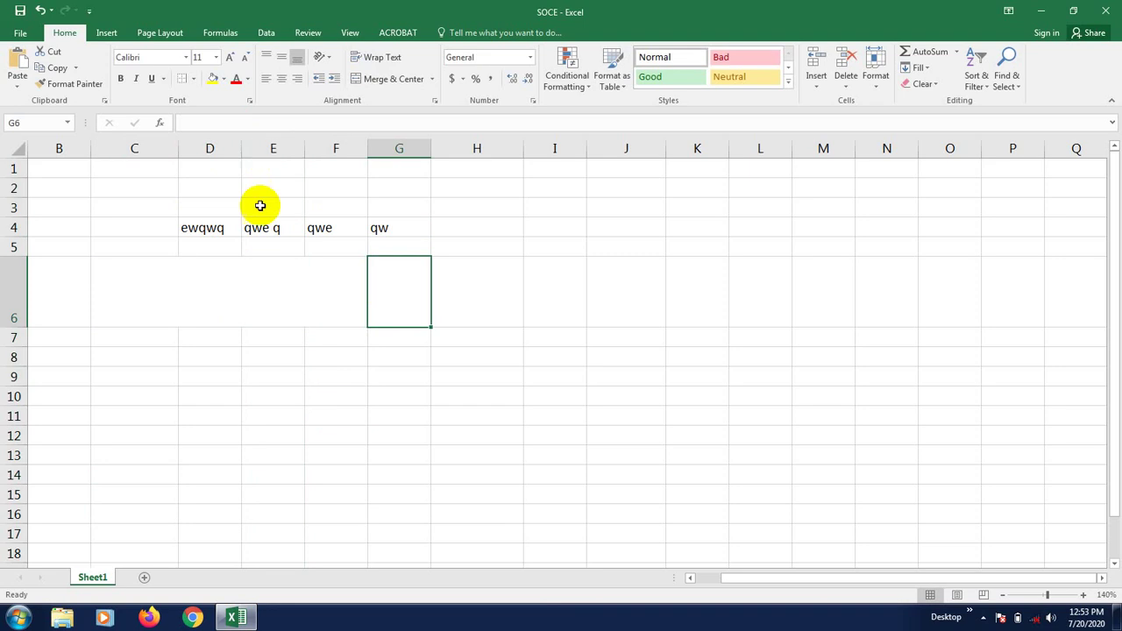
click(273, 146)
right_click(259, 203)
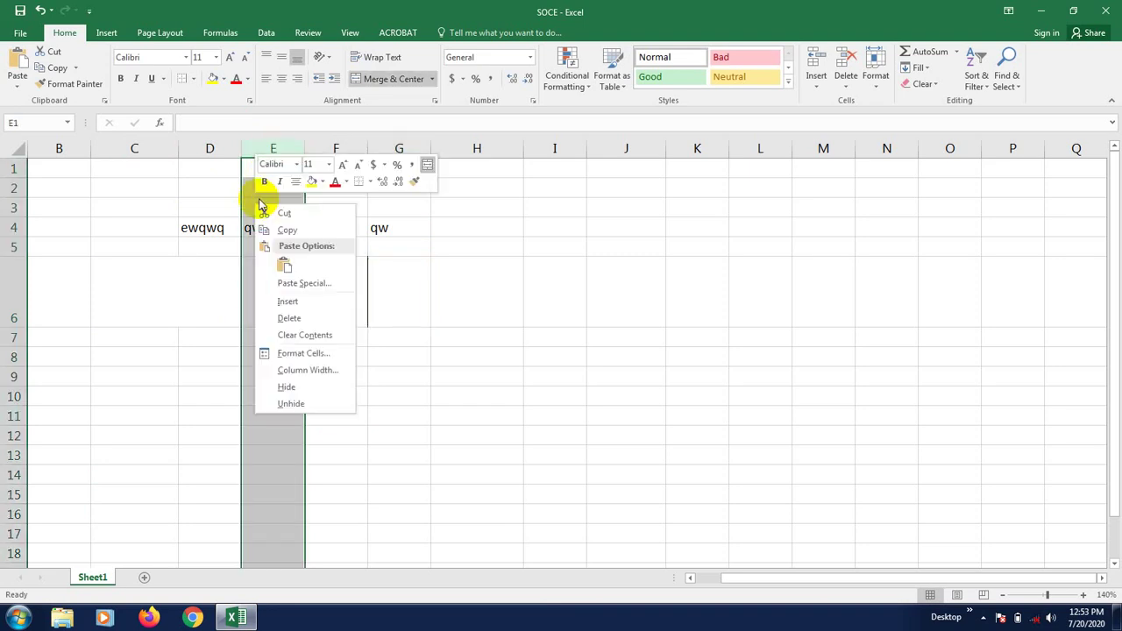
click(287, 300)
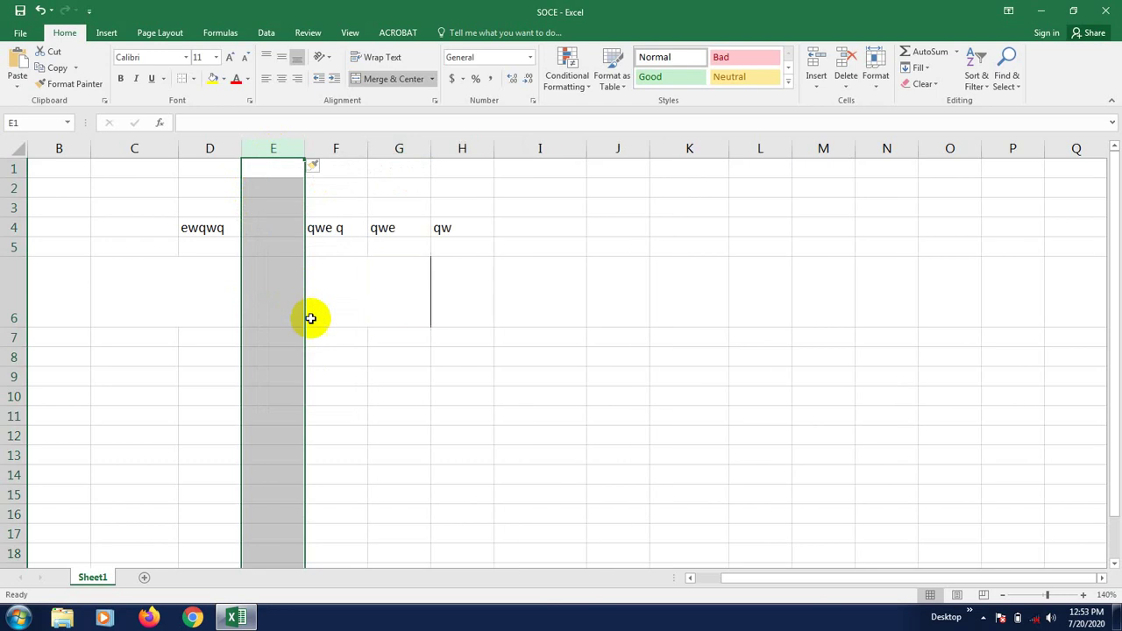
click(391, 373)
click(285, 225)
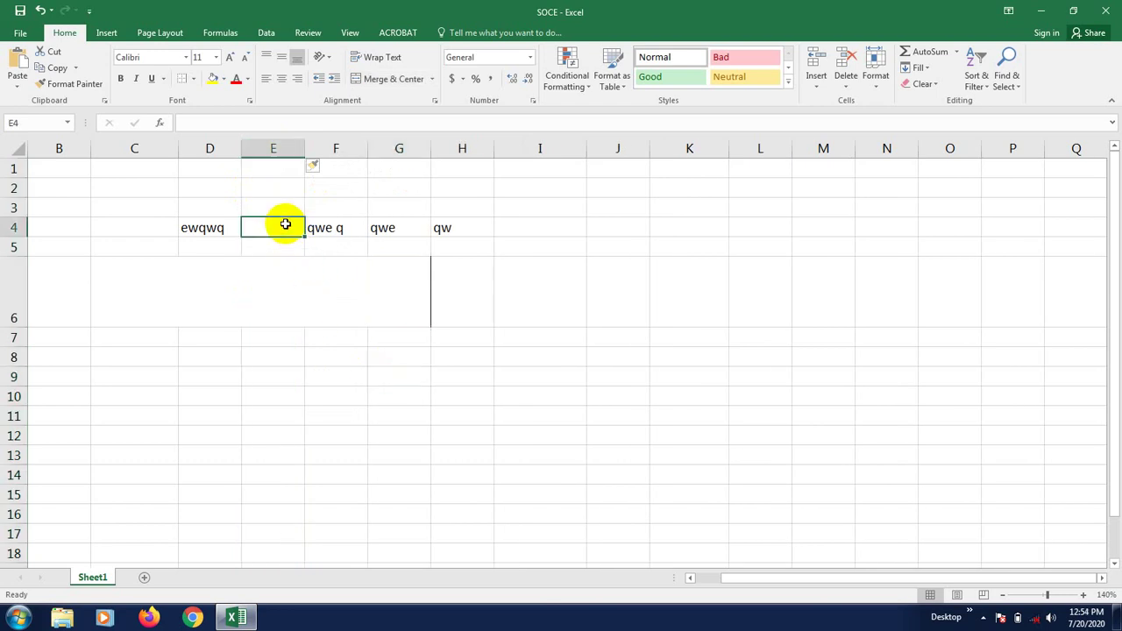
click(327, 350)
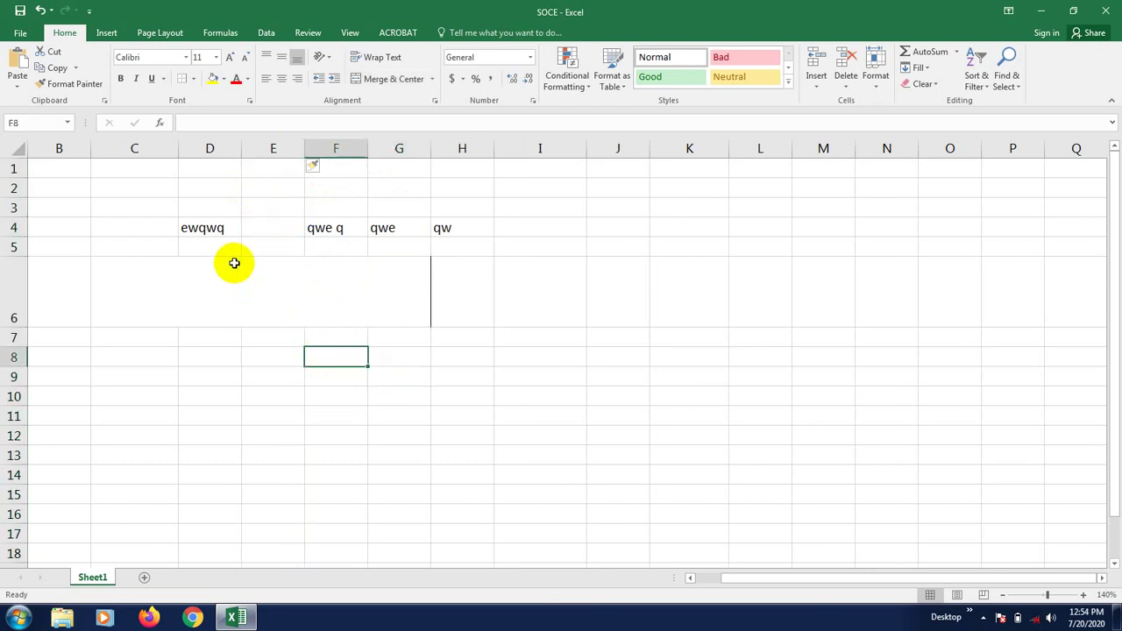
- Fill row 5 with sample text: dfs in D5, sd s in E5 and s f in G5
click(209, 247)
text(dfs)
click(283, 248)
text(sd s)
click(389, 251)
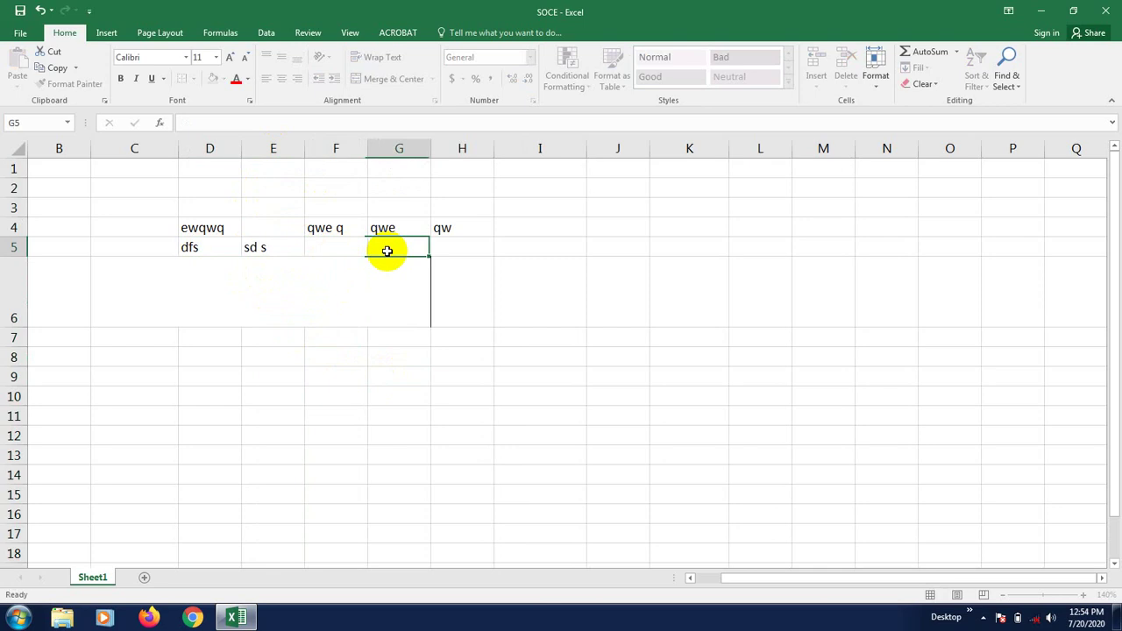
text(s f)
click(197, 431)
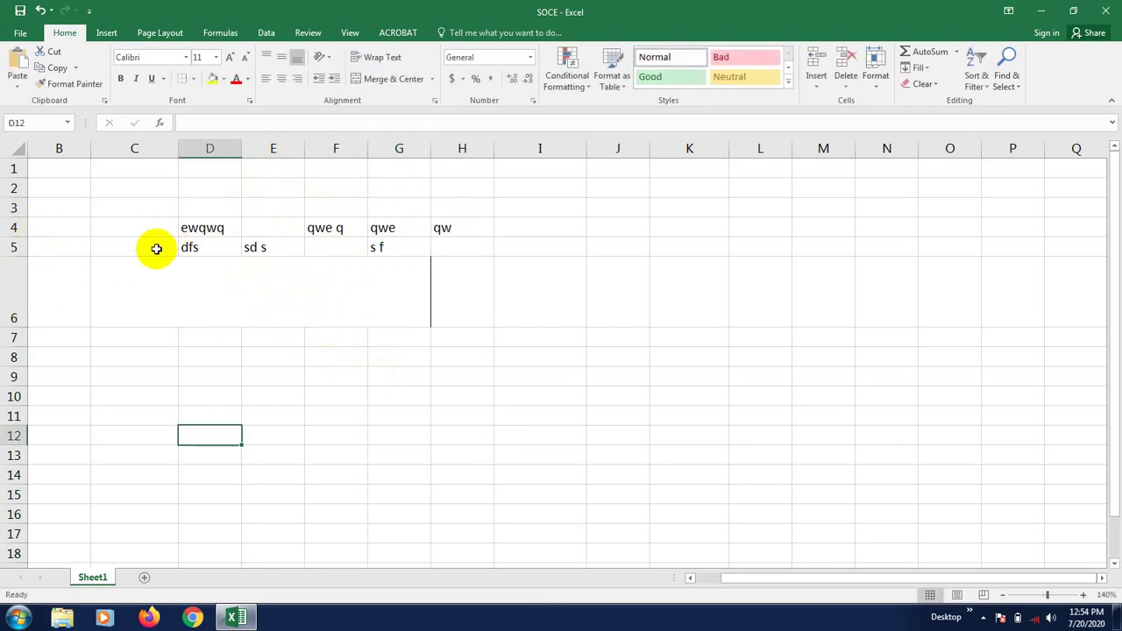
- Insert a blank row above row 5, between the two rows of sample text
click(17, 246)
right_click(114, 252)
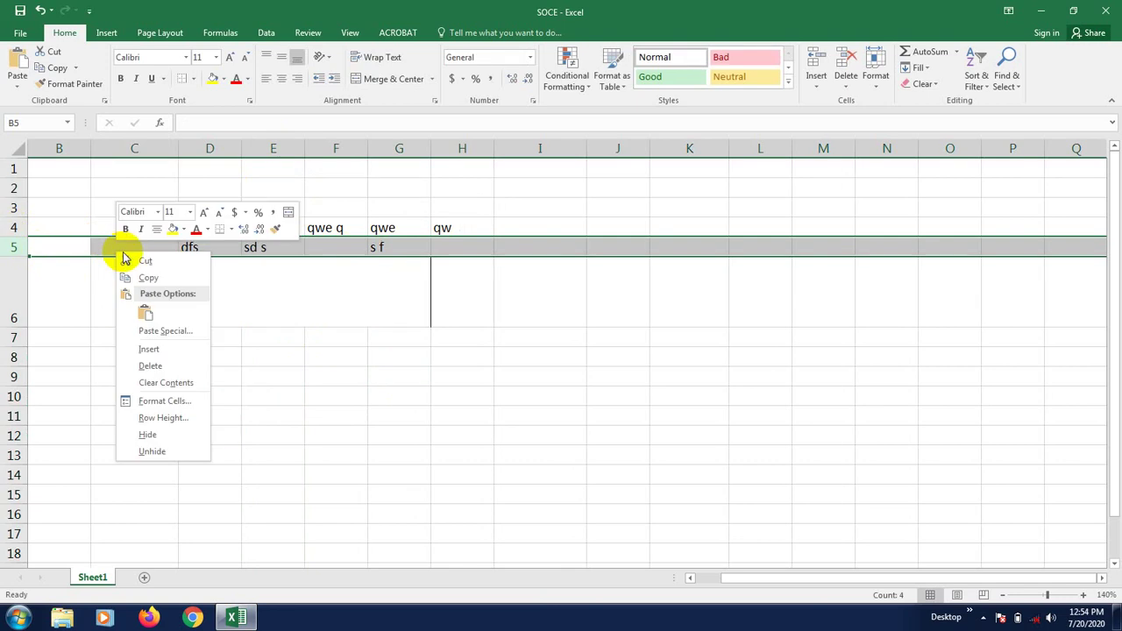
click(149, 349)
click(206, 414)
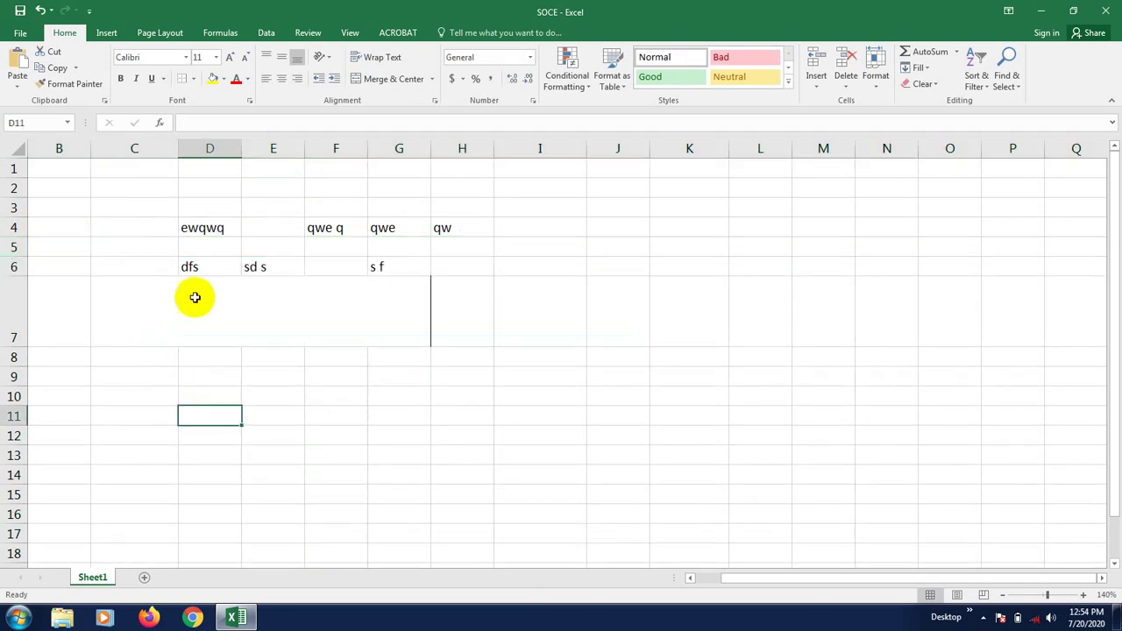
click(221, 247)
click(289, 249)
click(362, 357)
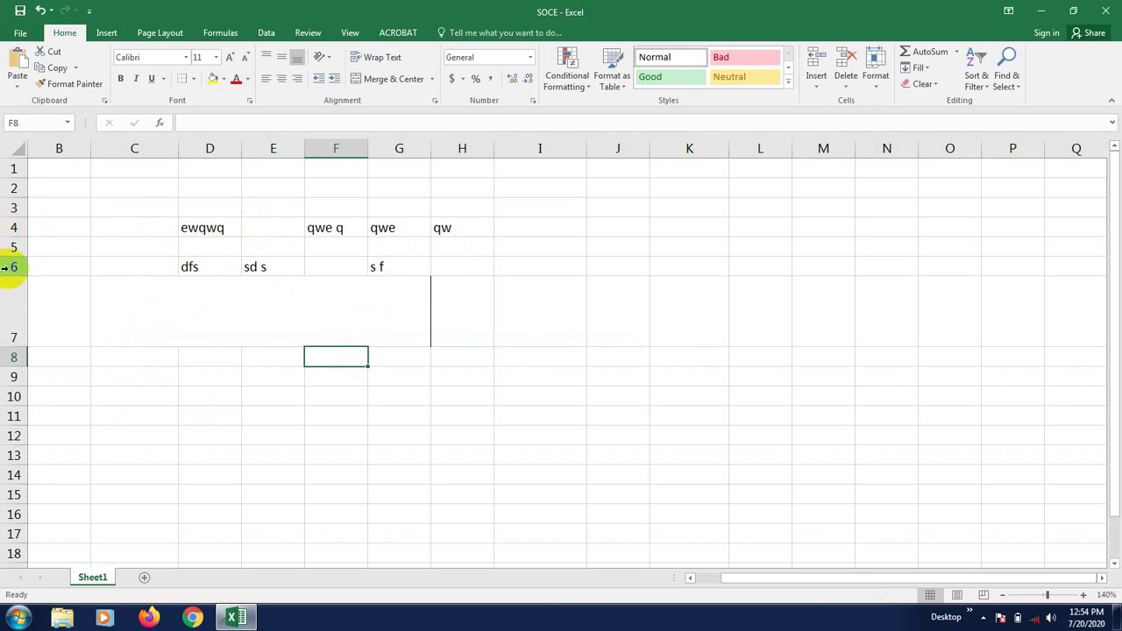
click(133, 394)
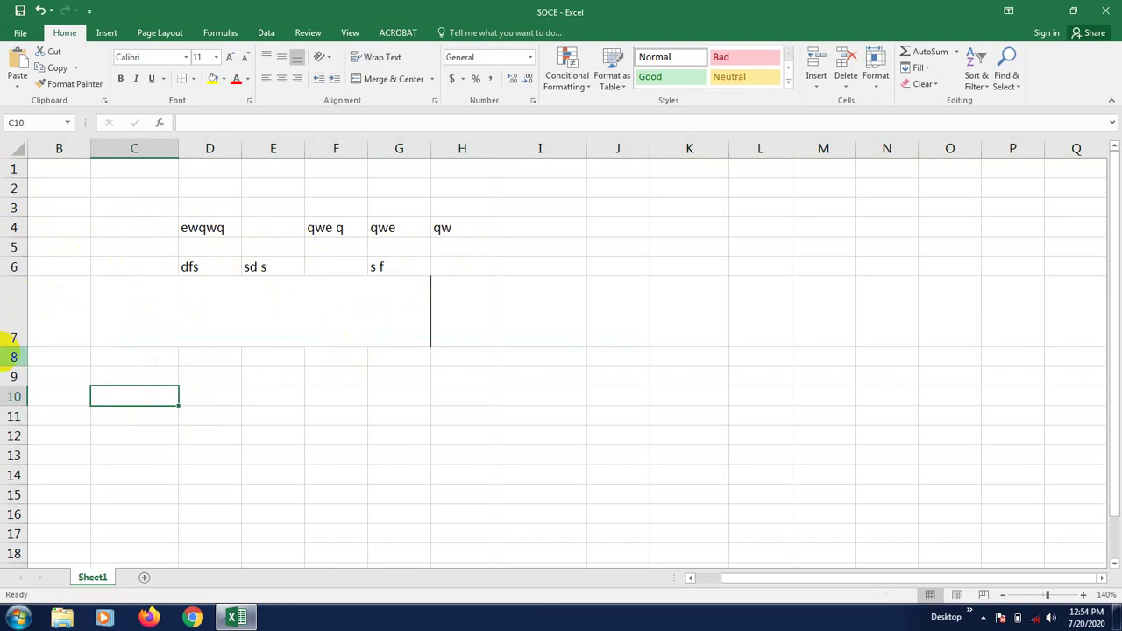
click(323, 428)
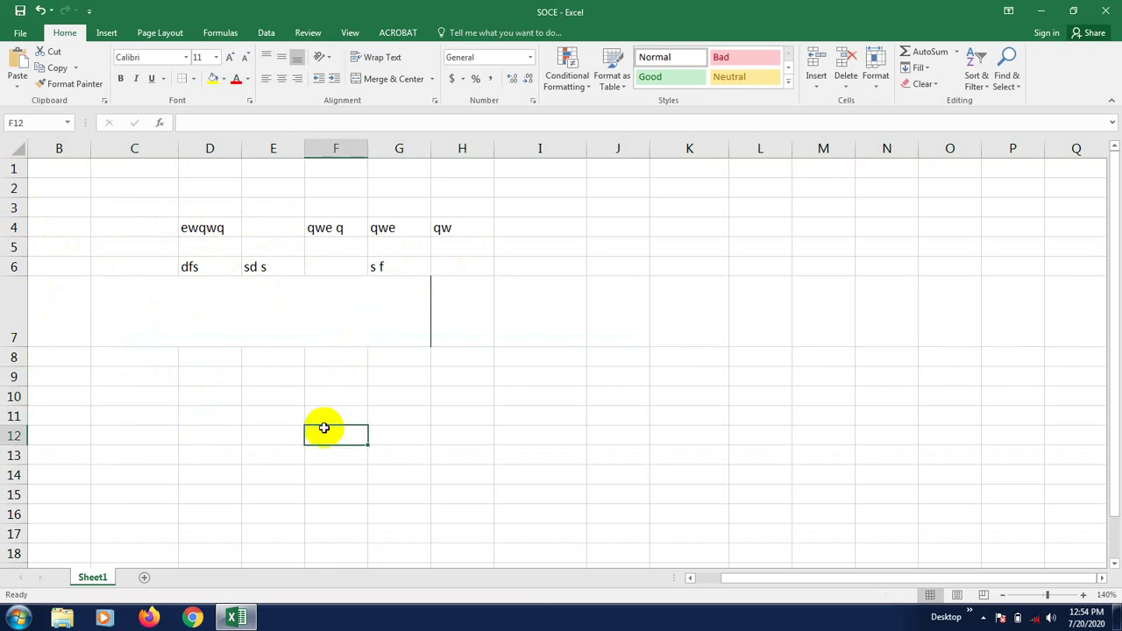